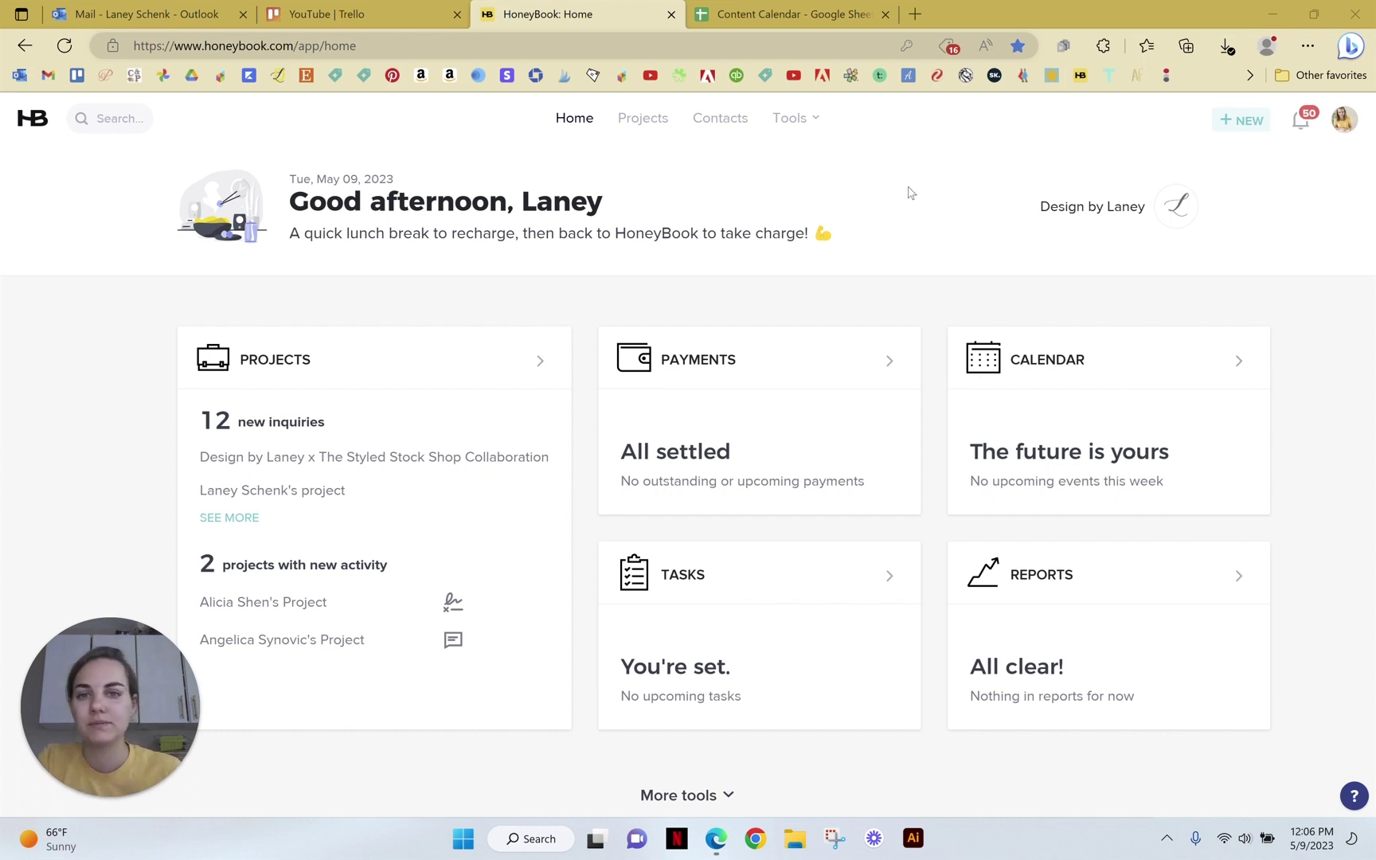
Step: Go to My Templates through the Tools menu to see the saved smart file templates
left_click(793, 118)
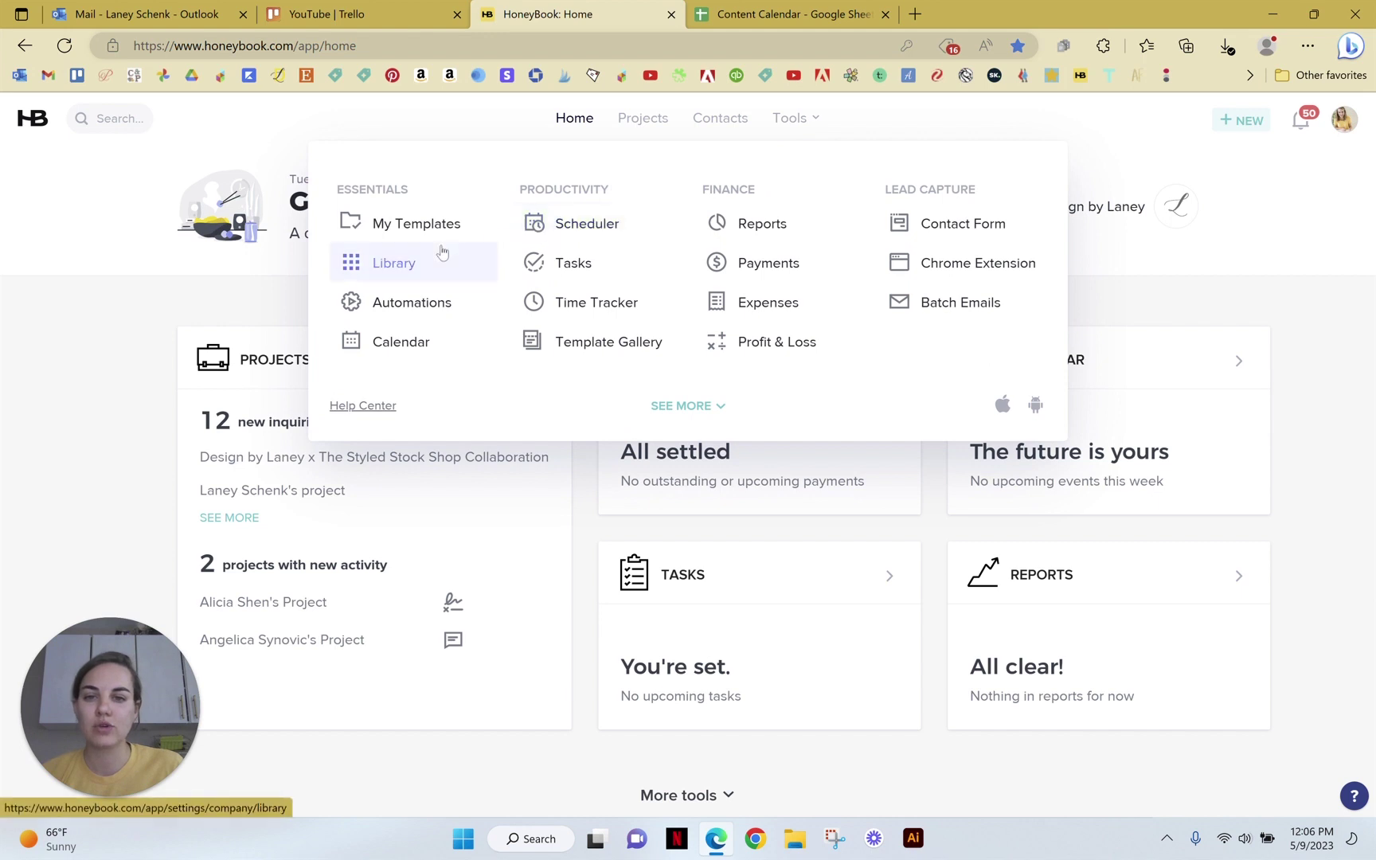
left_click(376, 227)
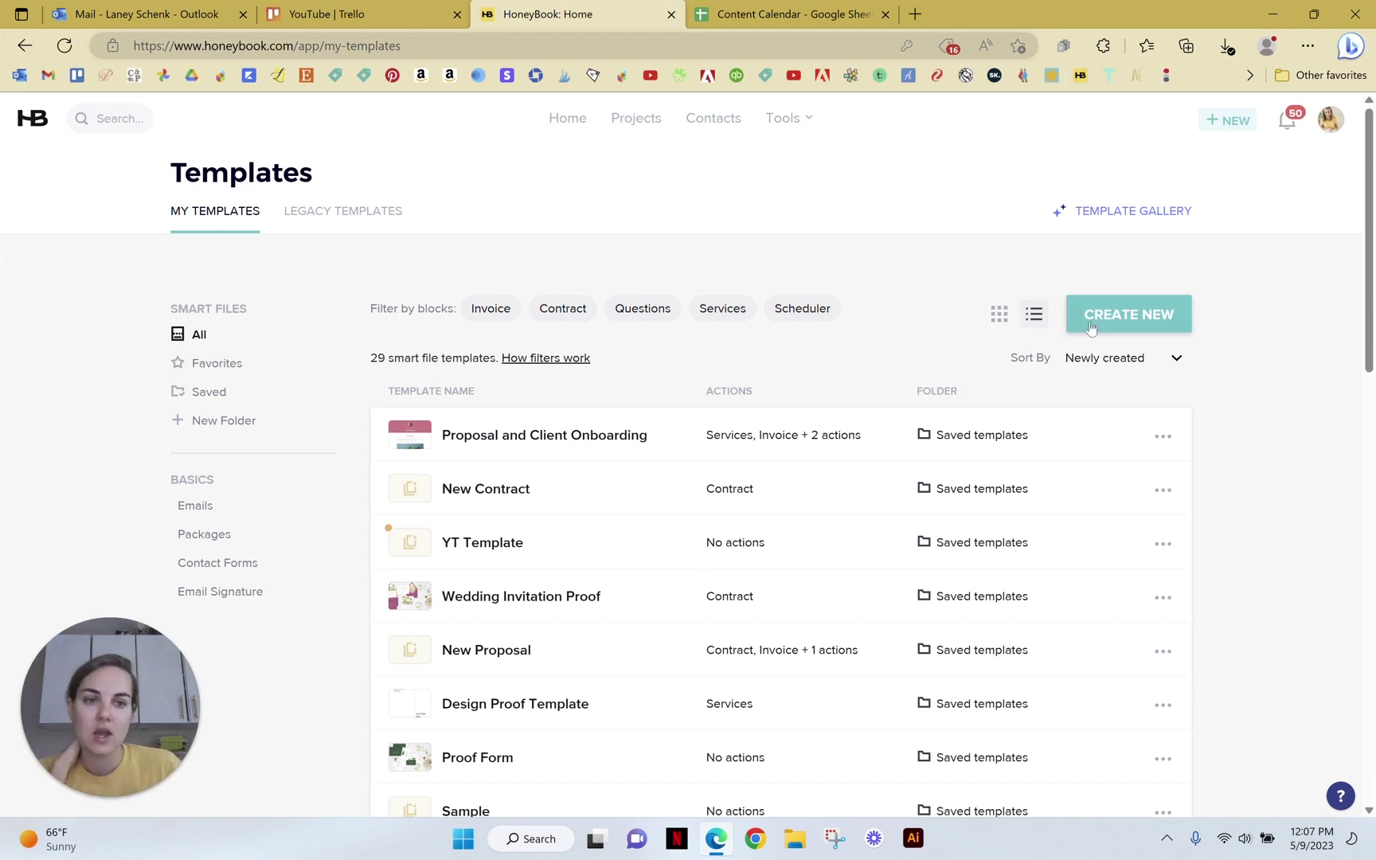
Step: Create a new Scheduler template and inspect its company header and date-and-time booking blocks
left_click(1143, 307)
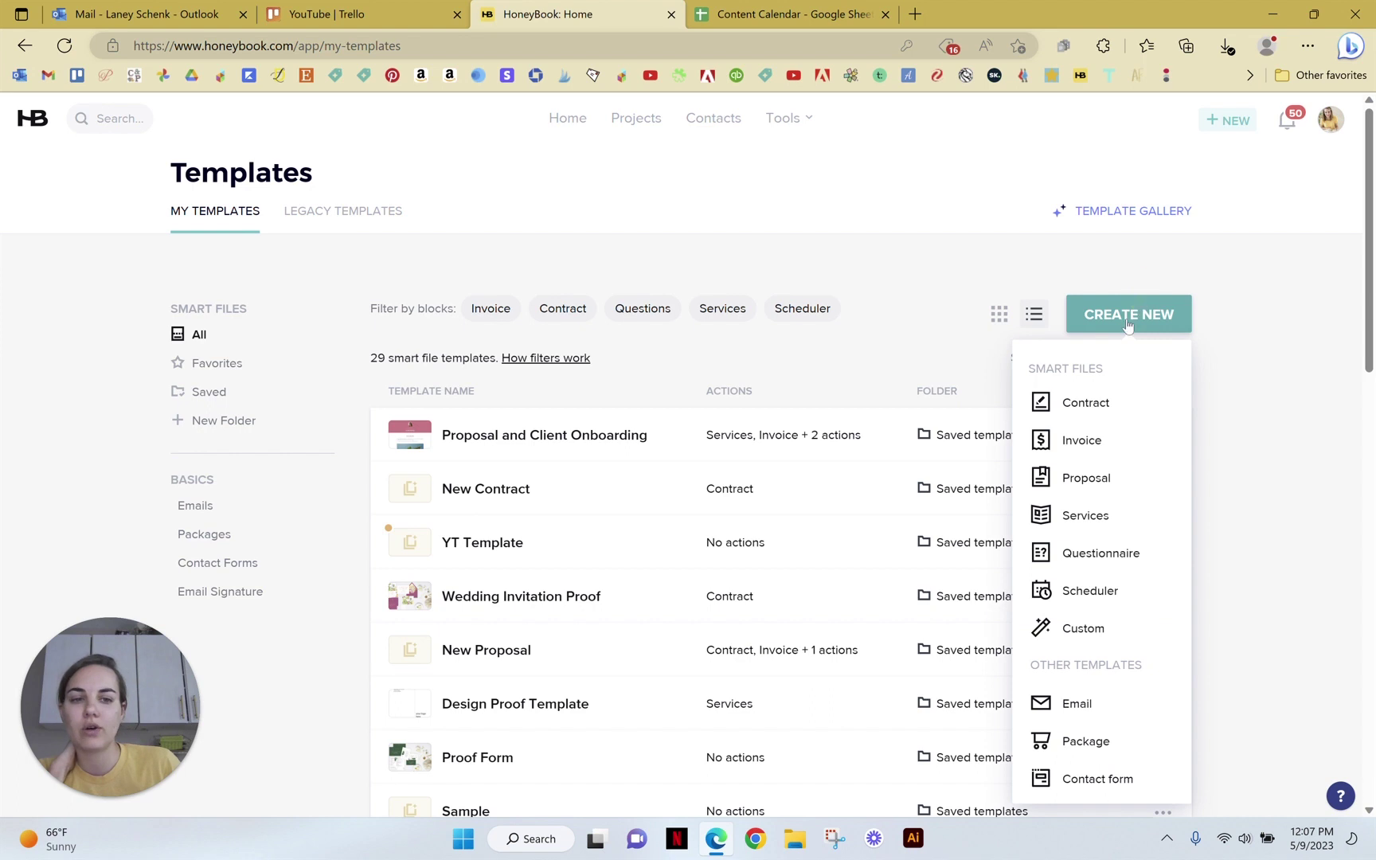
left_click(1107, 598)
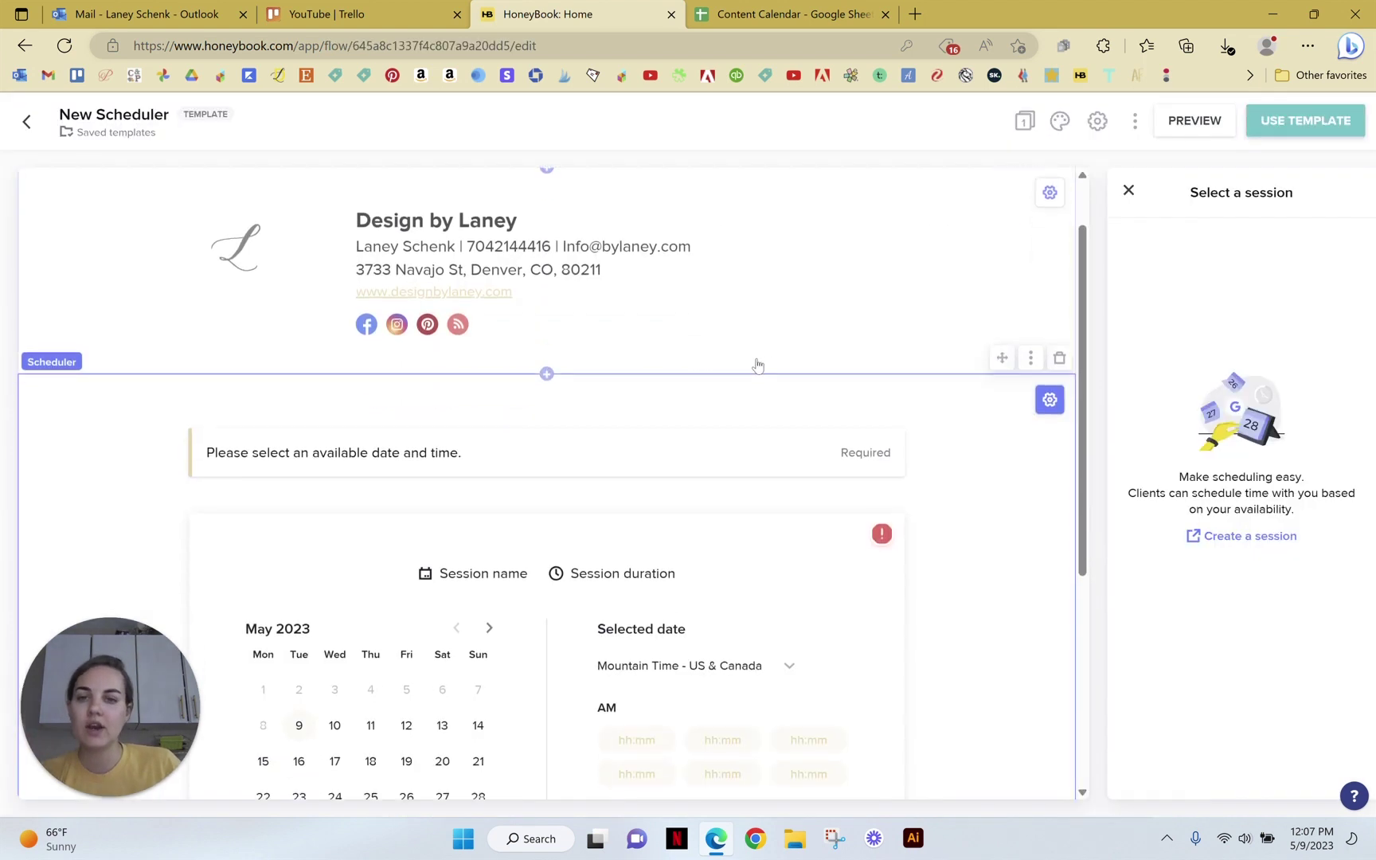
left_click(593, 268)
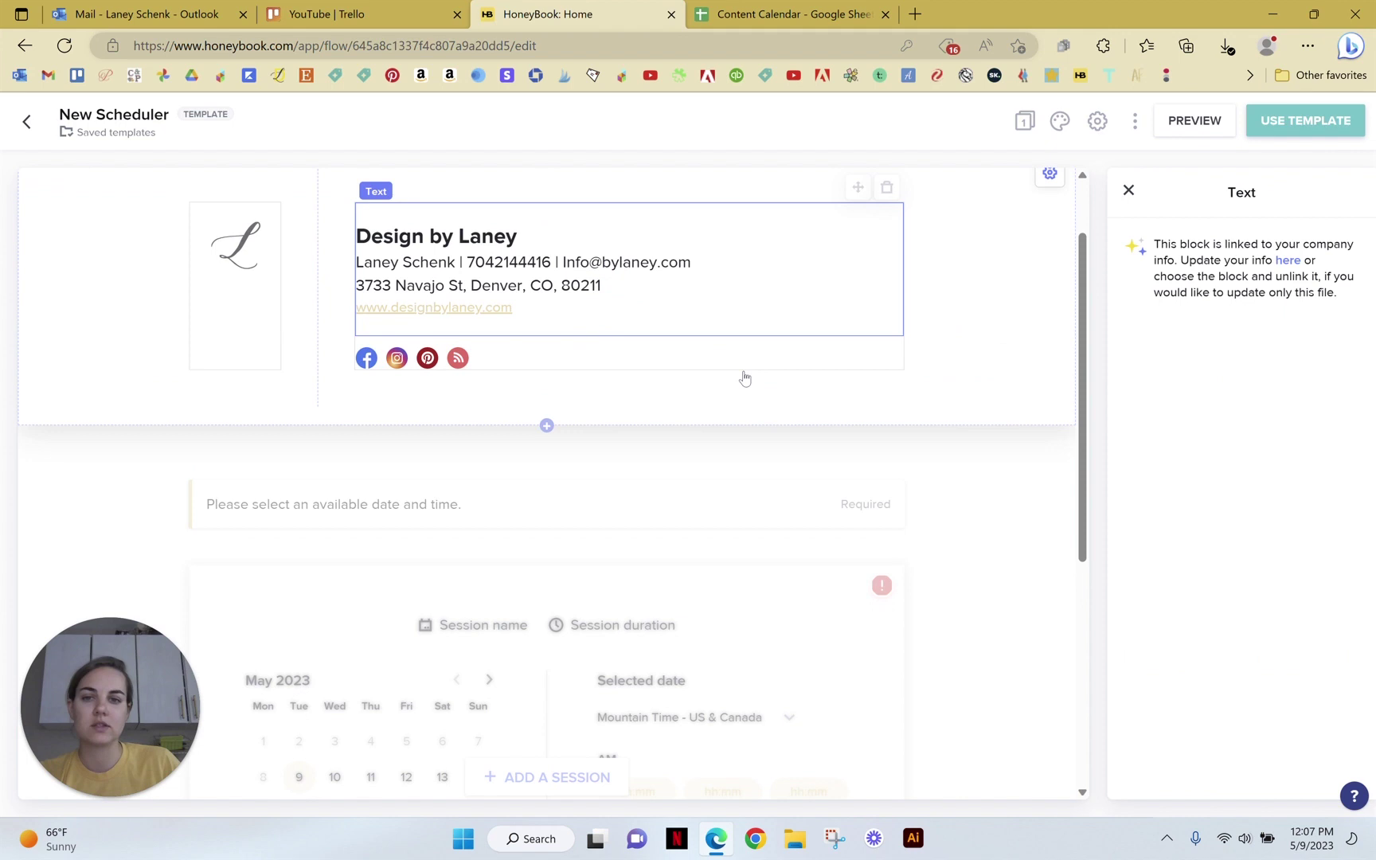
scroll(745, 378, "down", 3)
left_click(673, 465)
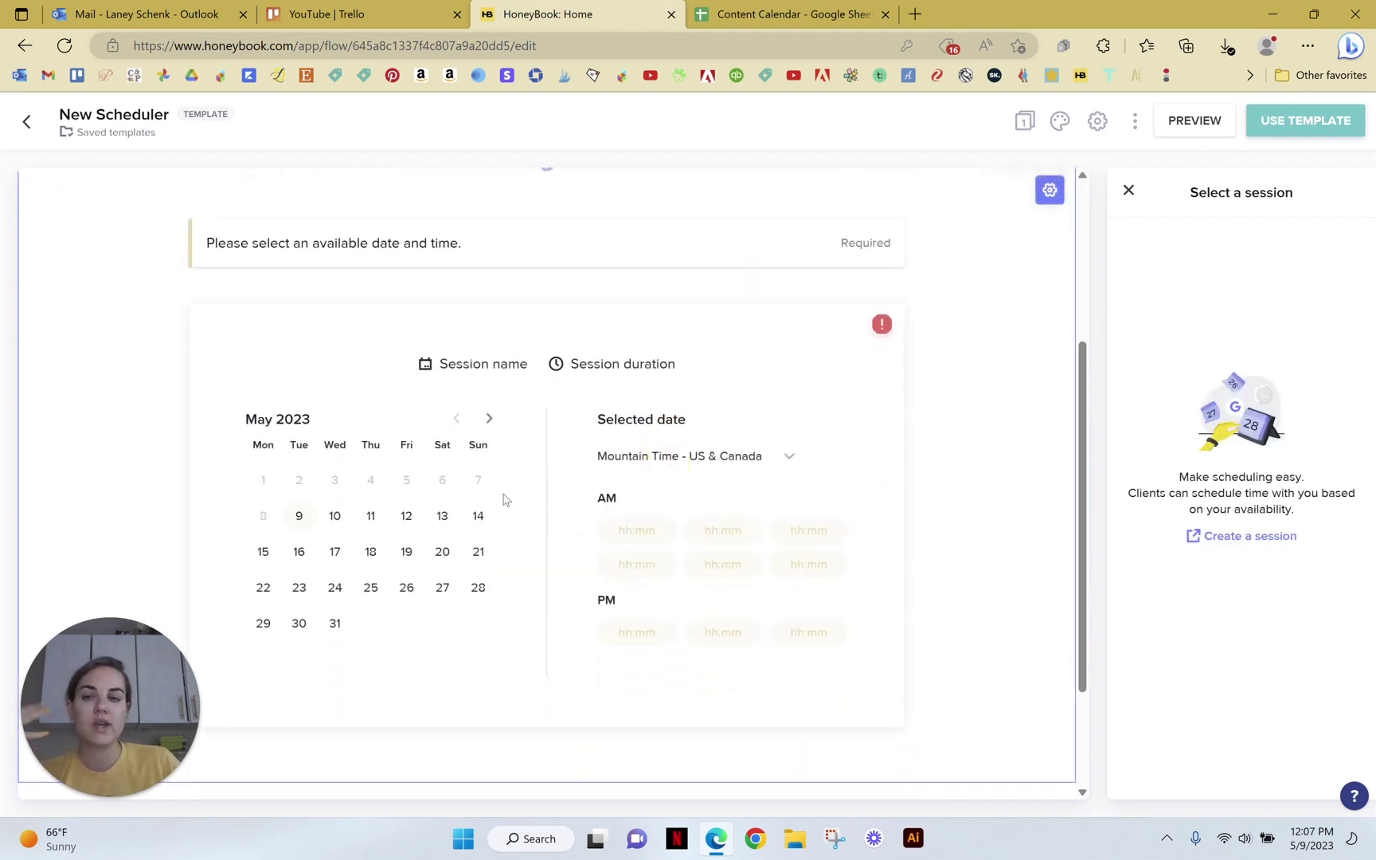
Step: Start a new phone call session type titled '30 Min Consultation'
left_click(1240, 534)
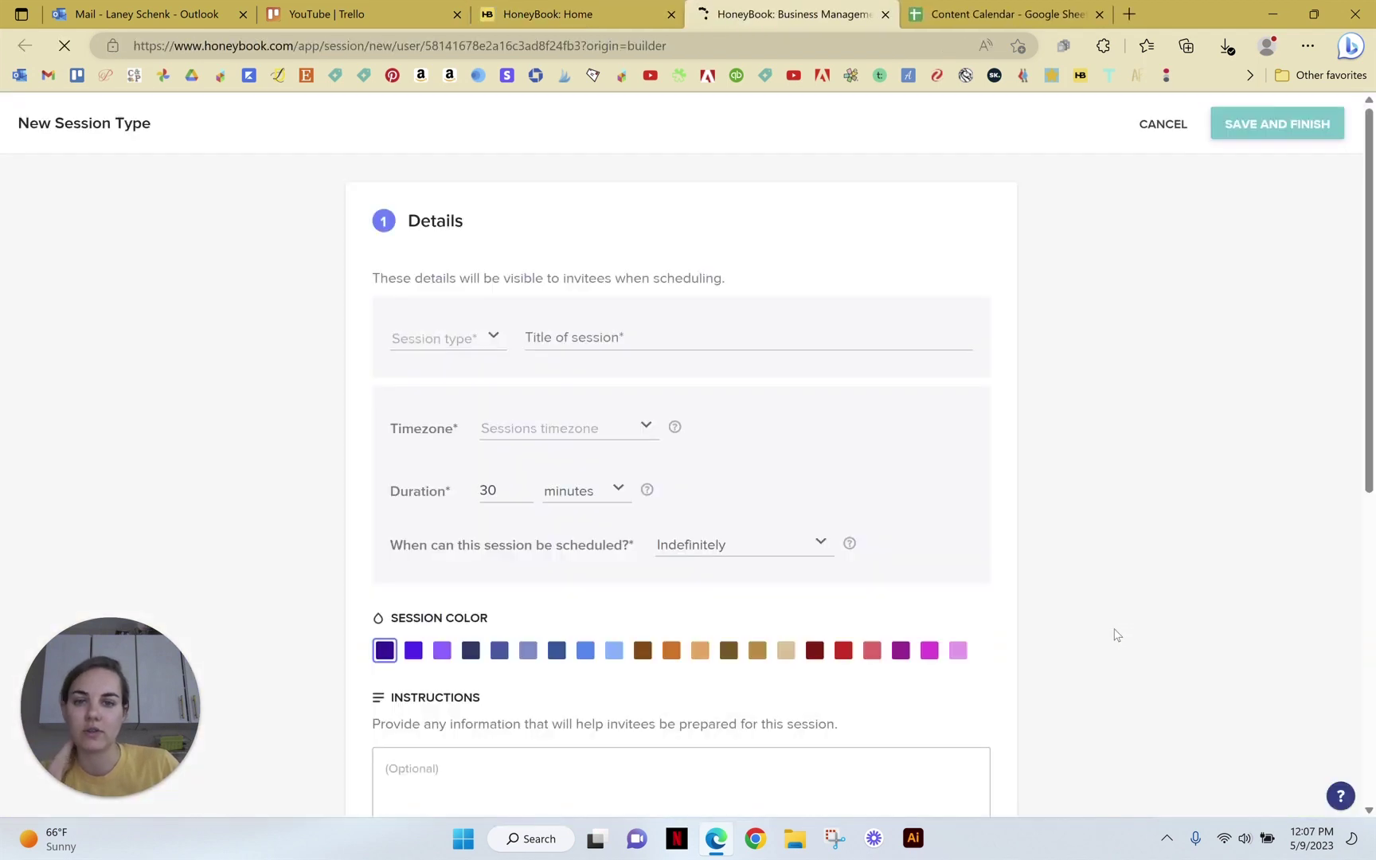
left_click(491, 336)
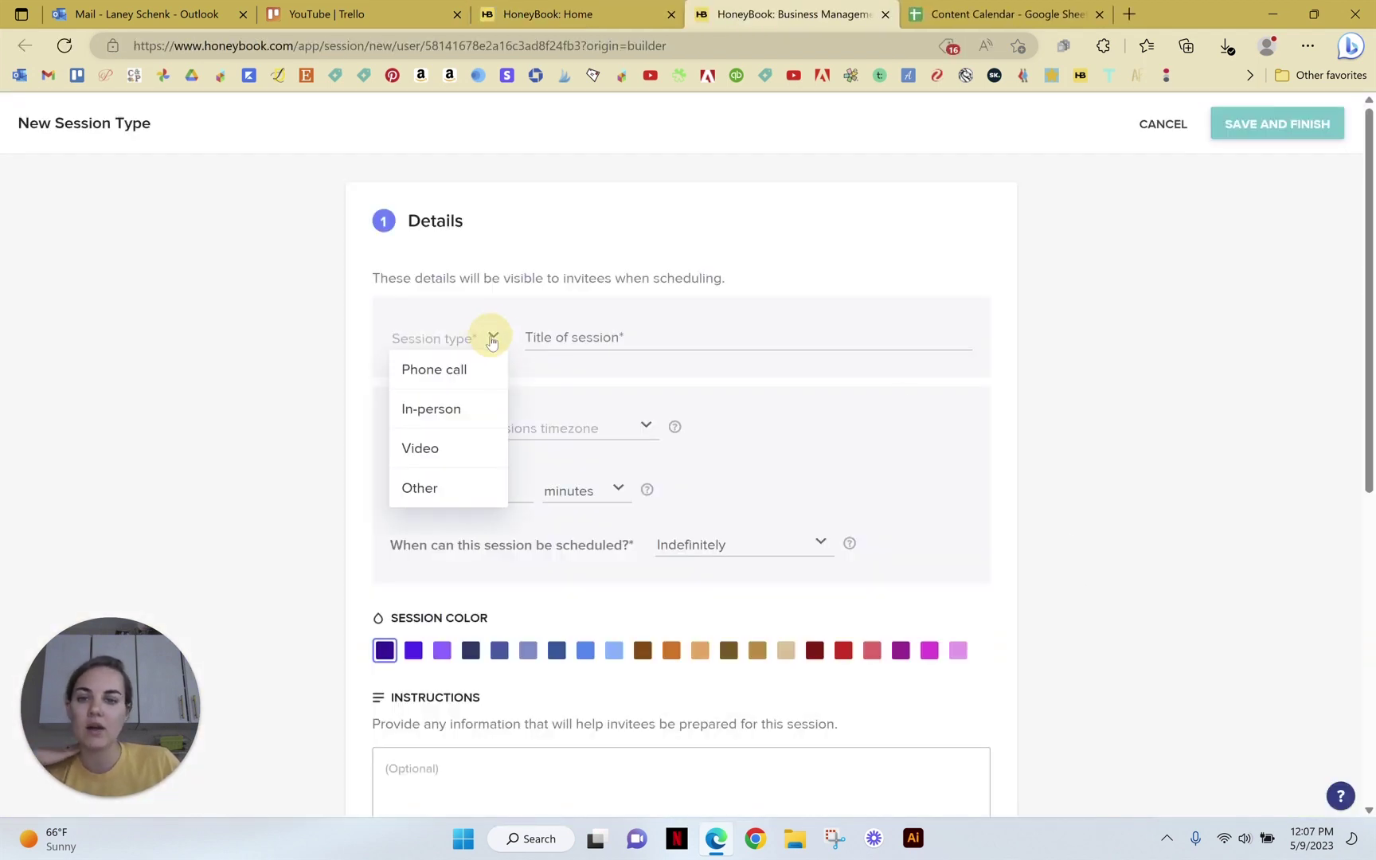
left_click(451, 371)
left_click(589, 337)
type("30")
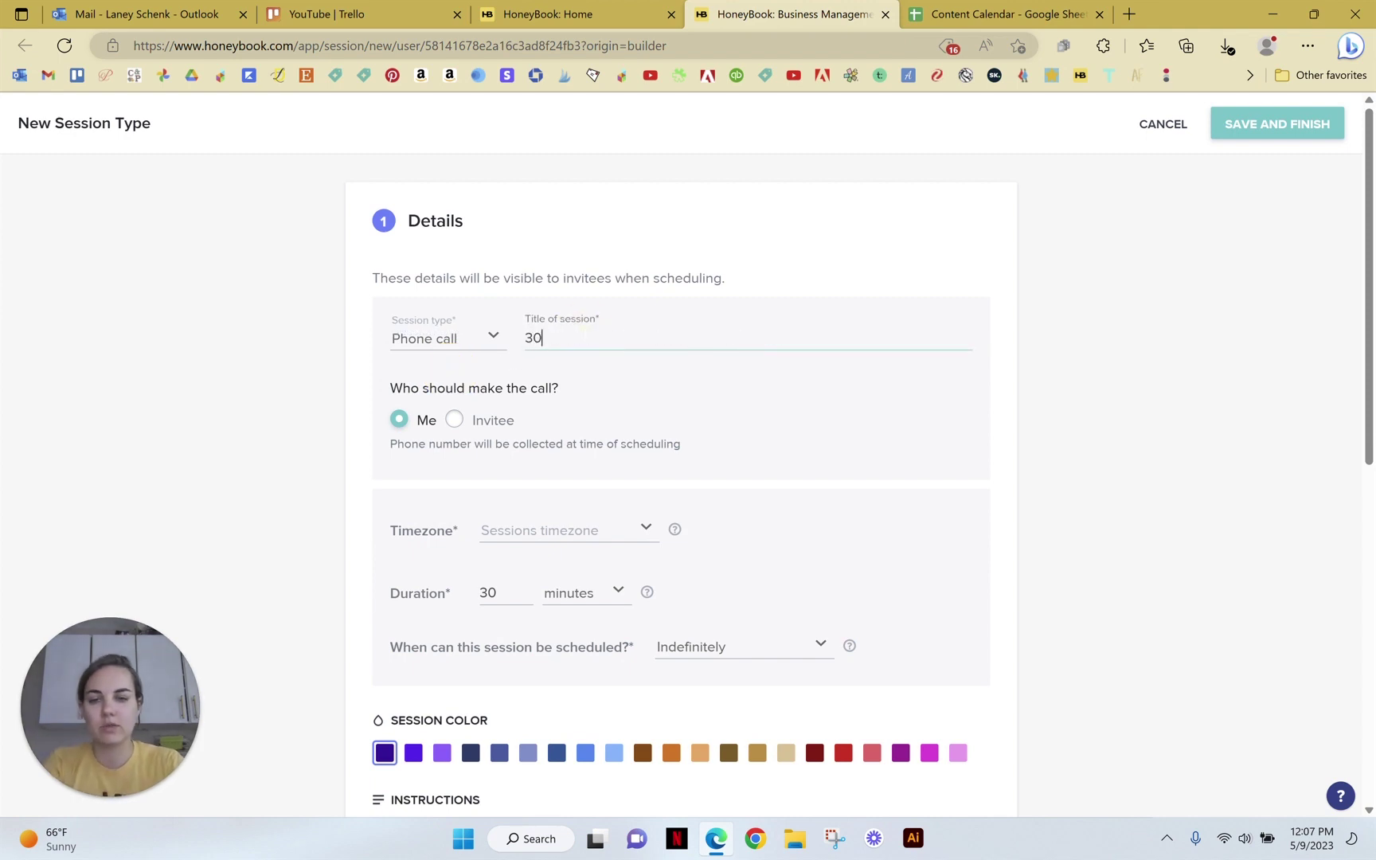
type(" Min Consultation")
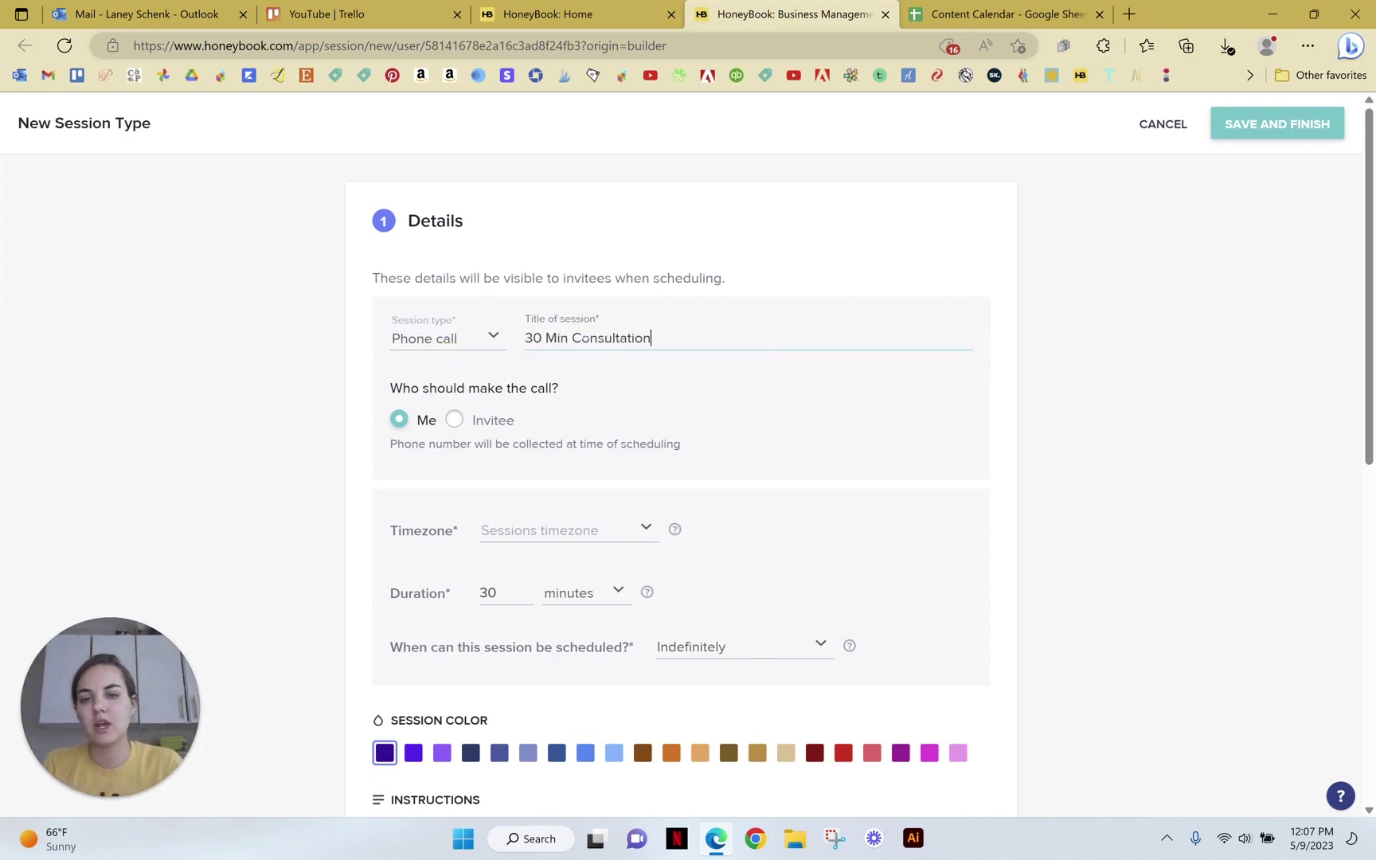
Step: Keep Me as the caller, set the timezone to MDT/MST, and leave booking open indefinitely
scroll(477, 351, "down", 2)
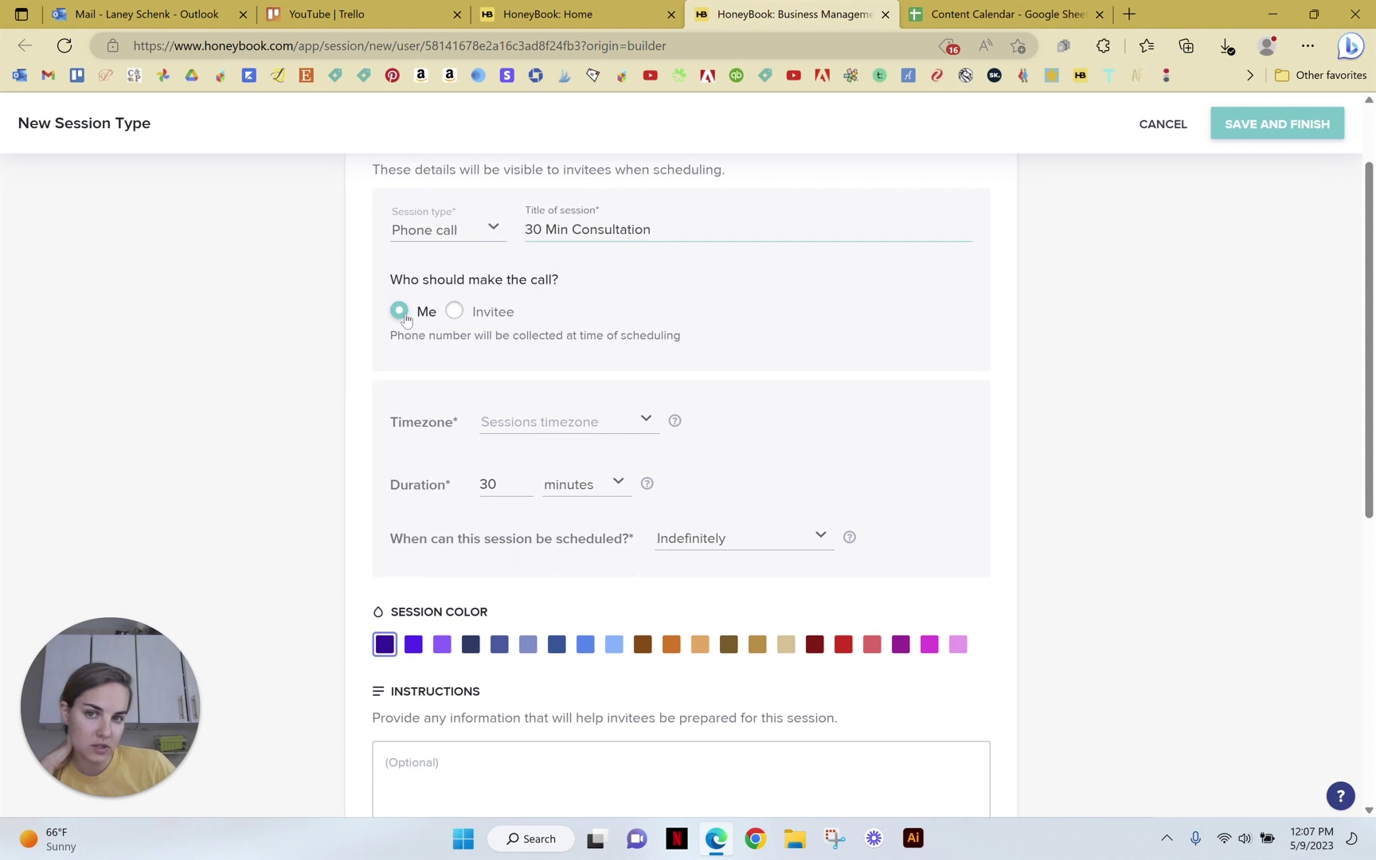
left_click(454, 312)
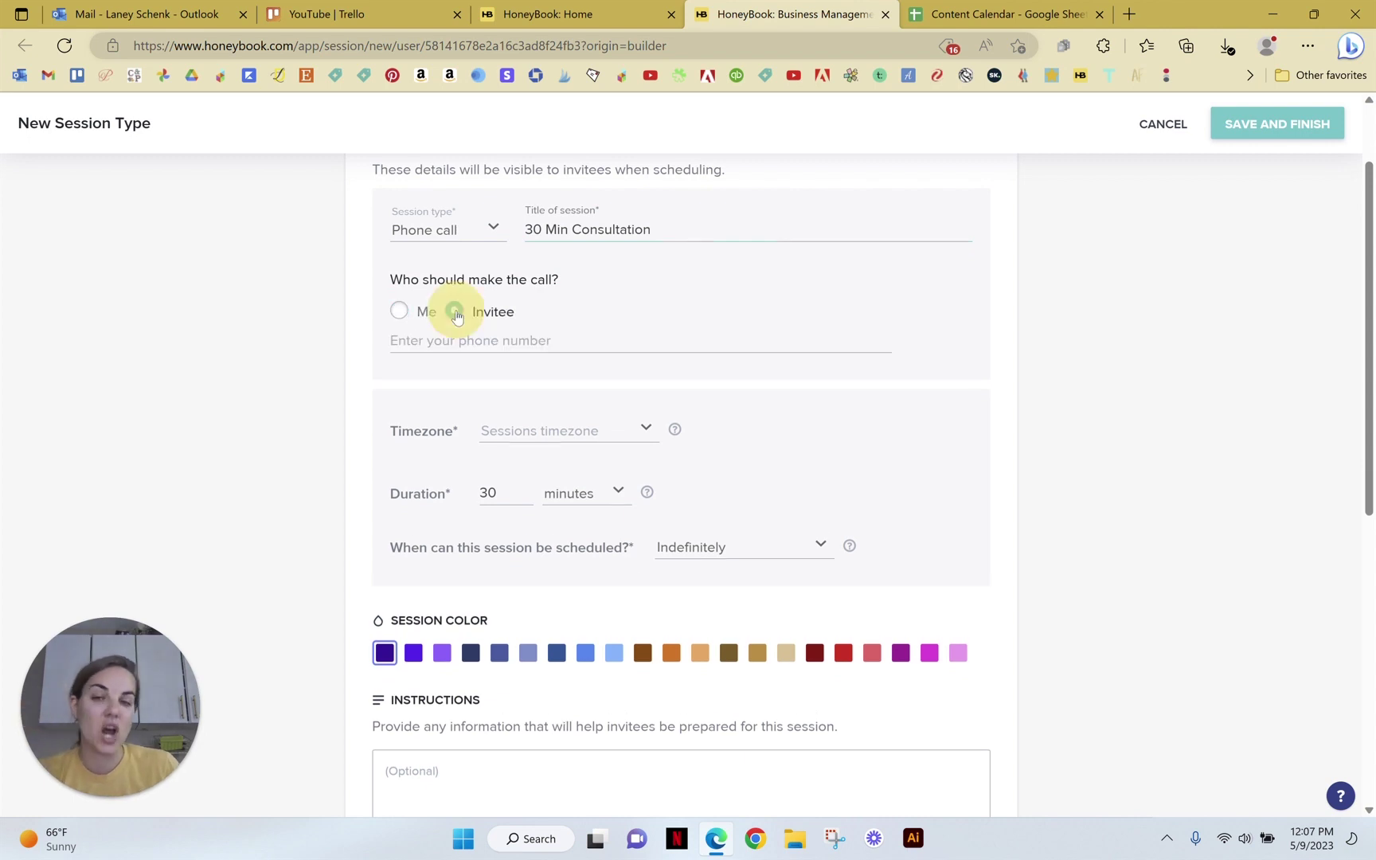
left_click(400, 311)
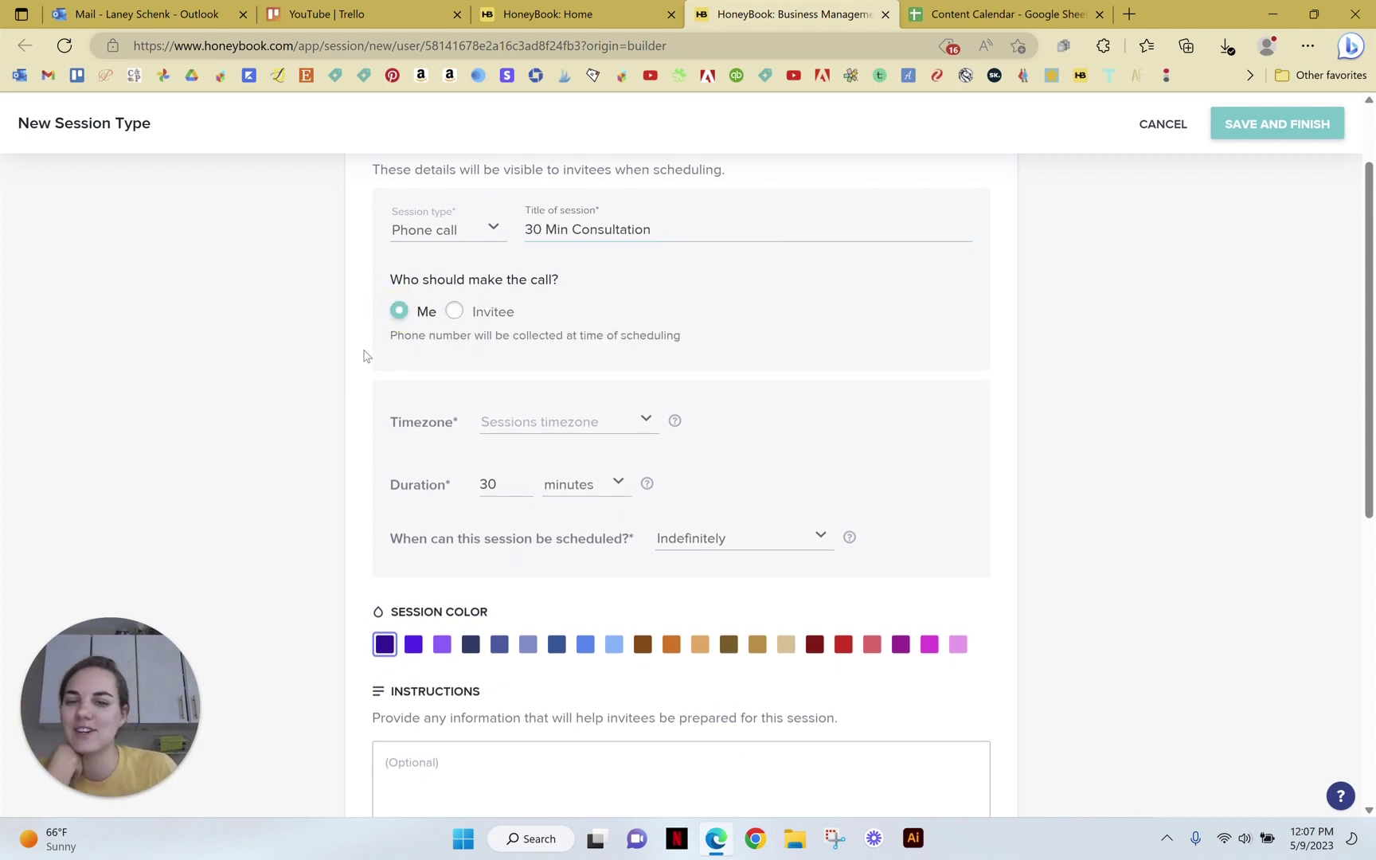
scroll(362, 357, "down", 2)
left_click(558, 312)
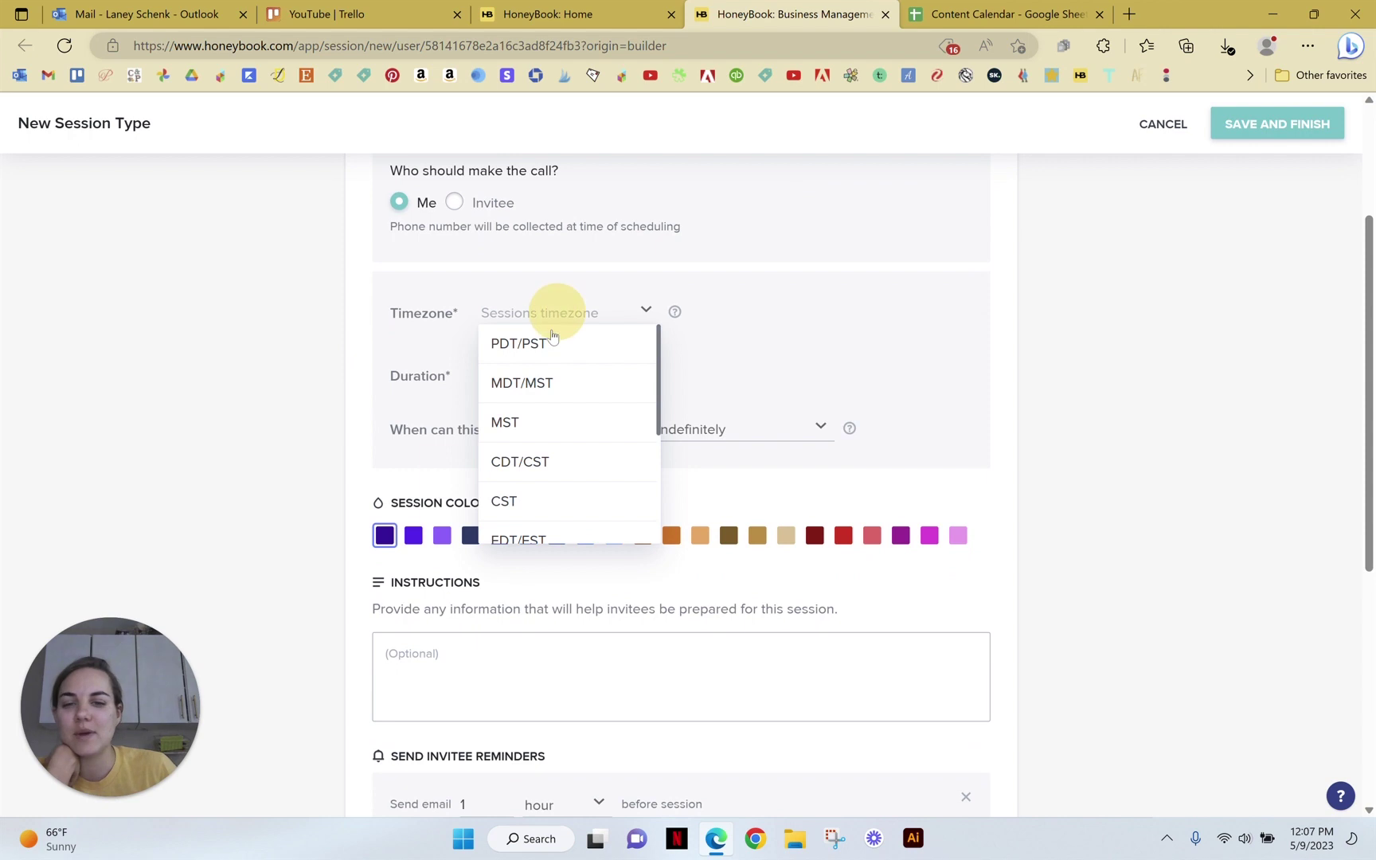
left_click(539, 385)
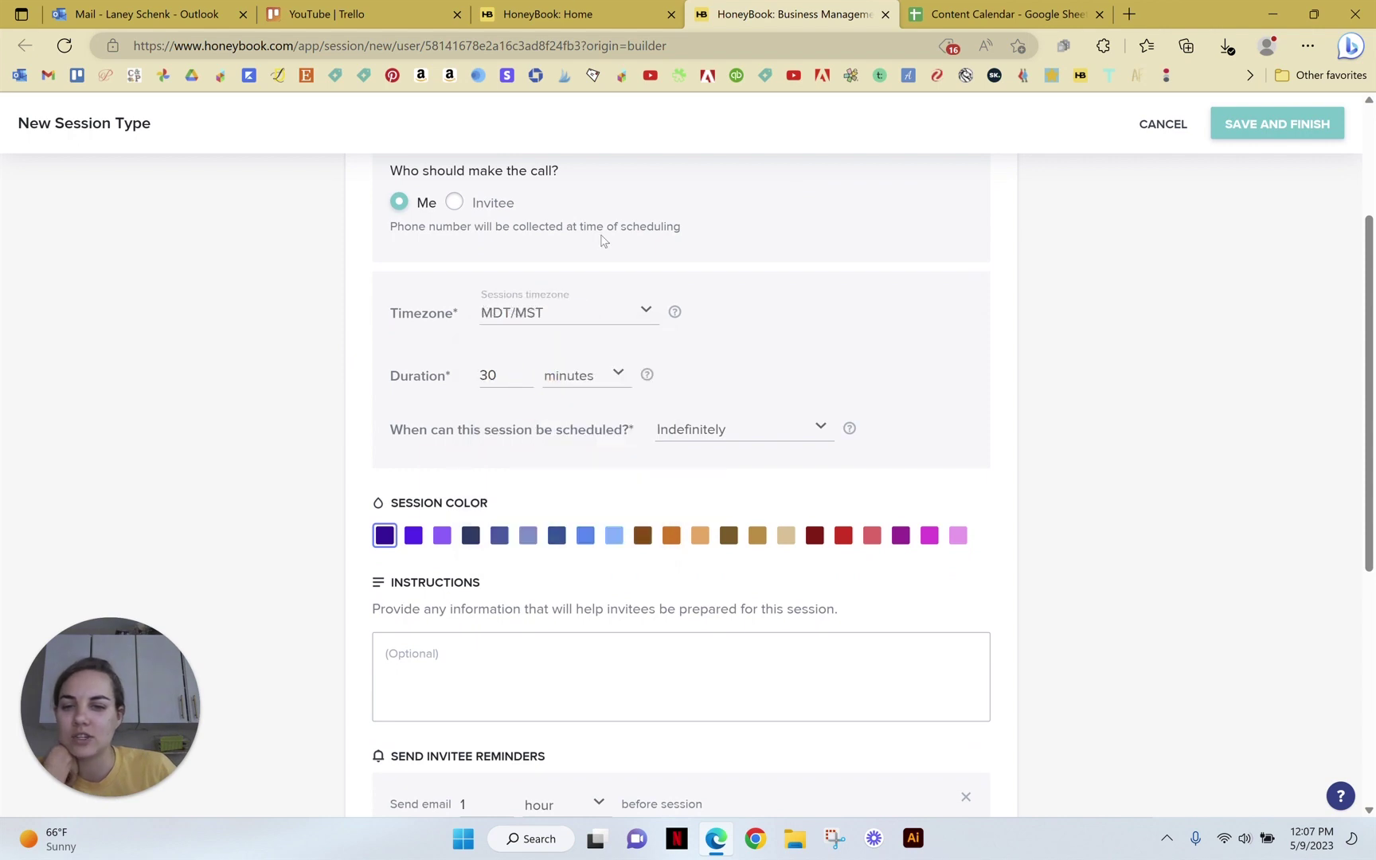
left_click(701, 433)
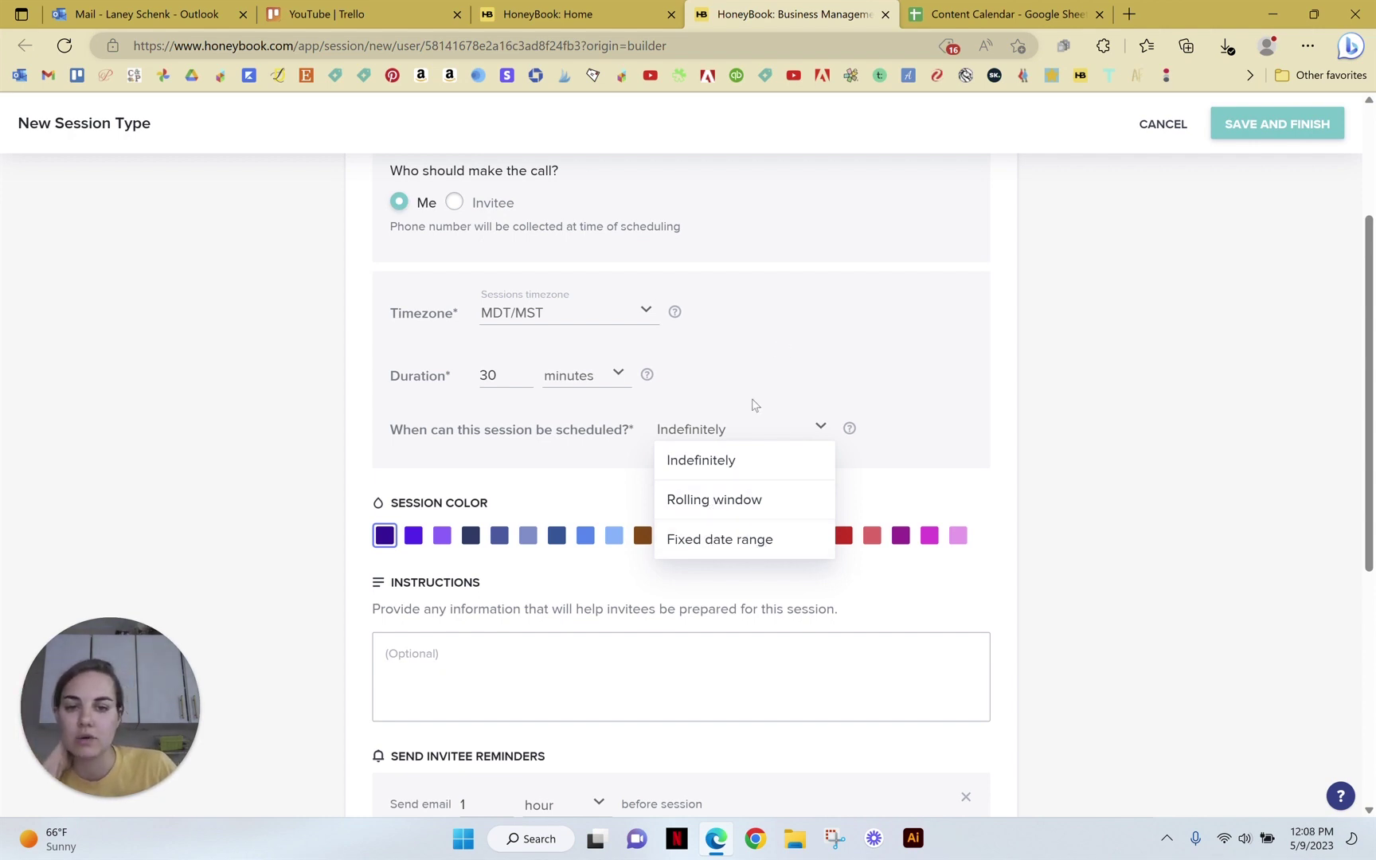
left_click(728, 469)
scroll(979, 405, "down", 3)
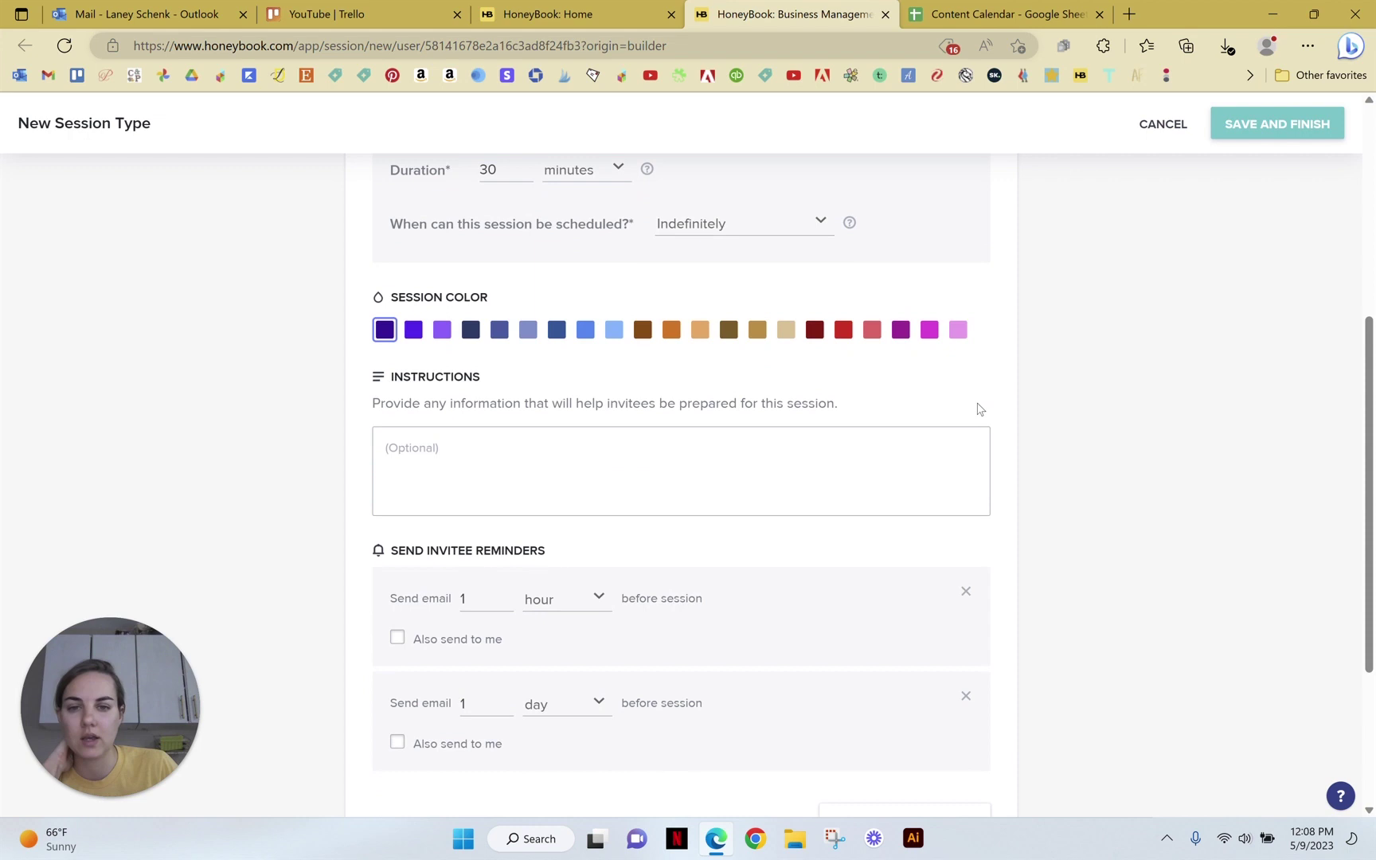
Step: Make the session light purple and add instructions about calling on time and rescheduling after 5 minutes late
left_click(442, 317)
scroll(716, 369, "down", 2)
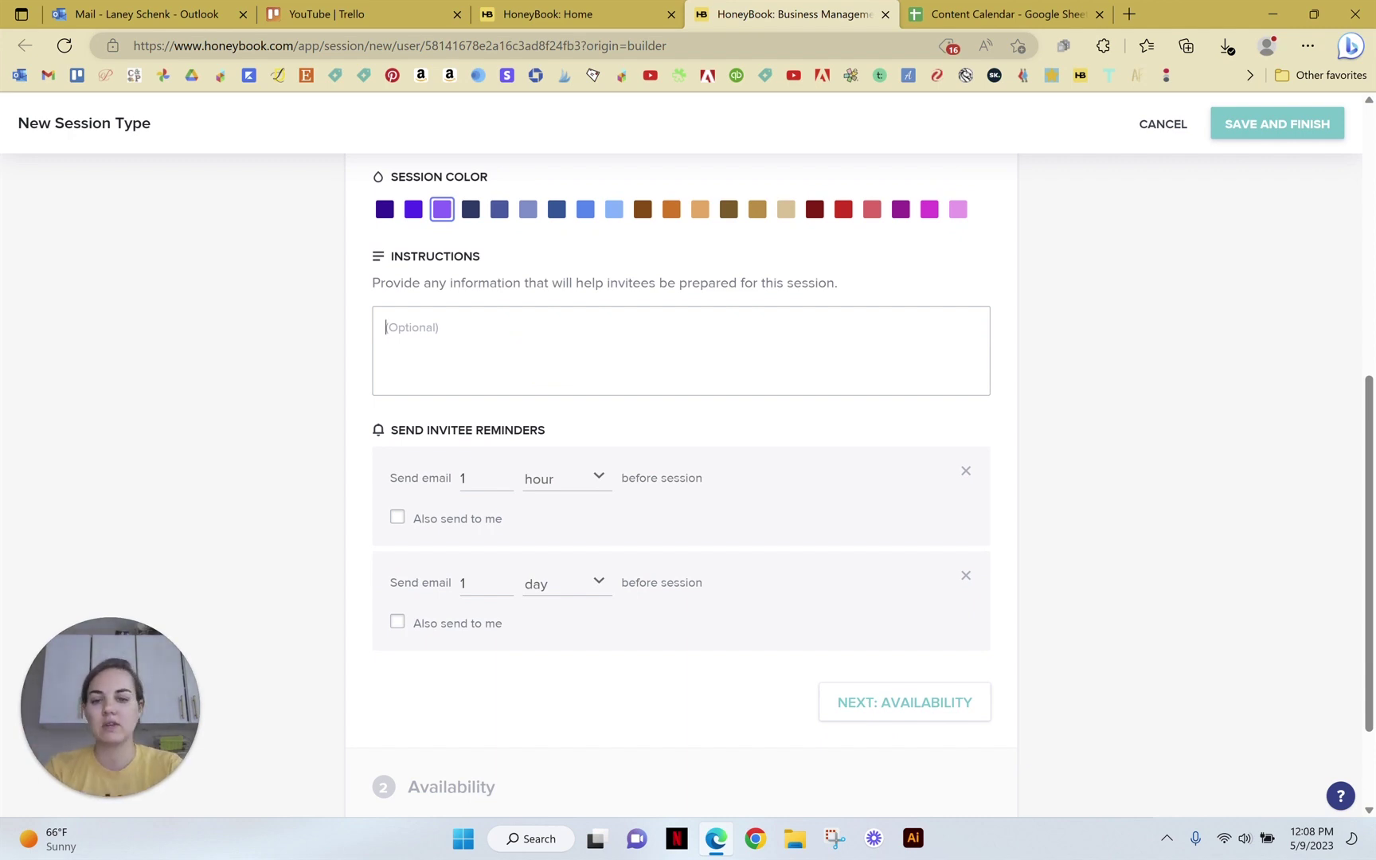
type("Can't wait to c")
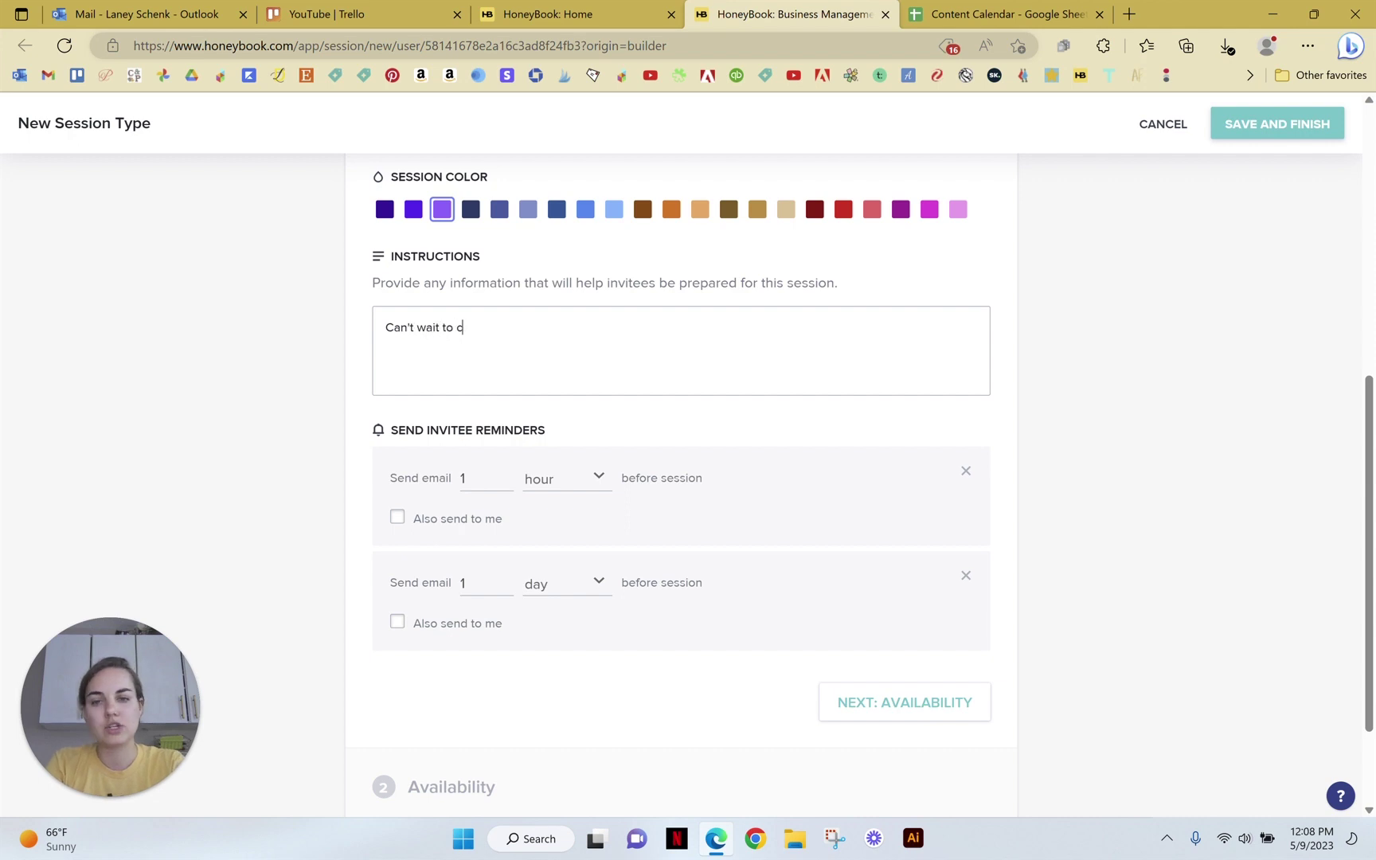
type("hat with you! I")
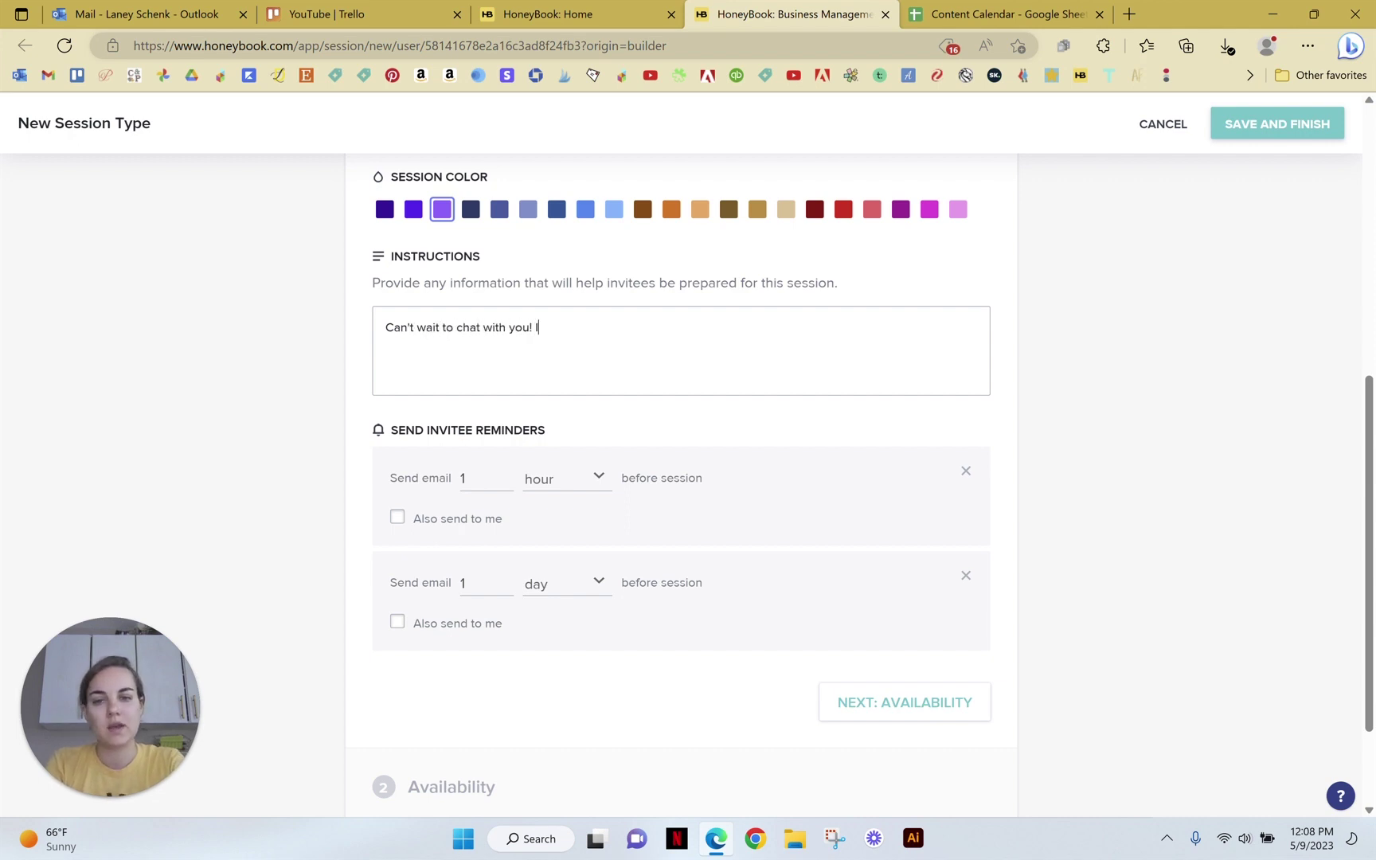
type(" will call you at the s")
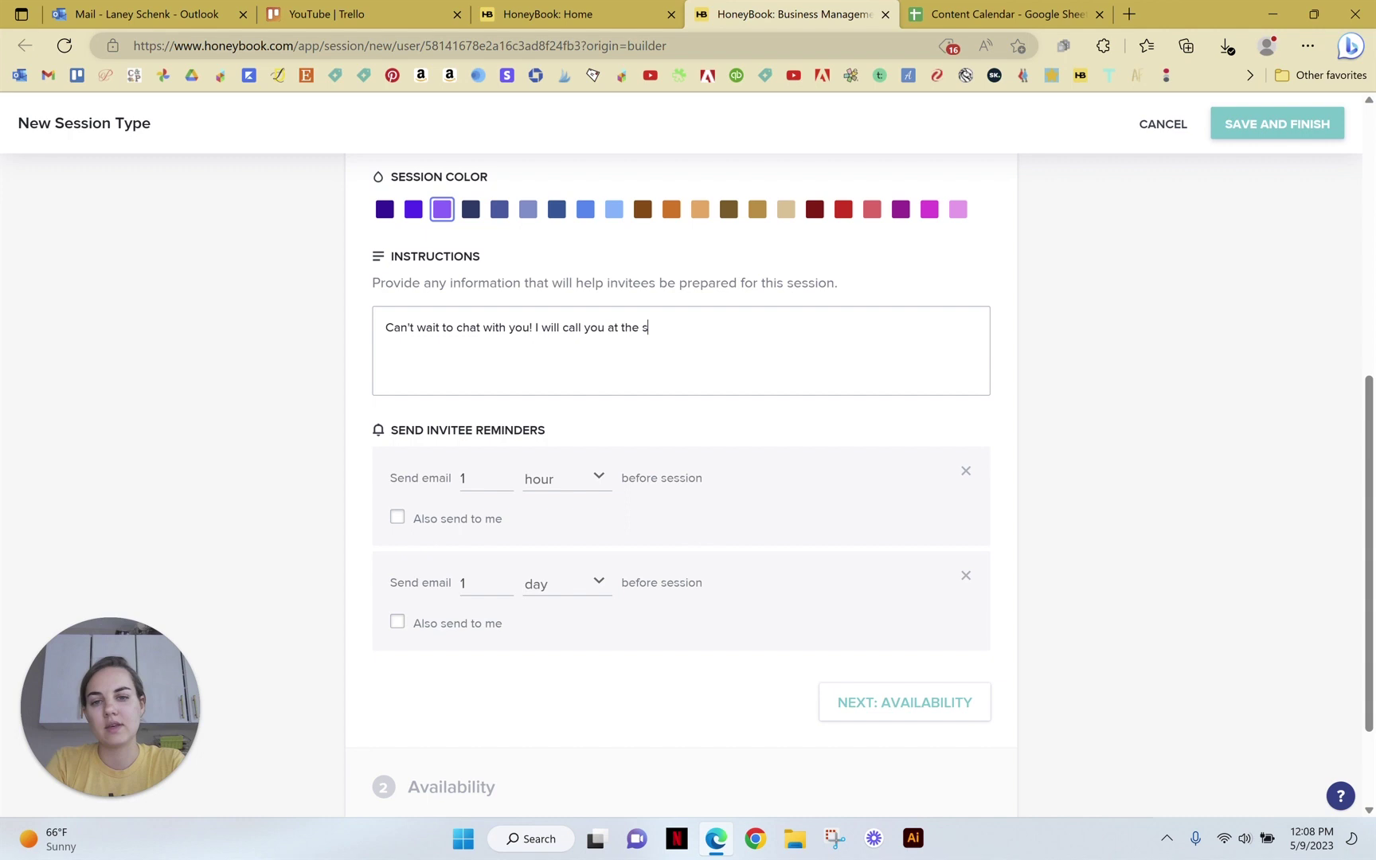
type("cheduled time. ")
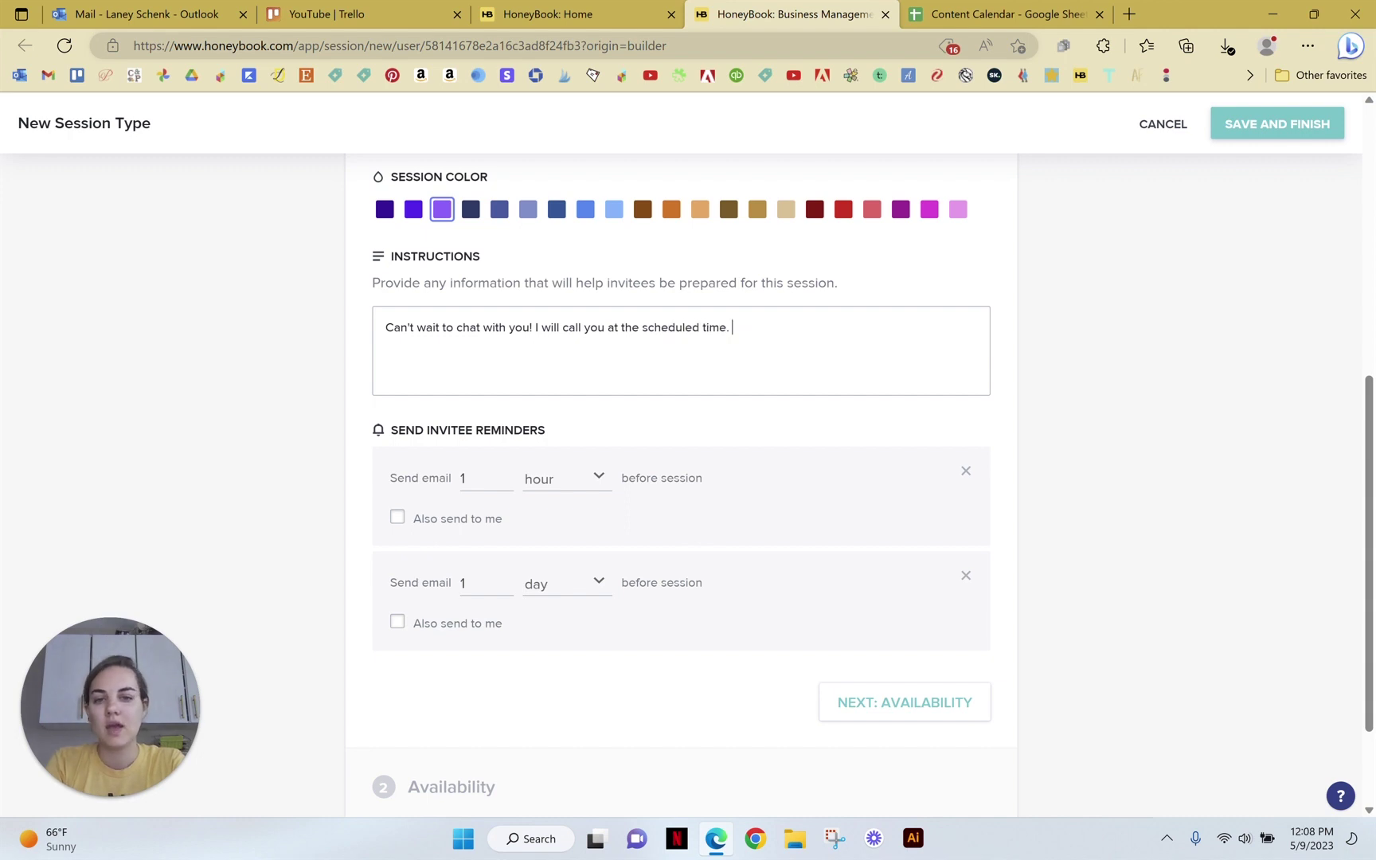
type("If you don'")
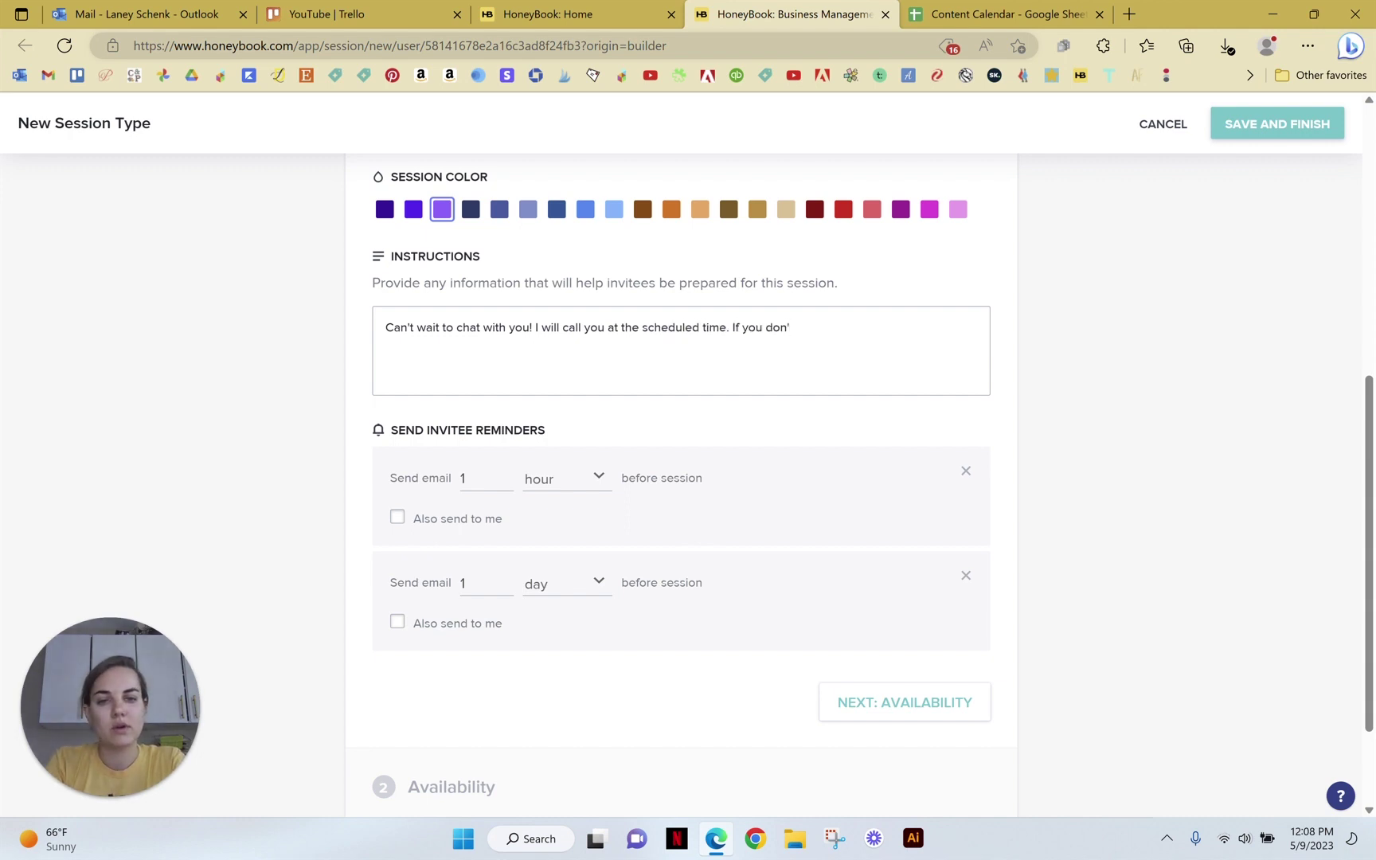
key("BackSpace")
key("BackSpace")
key("BackSpace")
key("BackSpace")
type("are mor")
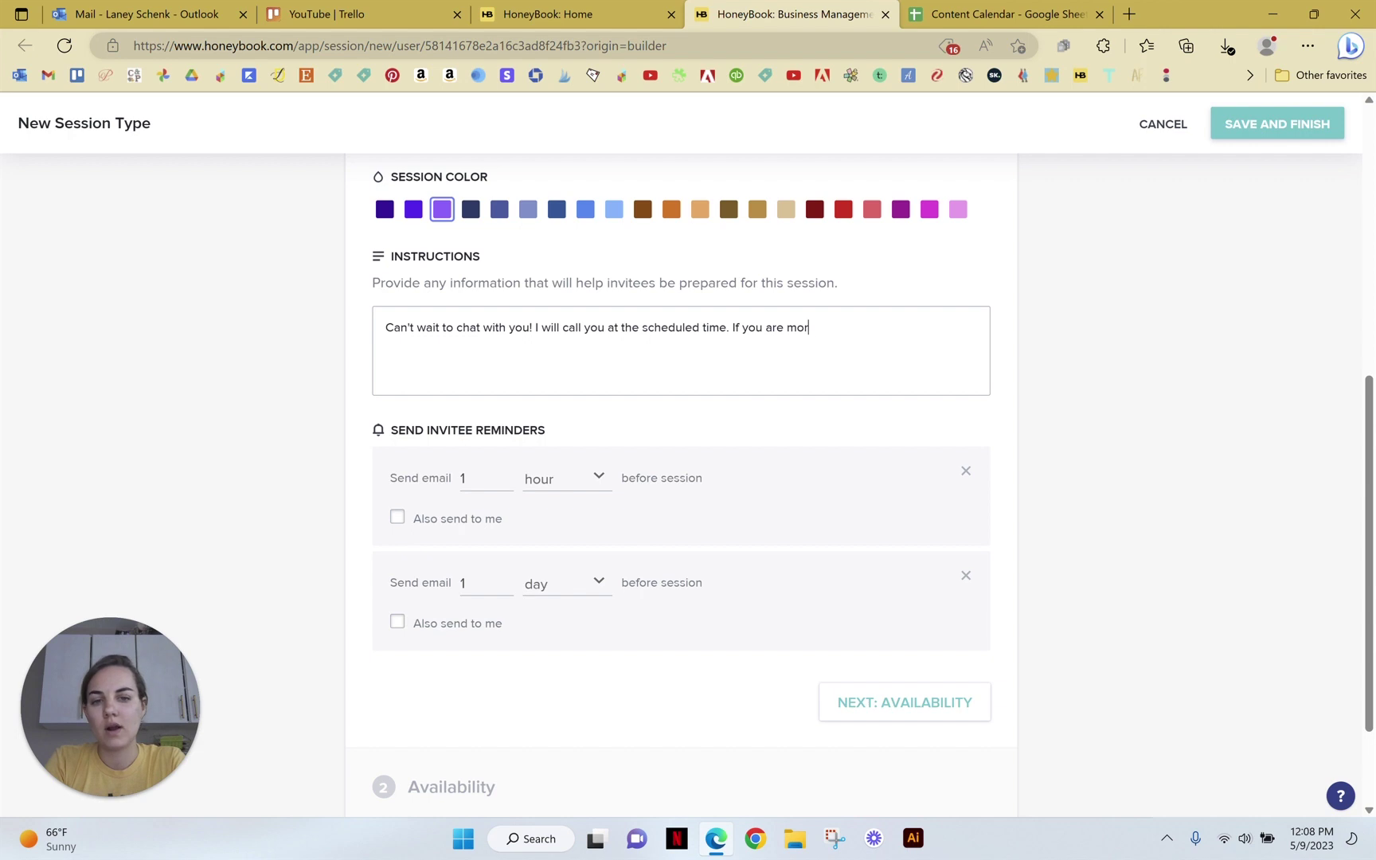
type("e than 5 minut")
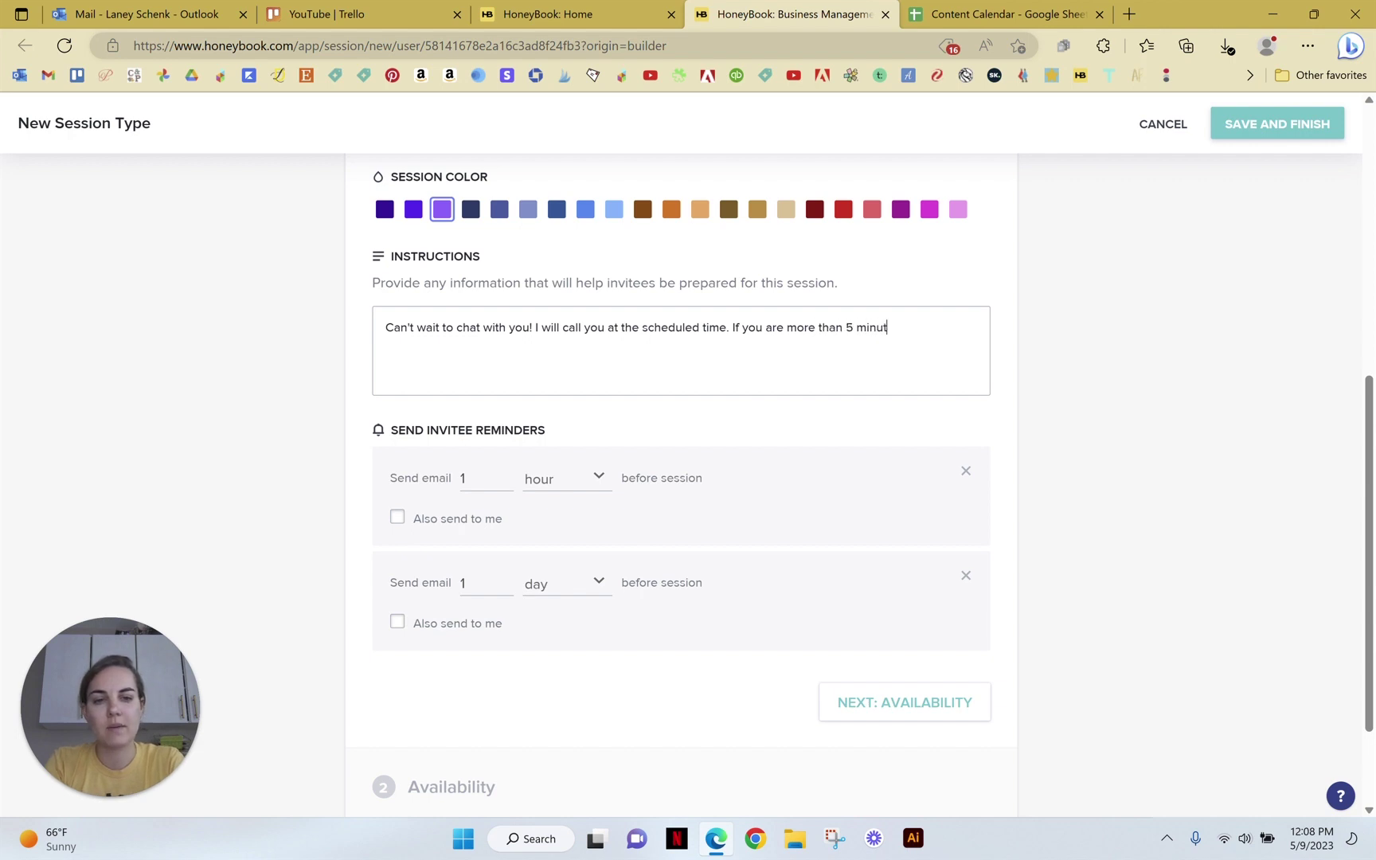
type("es late. we wil")
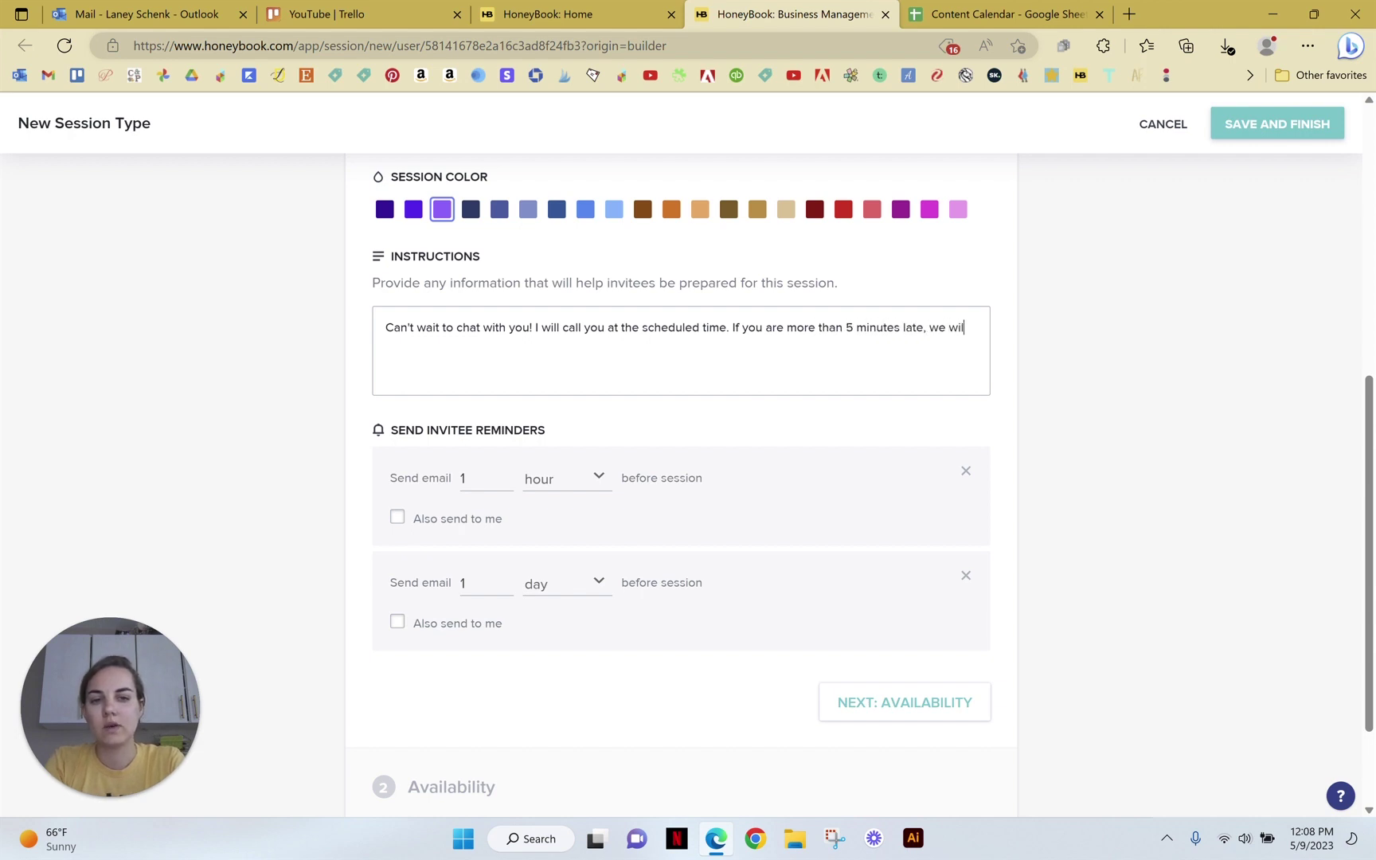
type("l have to reschedule.")
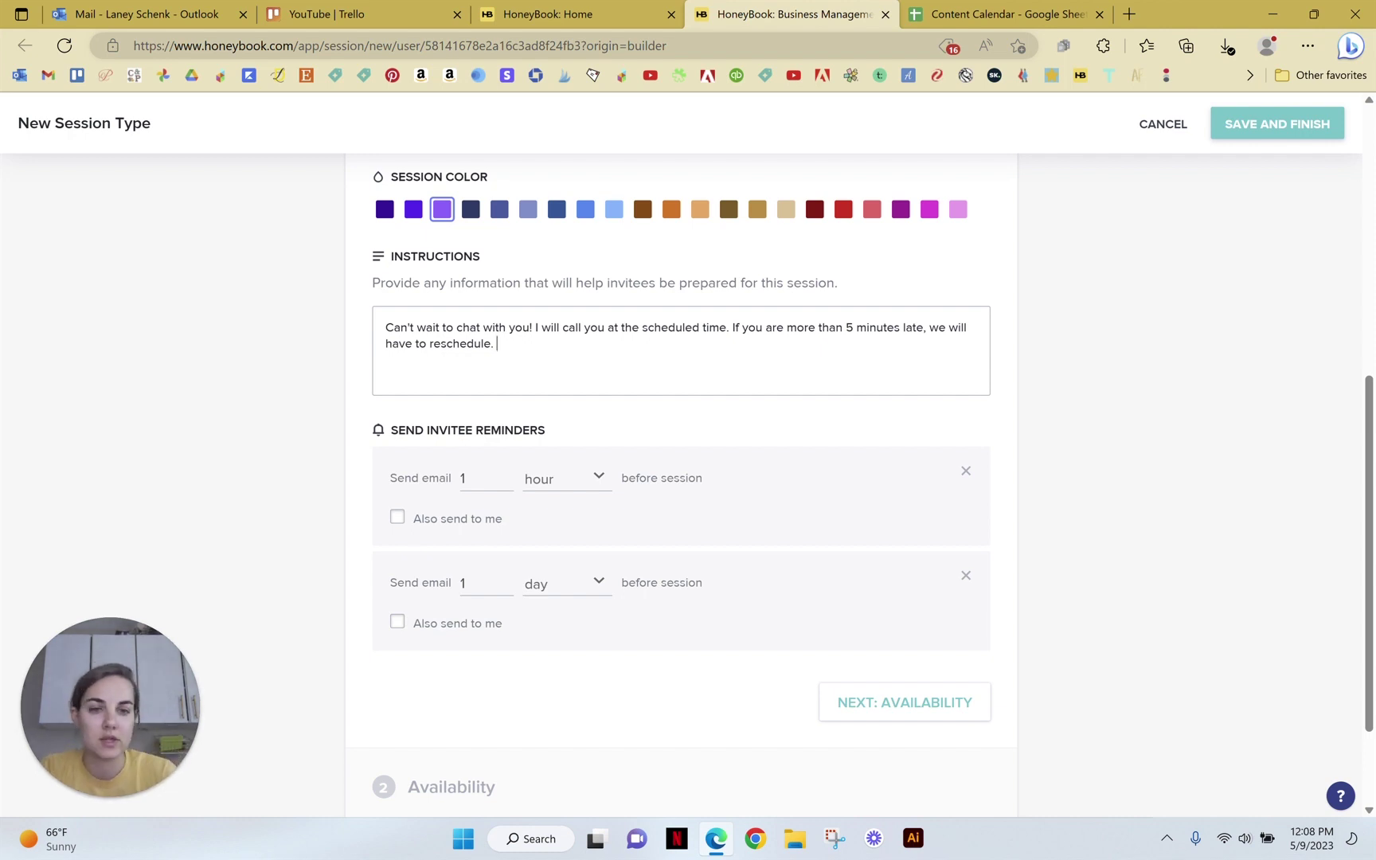
left_click(729, 382)
scroll(716, 398, "down", 1)
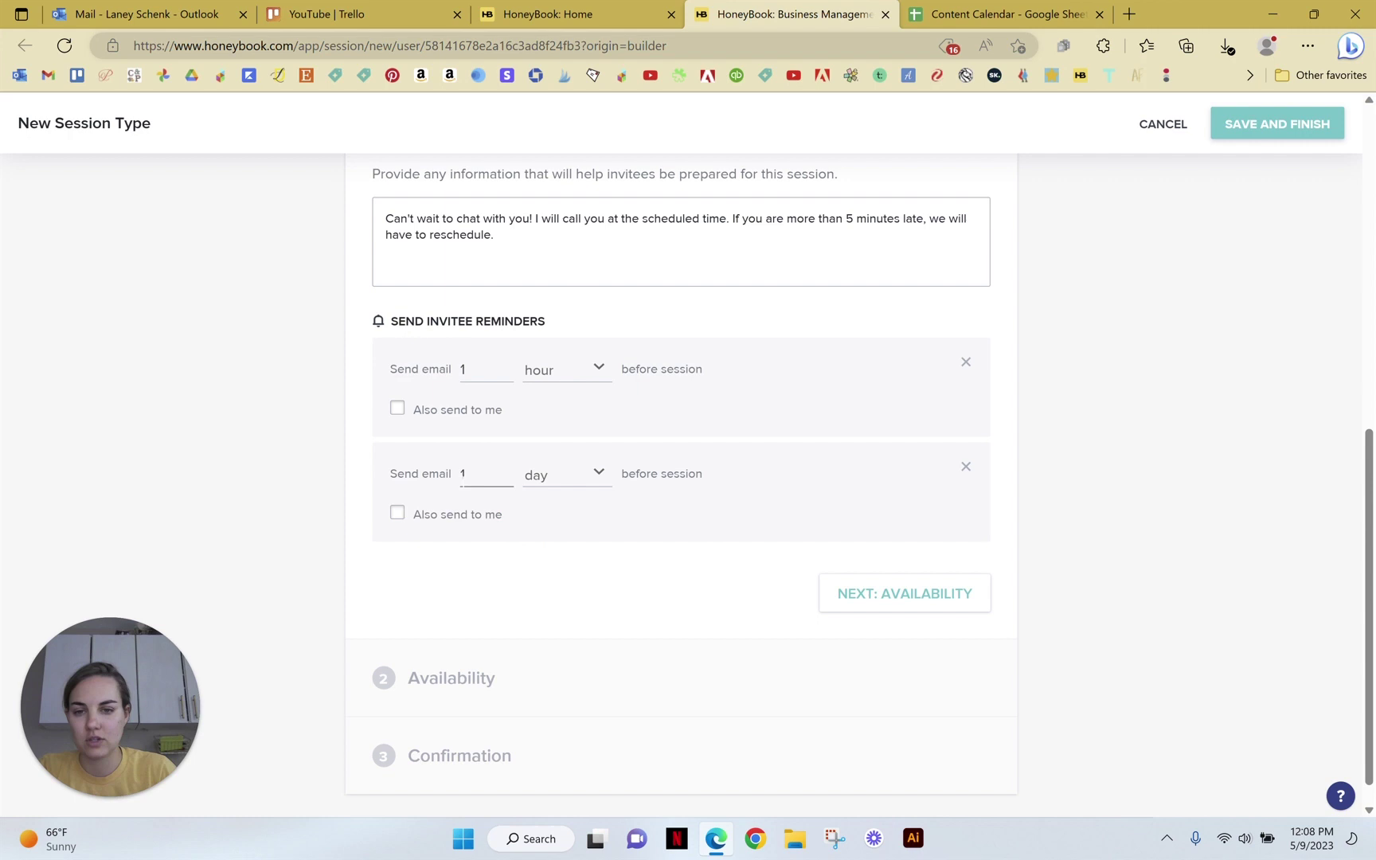
scroll(789, 436, "down", 1)
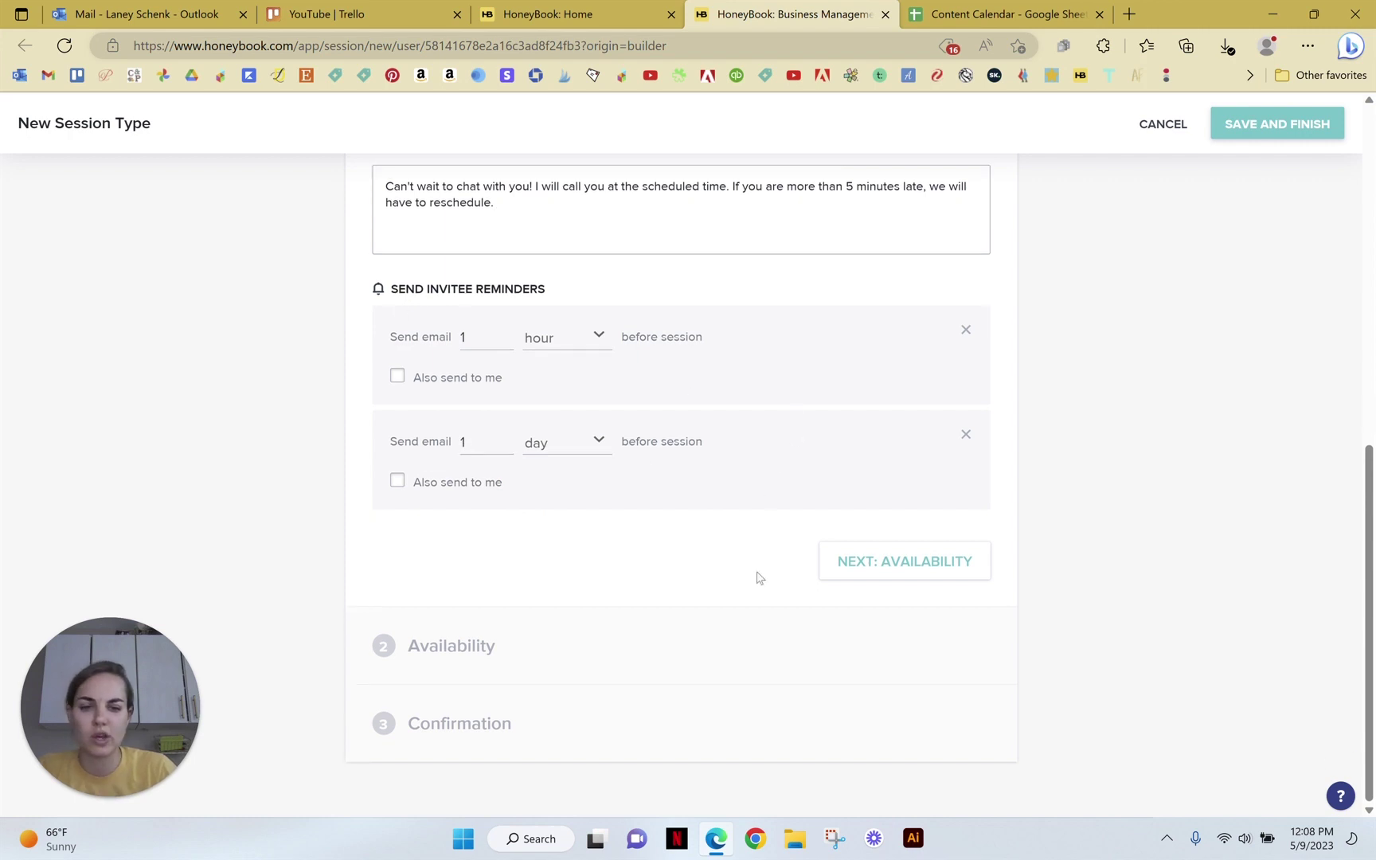
Step: Turn on 30-minute buffers before and after each session
left_click(943, 568)
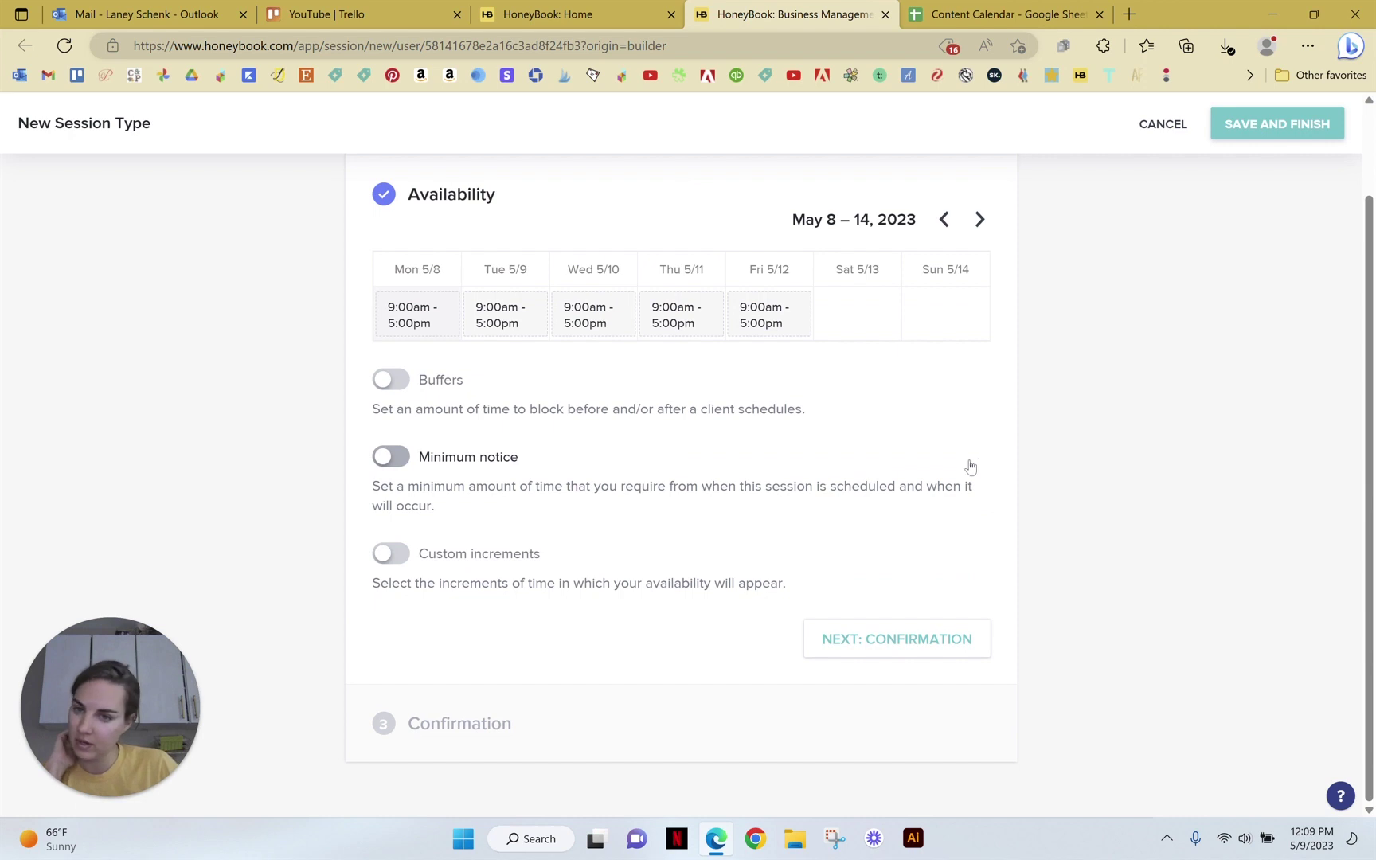
left_click_drag(513, 409, 805, 409)
left_click(387, 381)
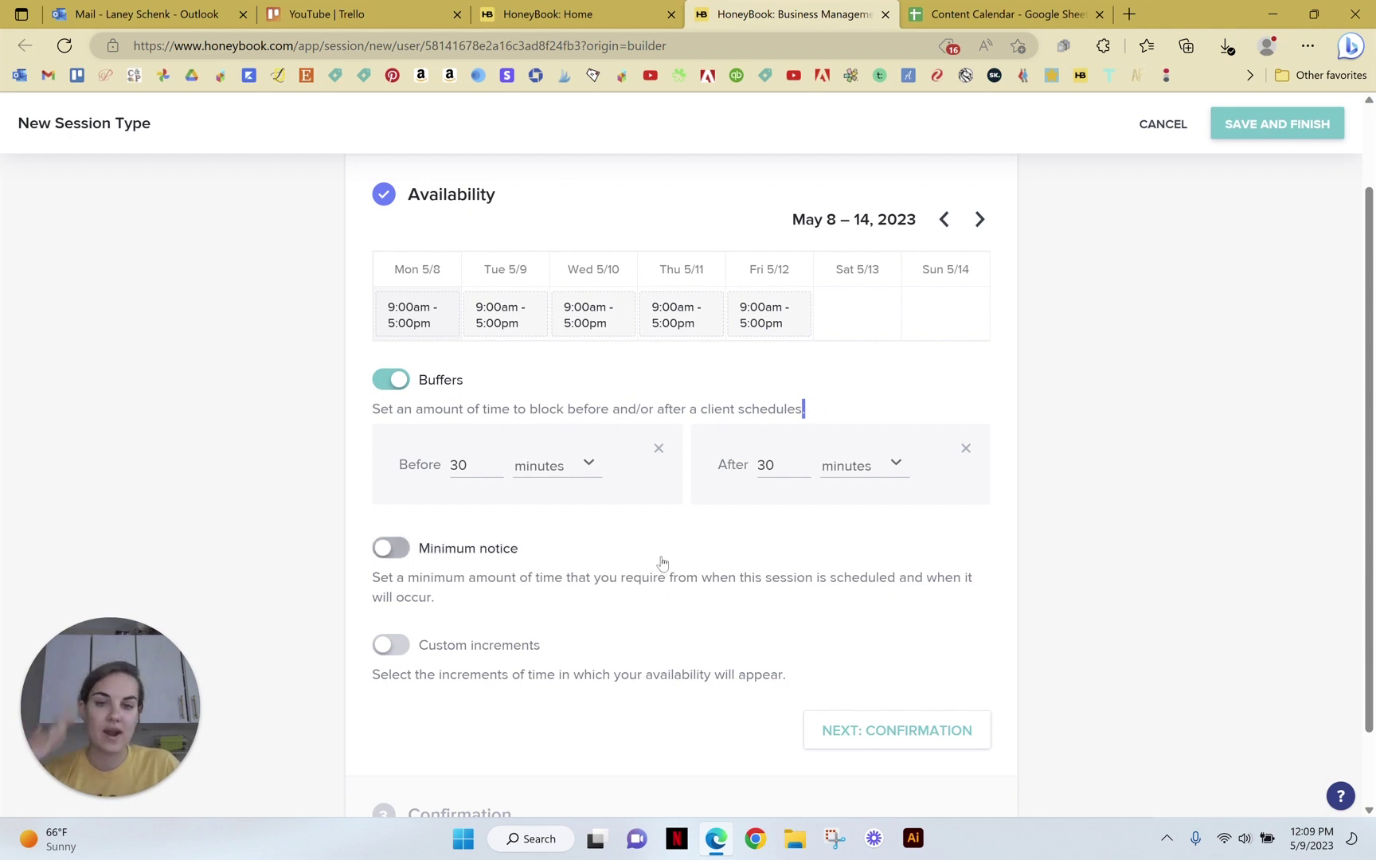
scroll(665, 561, "down", 1)
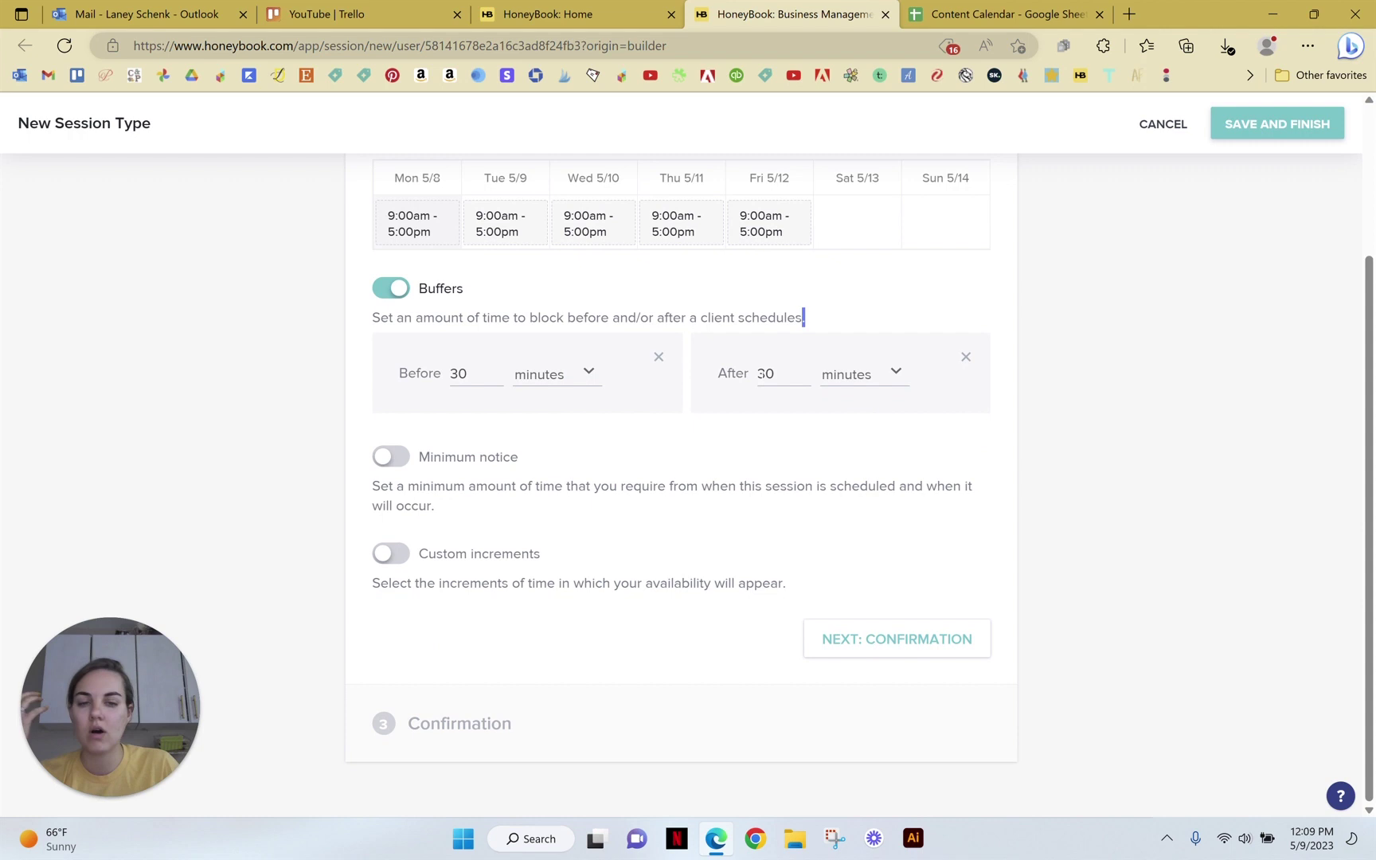
Step: Enable minimum notice and change it from 2 days to 1 day
left_click(390, 457)
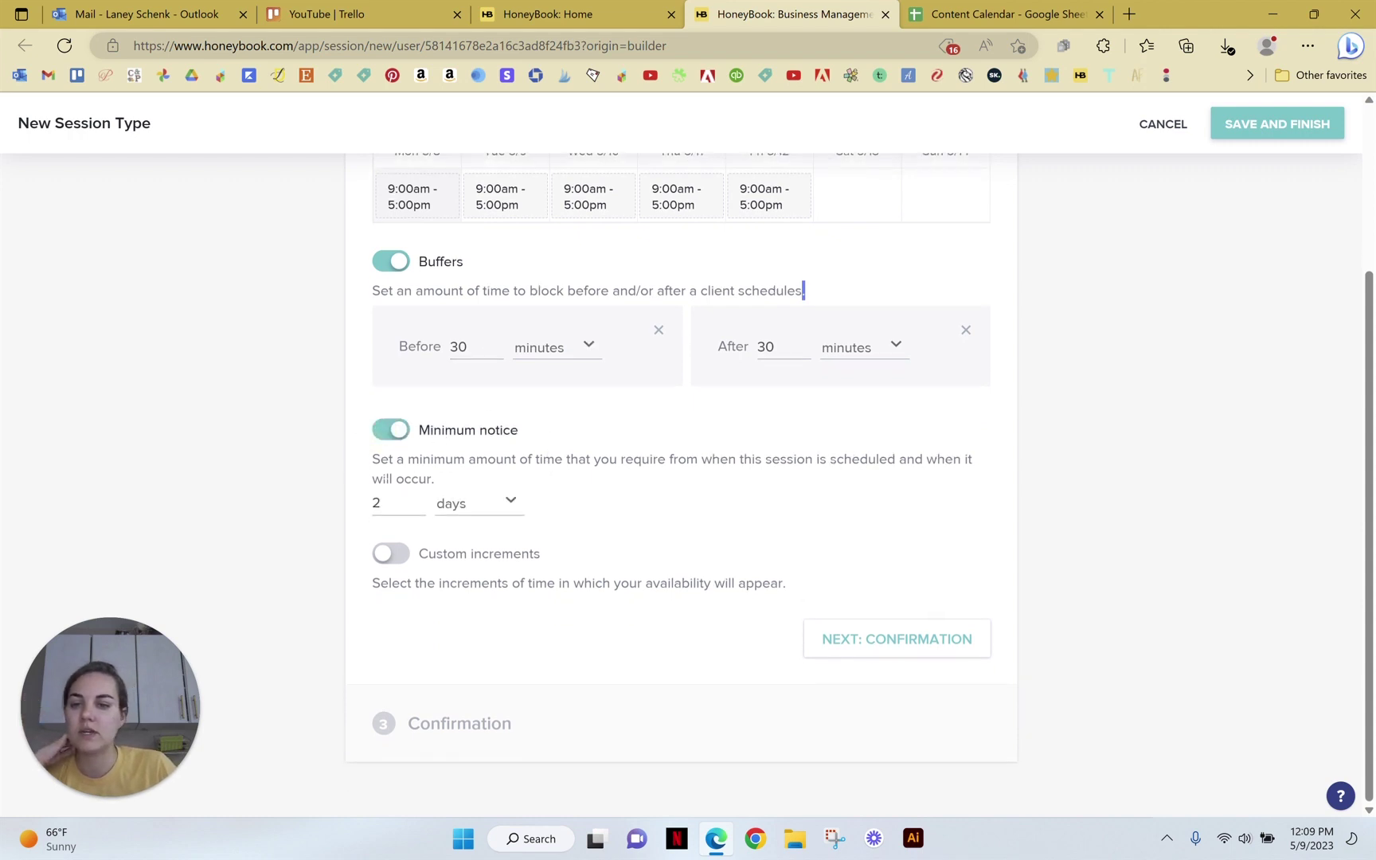
left_click(409, 501)
key("BackSpace")
type("1")
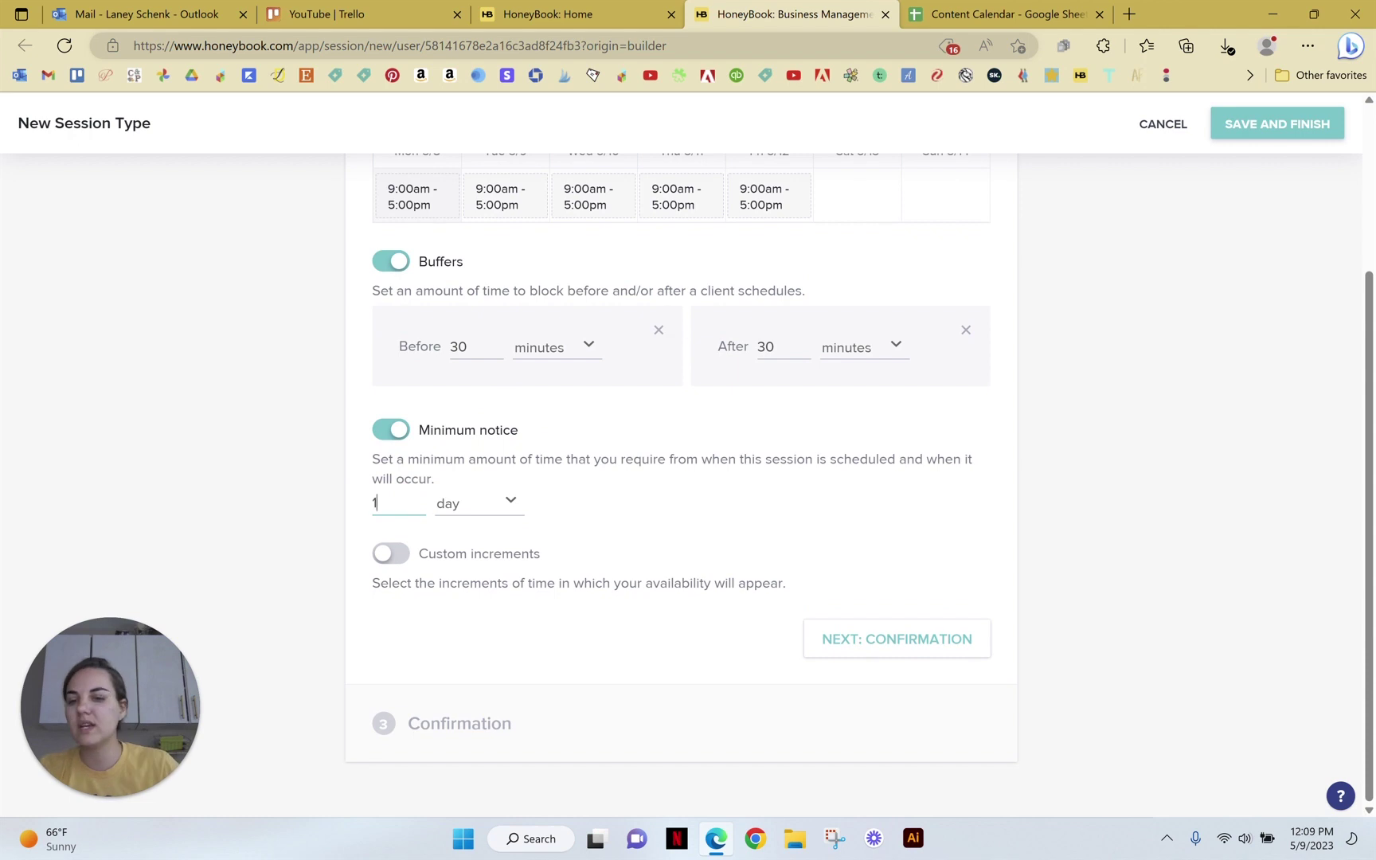
left_click(682, 481)
left_click(652, 465)
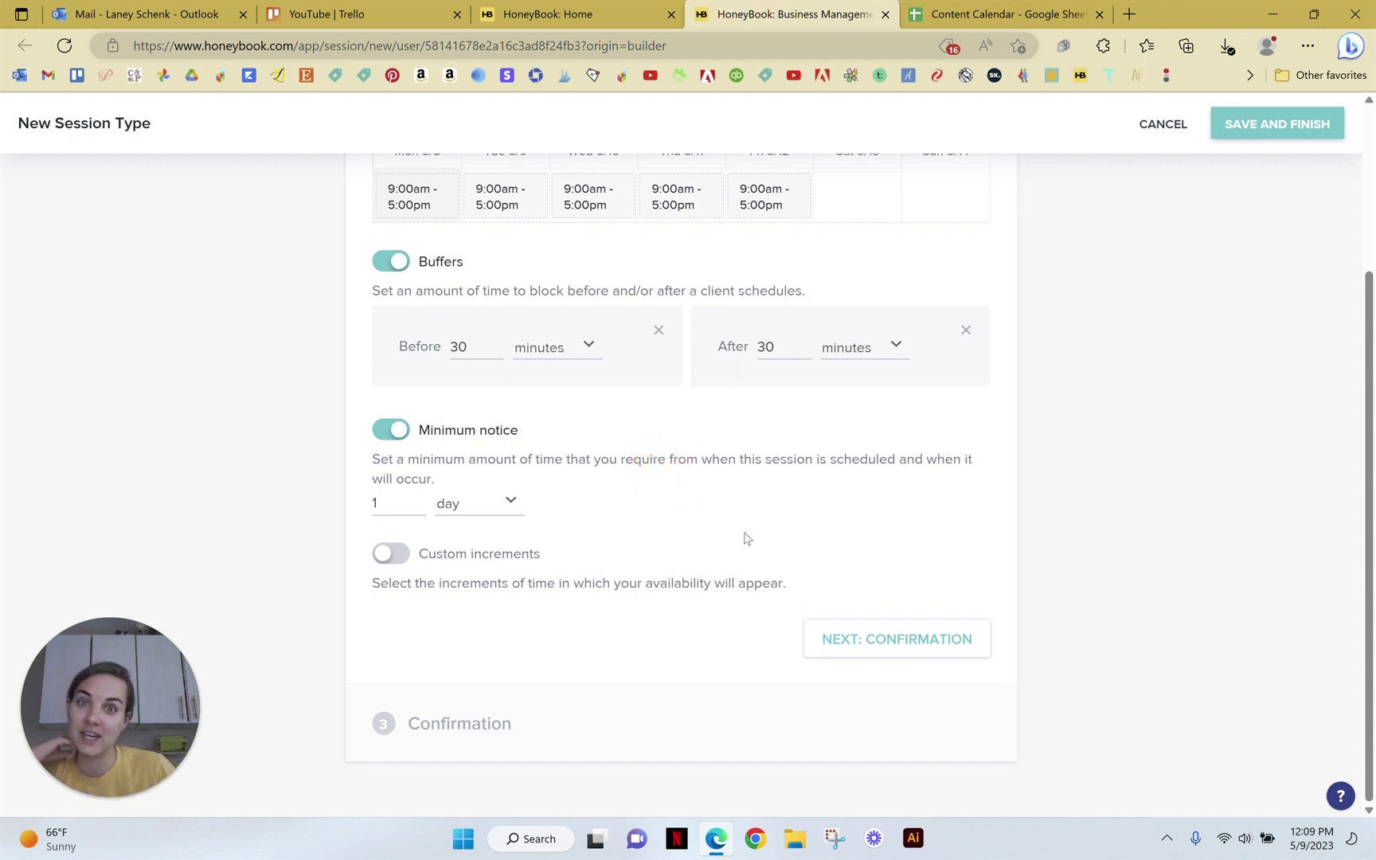
Step: Try custom time increments, then leave them switched off
left_click(387, 560)
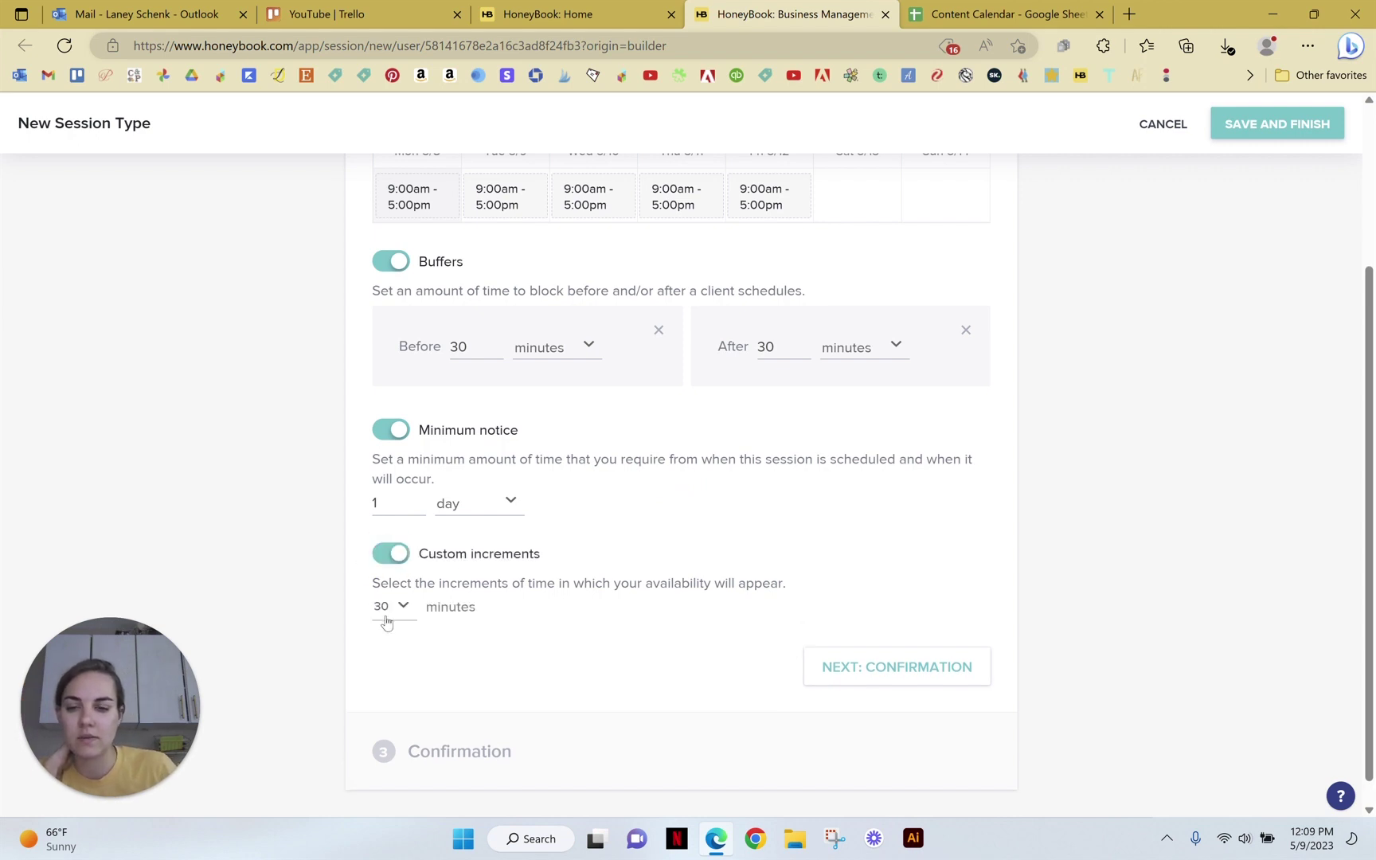
left_click(401, 610)
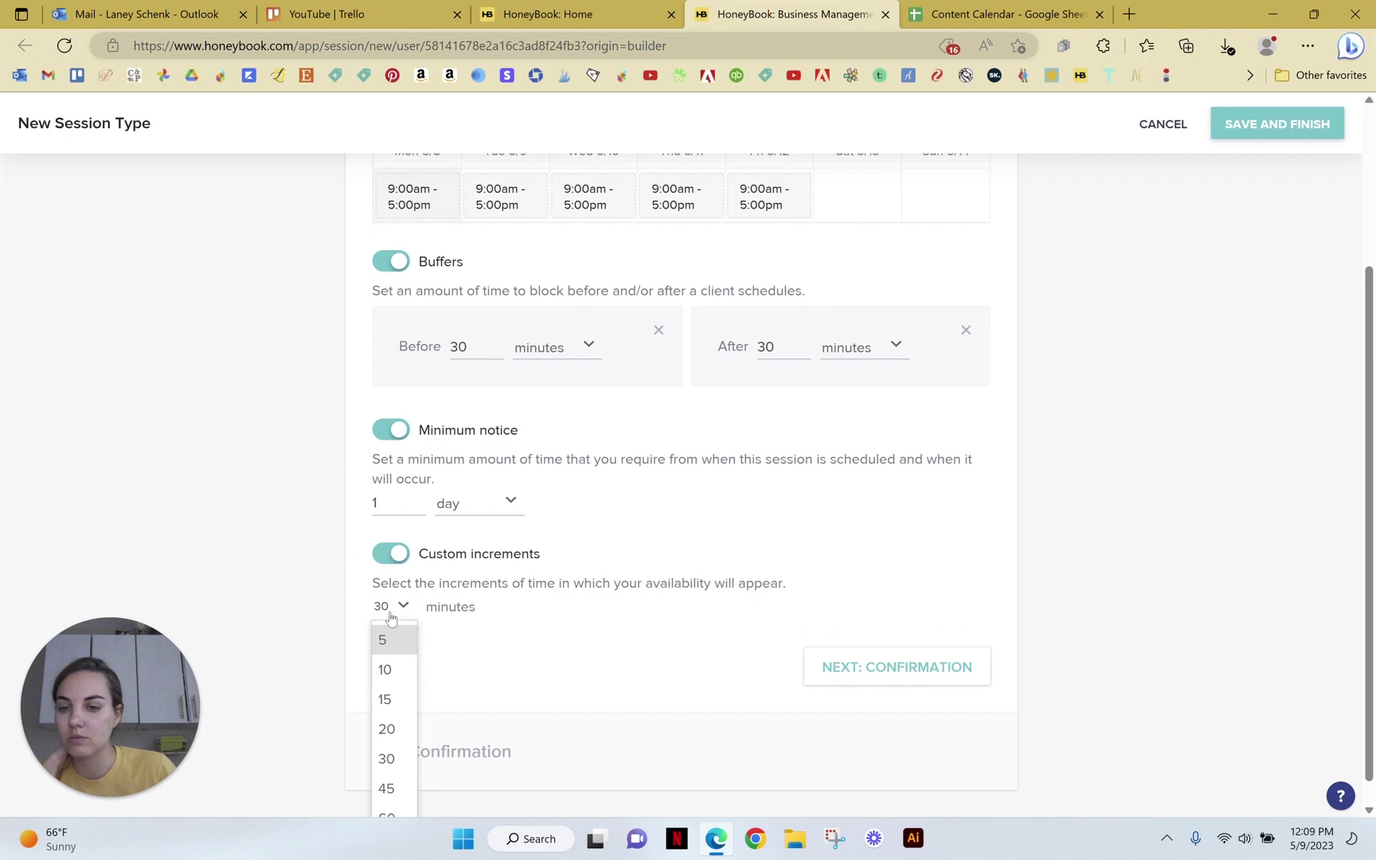
left_click(394, 555)
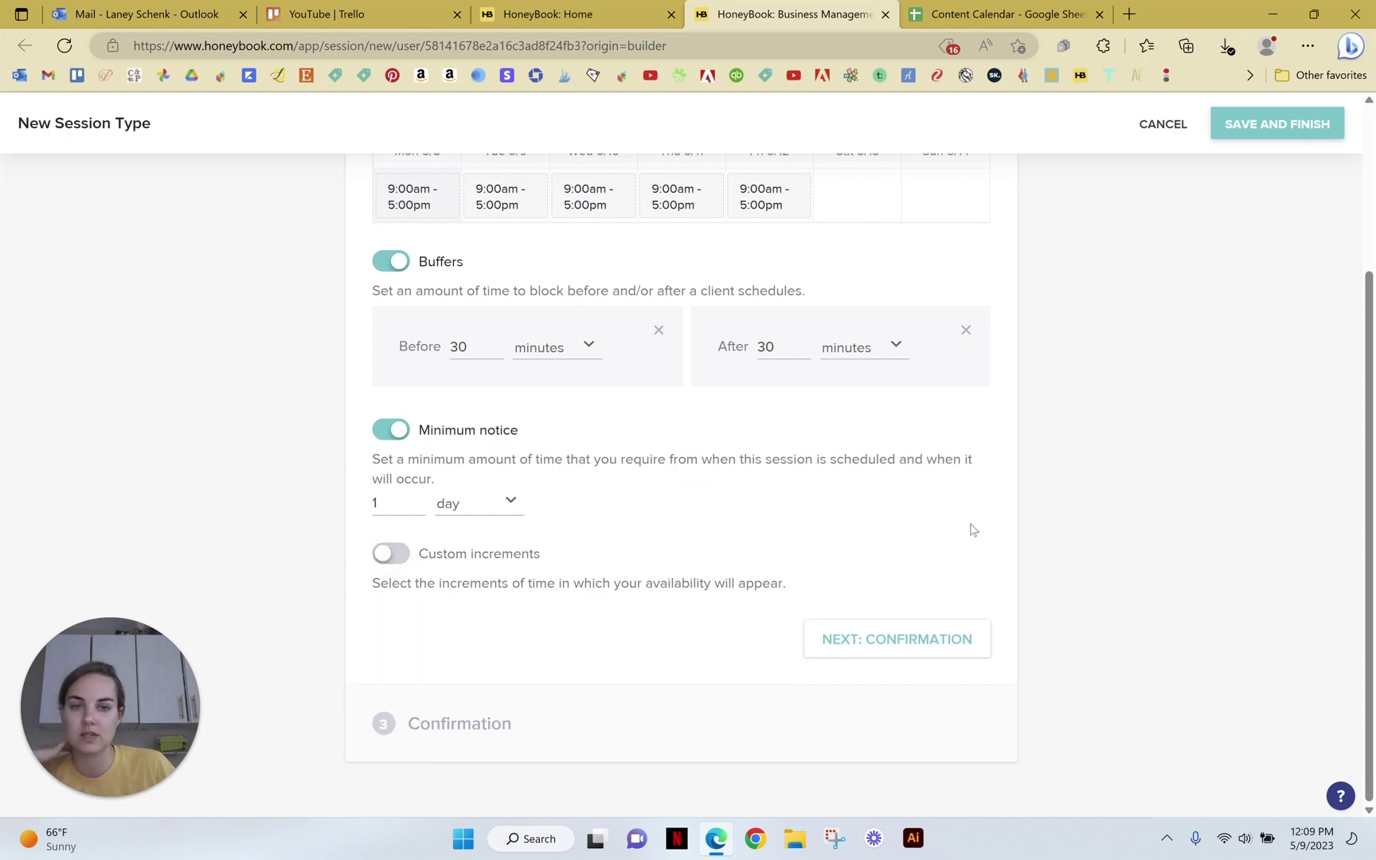
scroll(956, 544, "up", 3)
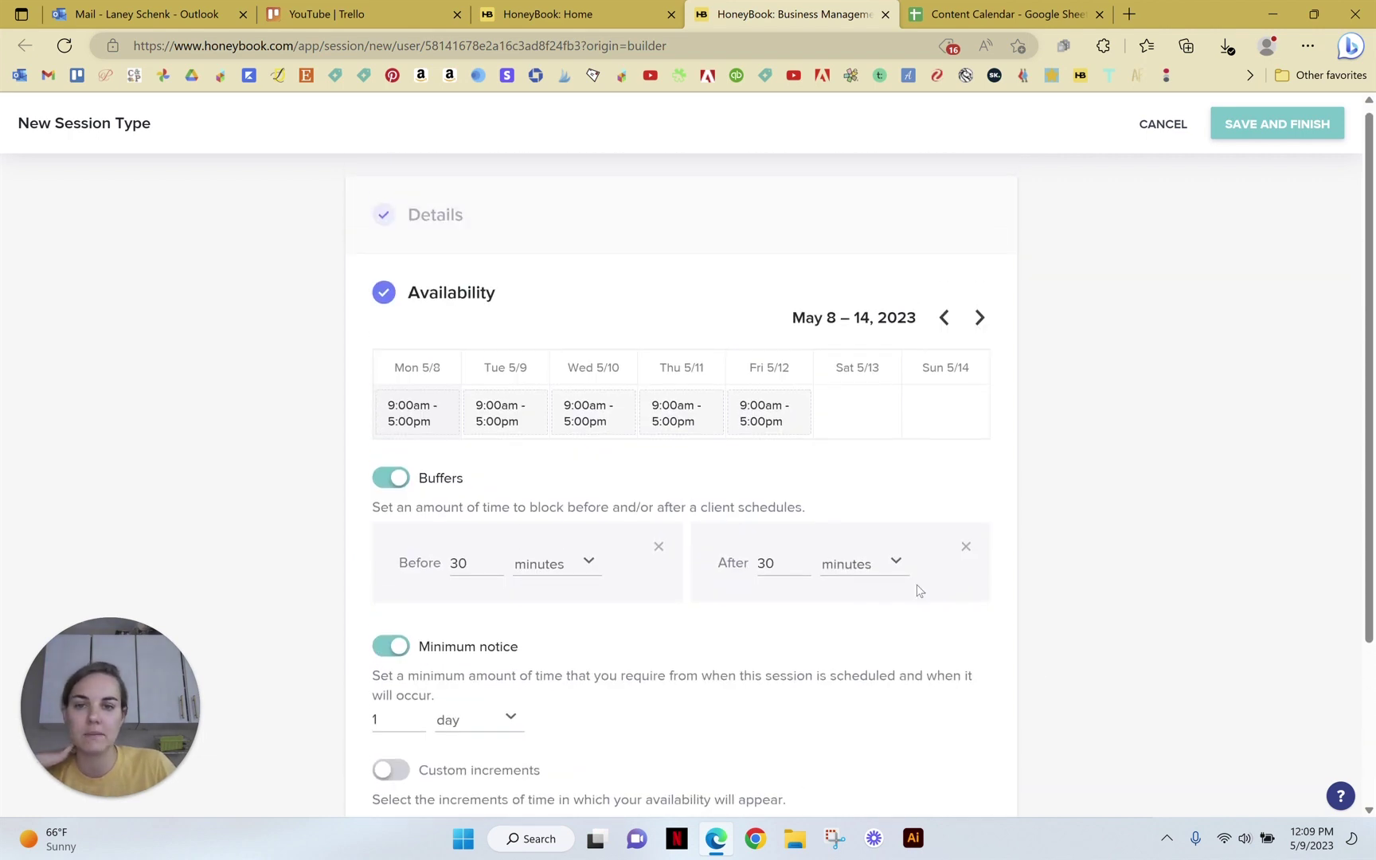
Step: Remove availability for Monday and Thursday
left_click(424, 409)
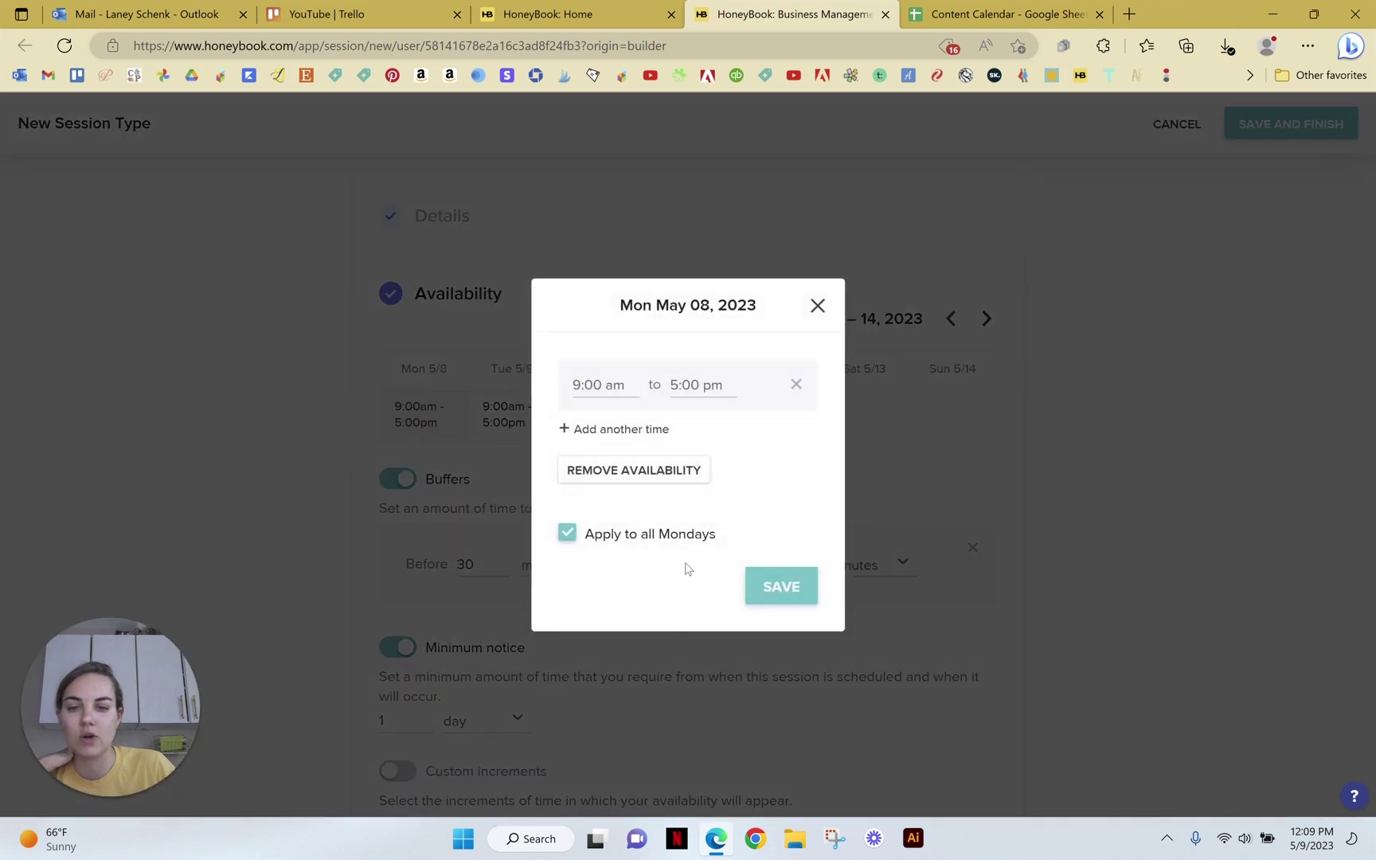
left_click(603, 472)
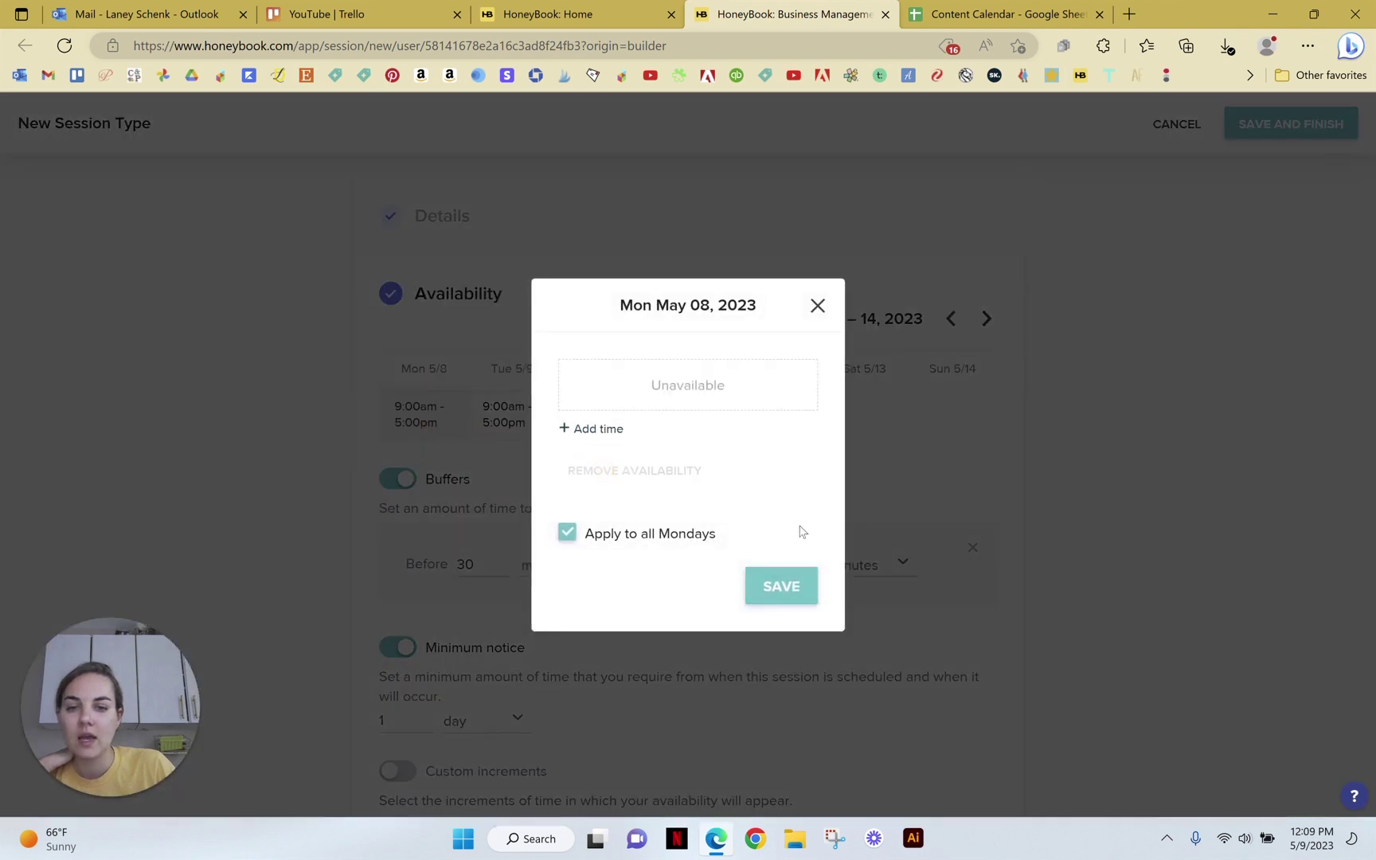
left_click(786, 586)
left_click(683, 423)
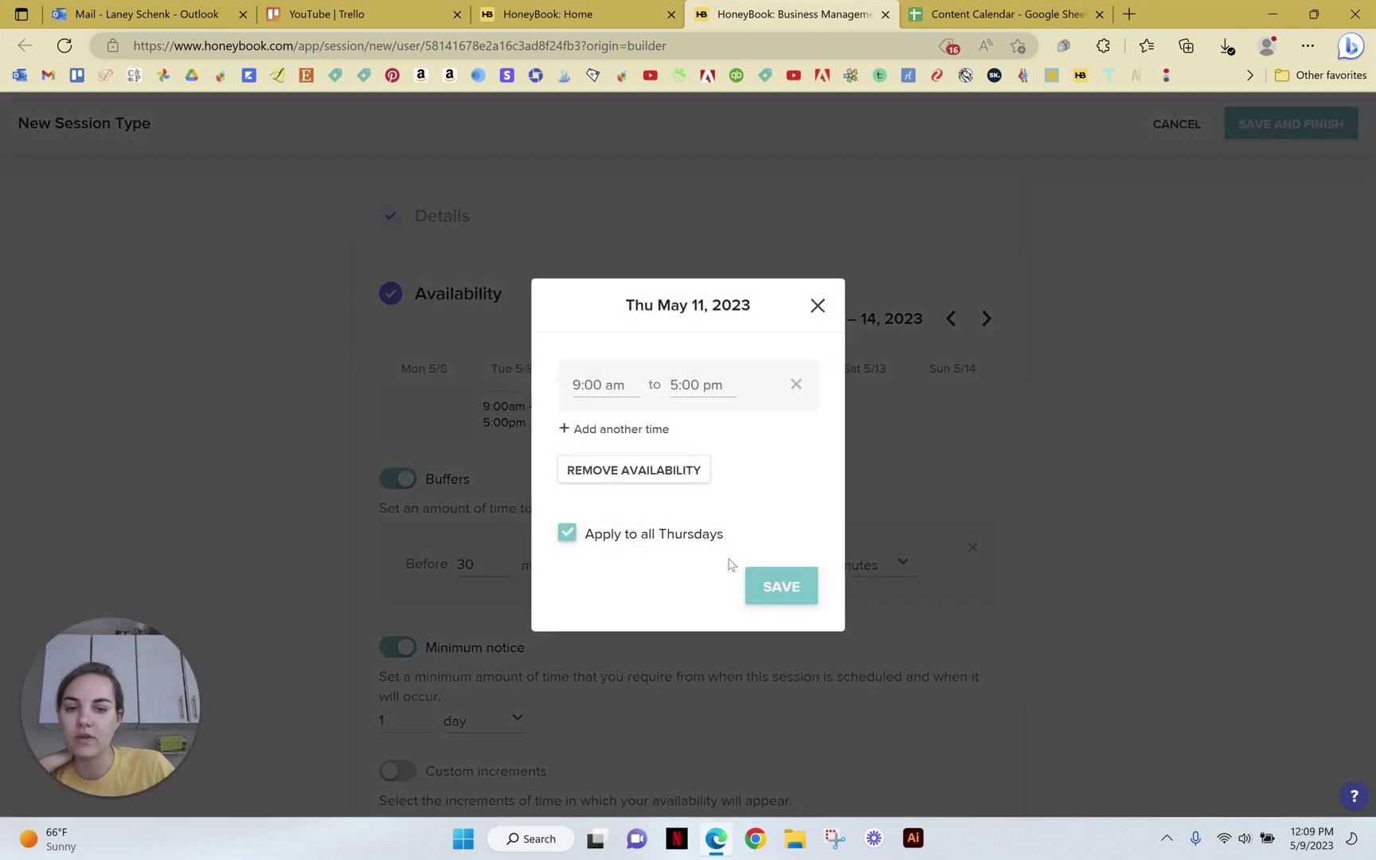
left_click(595, 475)
left_click(760, 589)
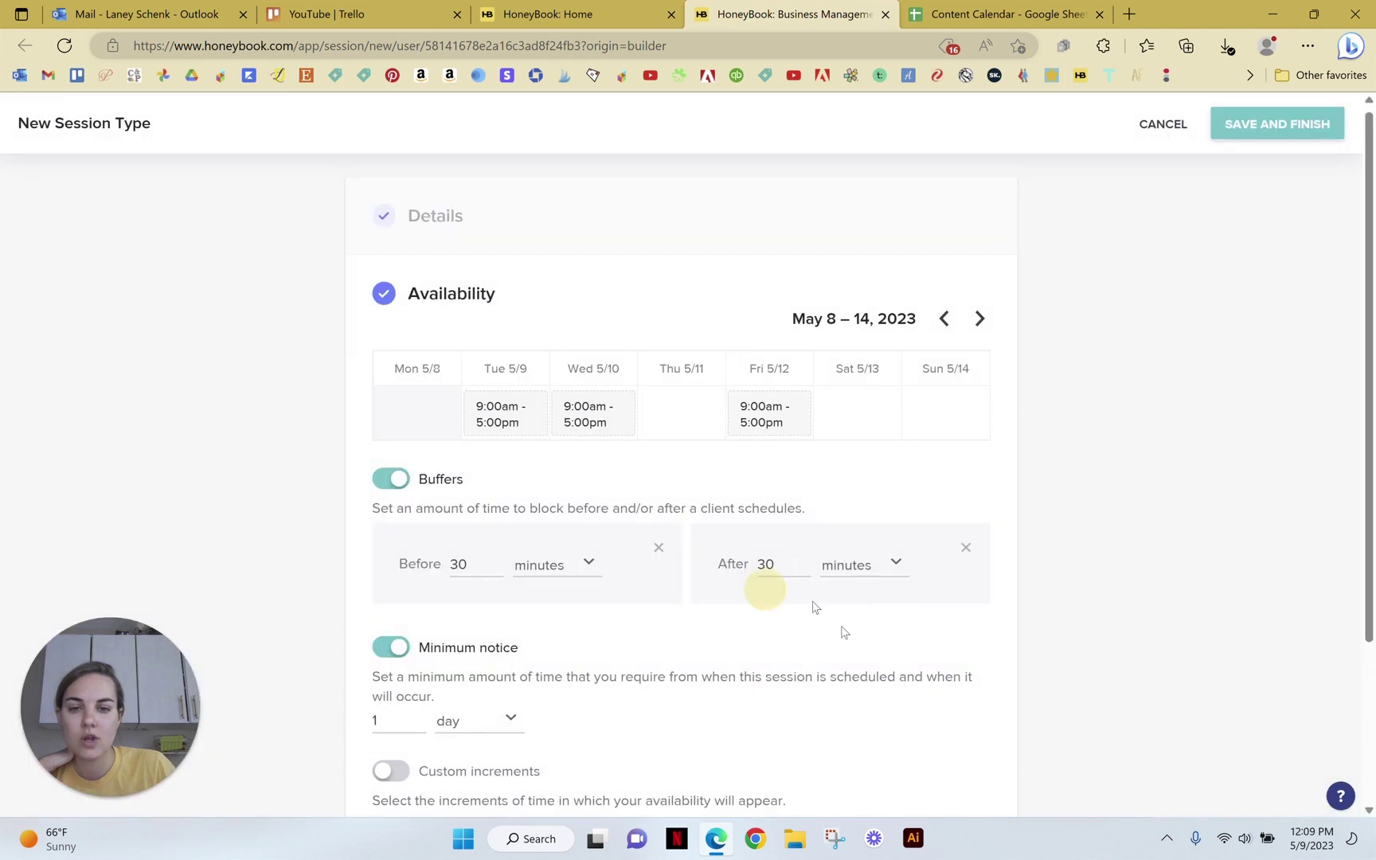
Step: Shorten Friday's availability to end at 1:00 pm
left_click(767, 414)
left_click(721, 385)
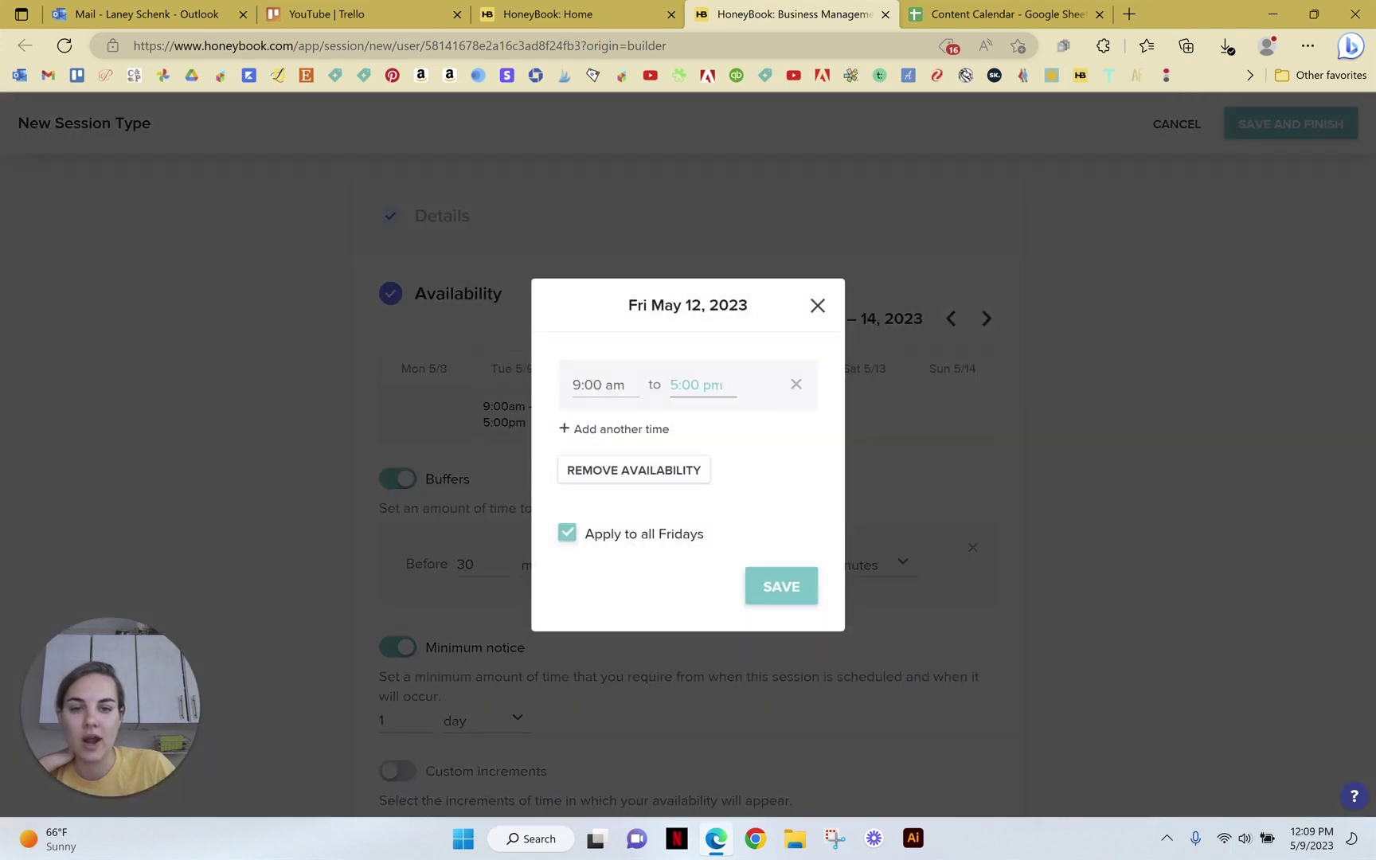
scroll(709, 462, "up", 8)
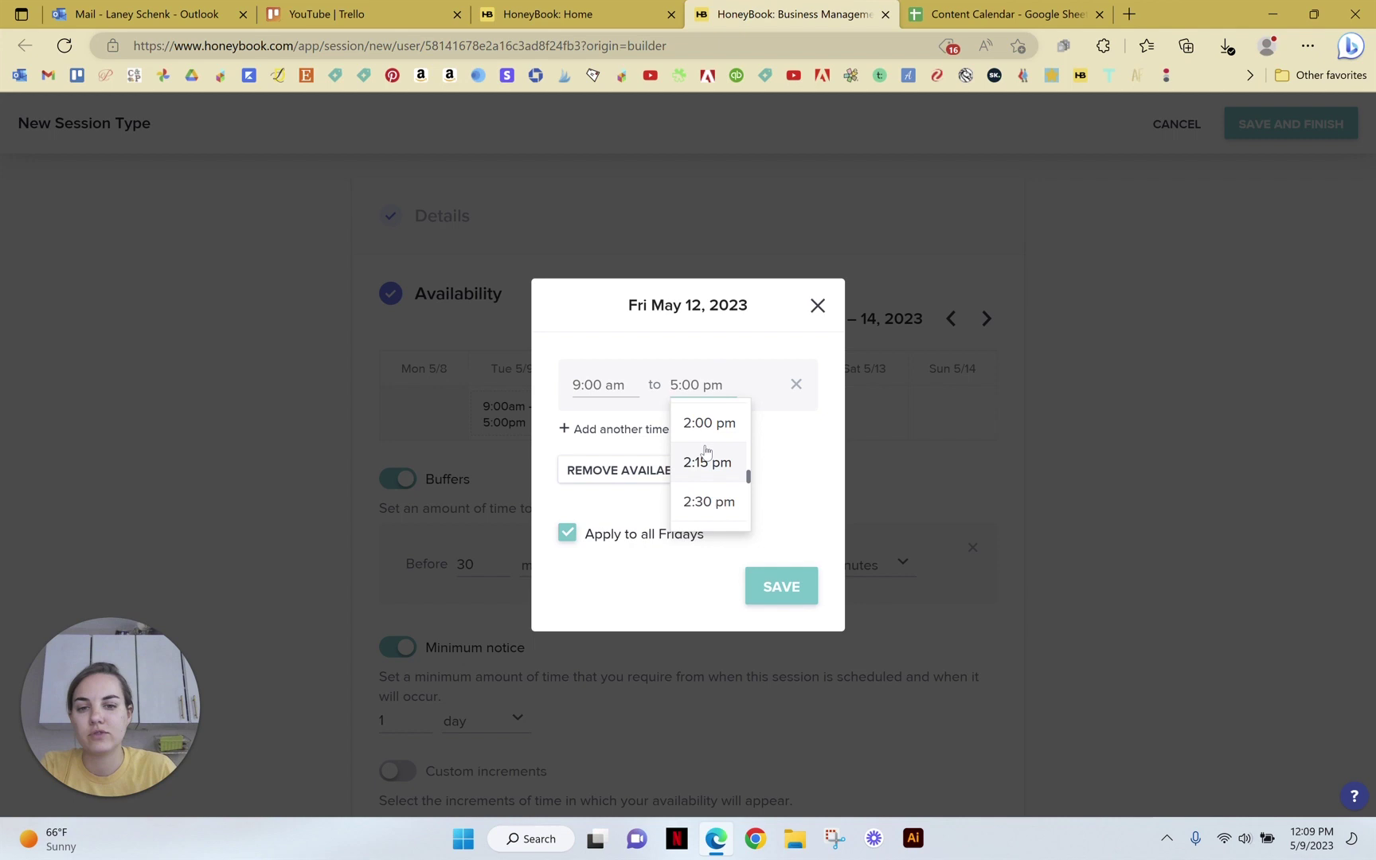
left_click(704, 426)
left_click(778, 588)
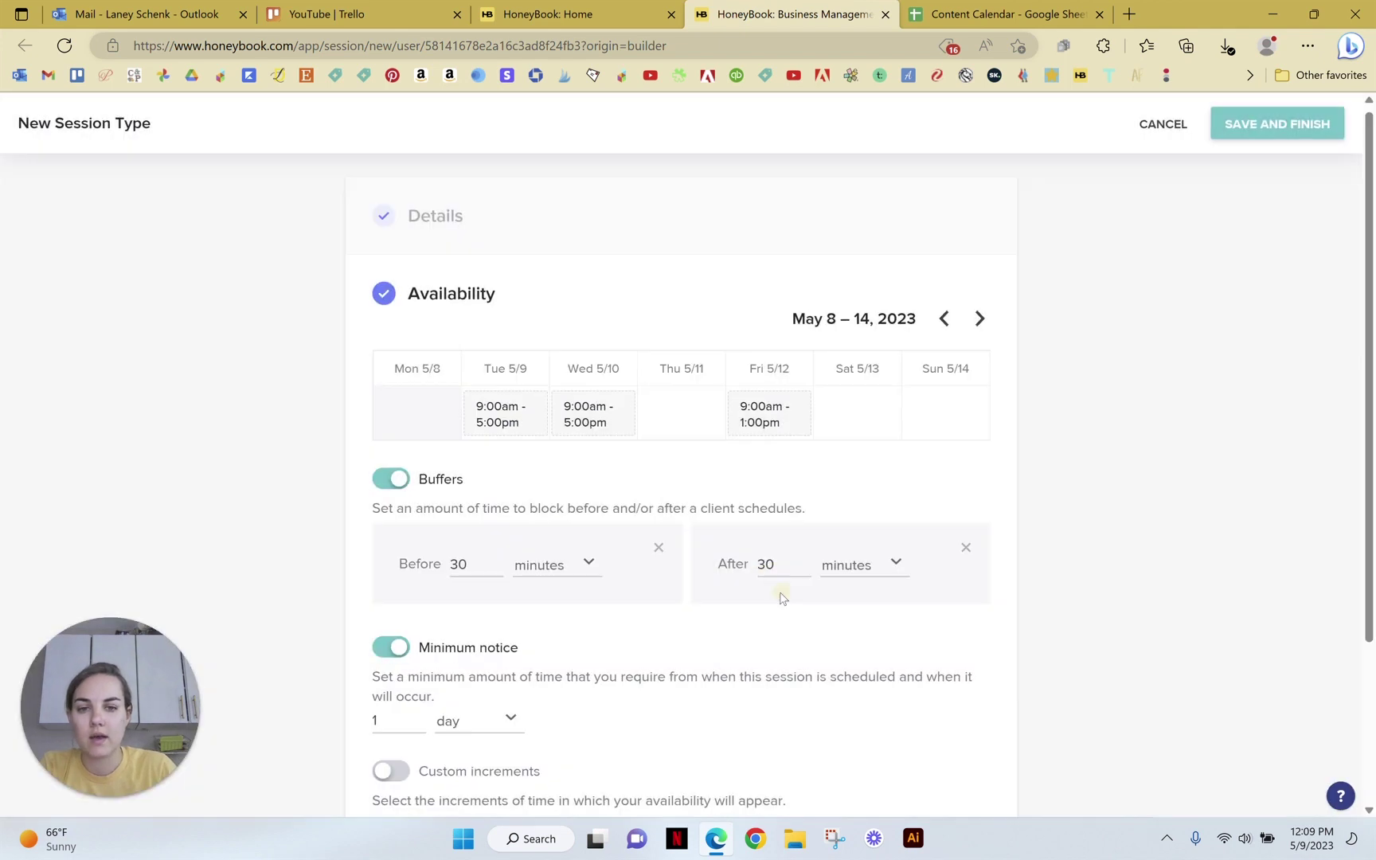
Step: Move Tuesday's availability start to 10:00 am
left_click(495, 410)
left_click(597, 384)
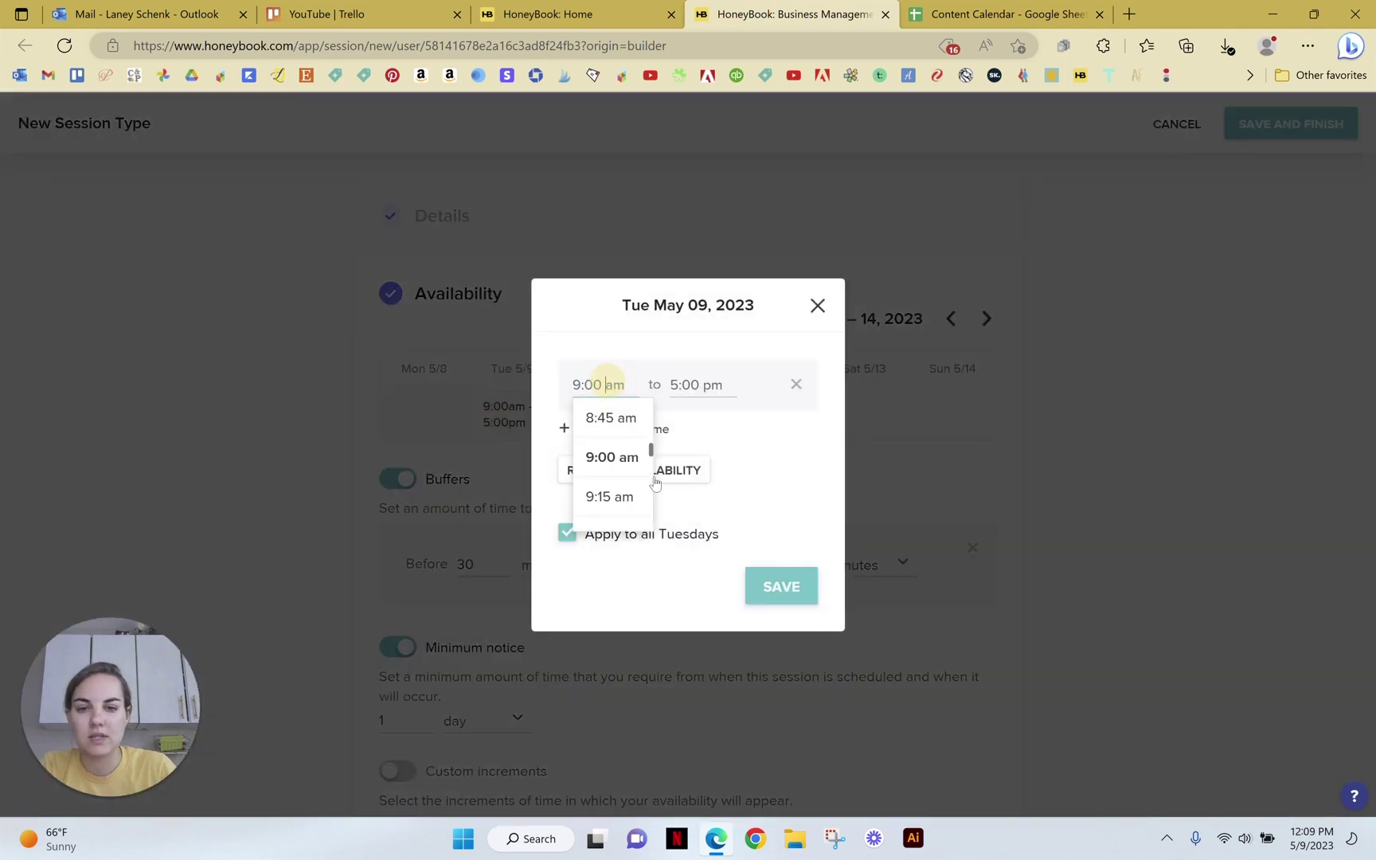
scroll(629, 466, "down", 3)
left_click(611, 473)
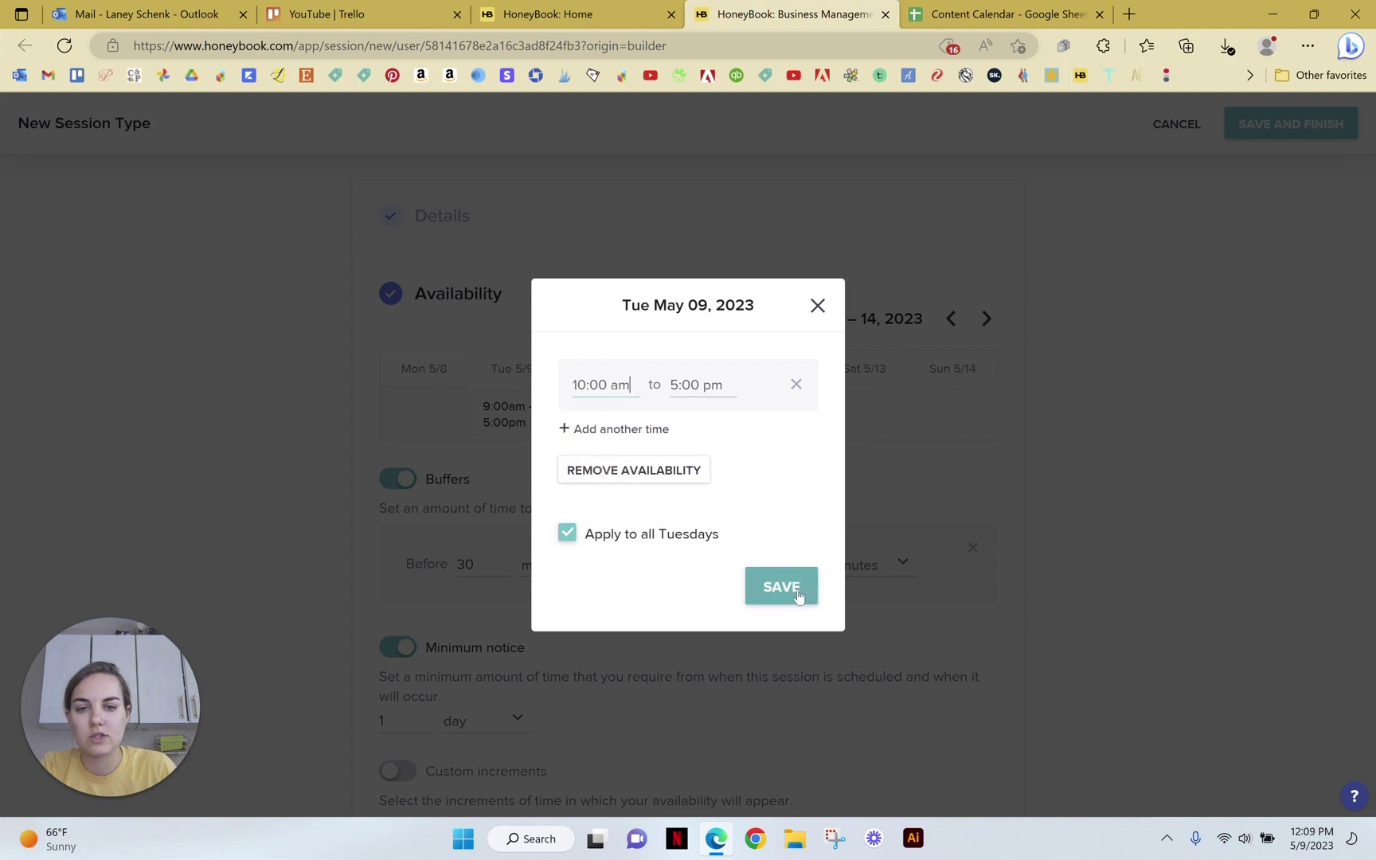
left_click(779, 588)
Step: Keep buffers on and browse four weeks ahead to confirm the weekly availability
left_click(886, 478)
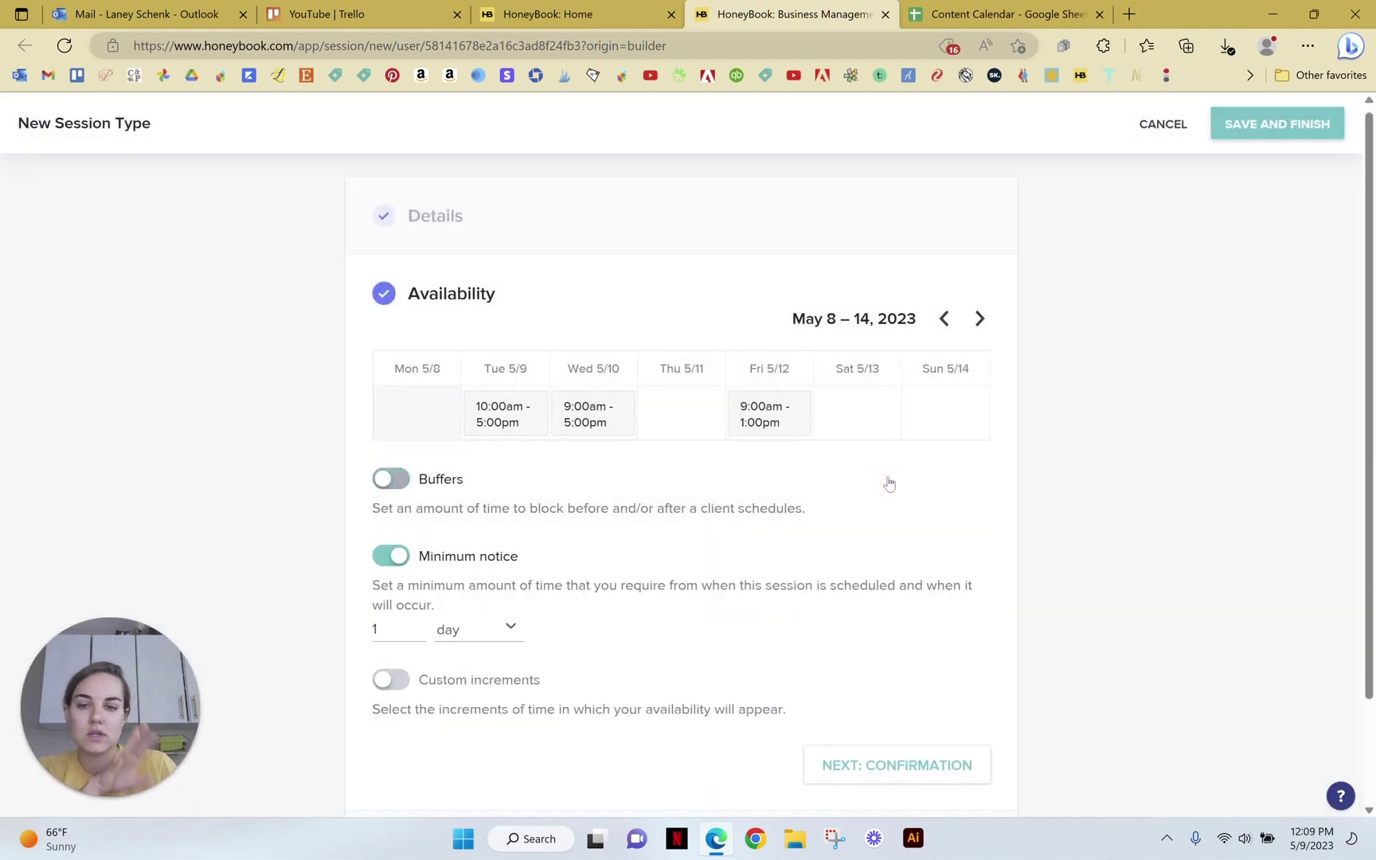
left_click(390, 480)
left_click(1060, 478)
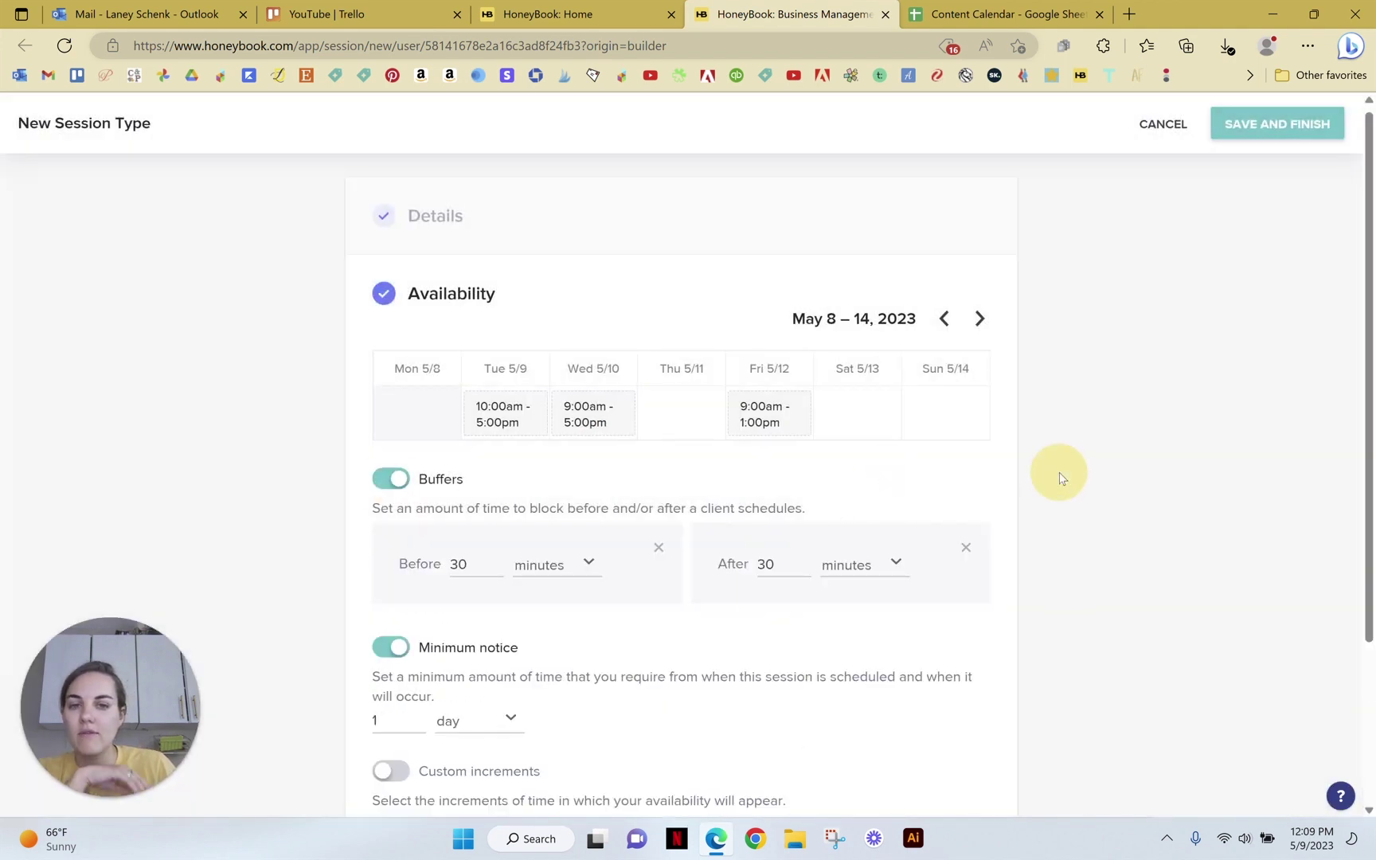
left_click(980, 320)
left_click(981, 320)
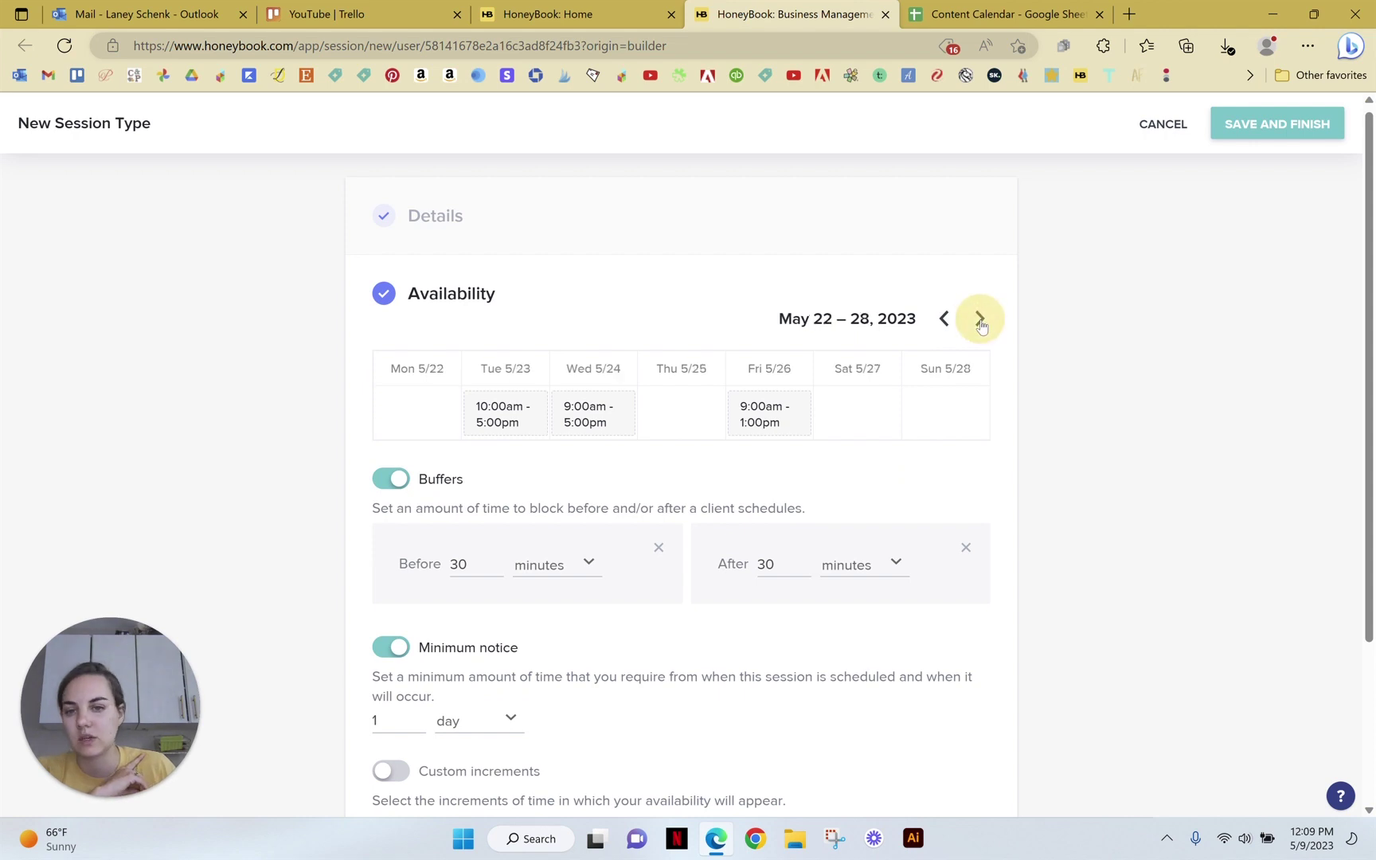
left_click(980, 320)
left_click(980, 320)
left_click(981, 320)
left_click(980, 320)
left_click(981, 320)
scroll(1035, 509, "down", 3)
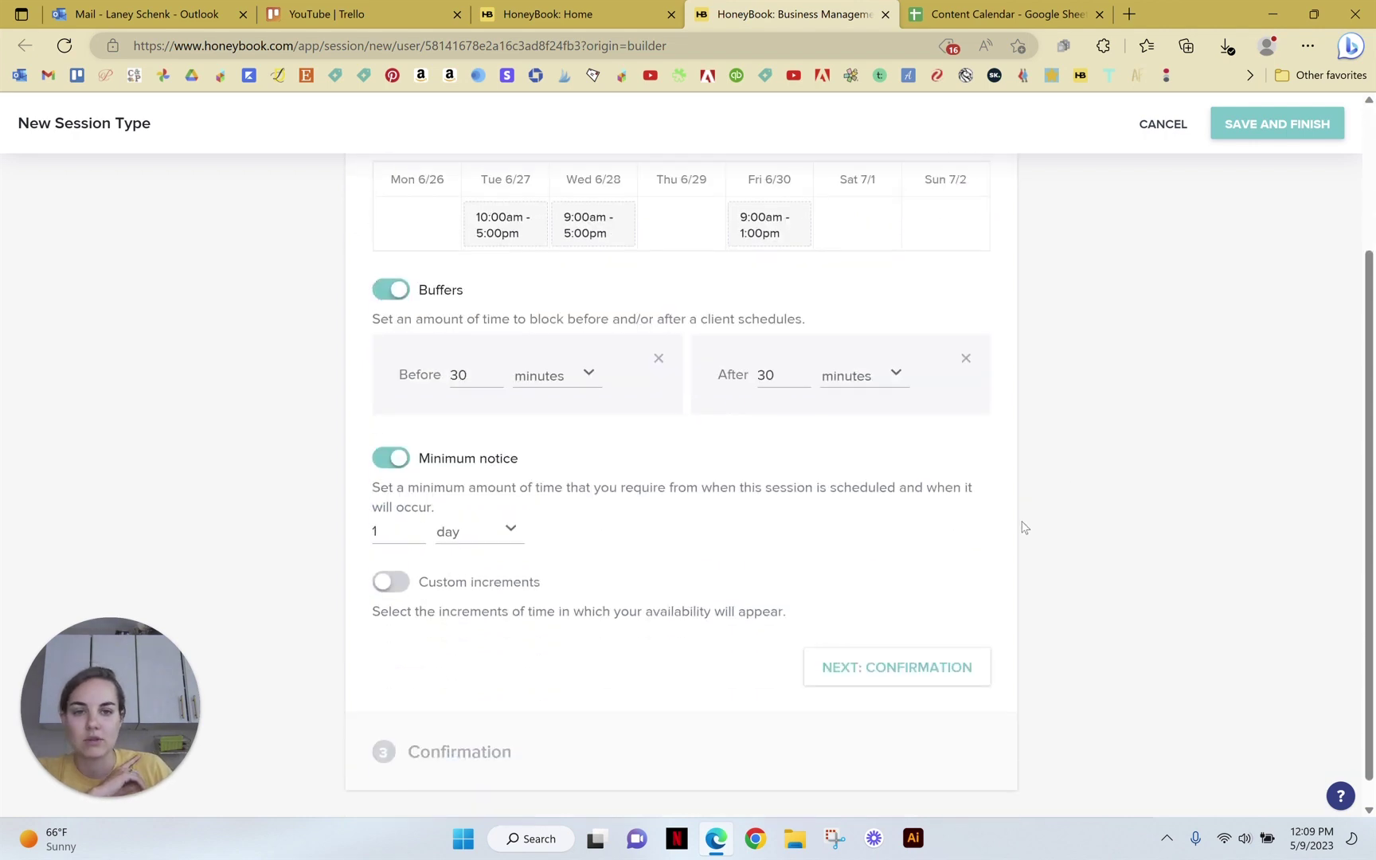
Step: Switch off Allow rescheduling on the confirmation step and save the session type
left_click(912, 631)
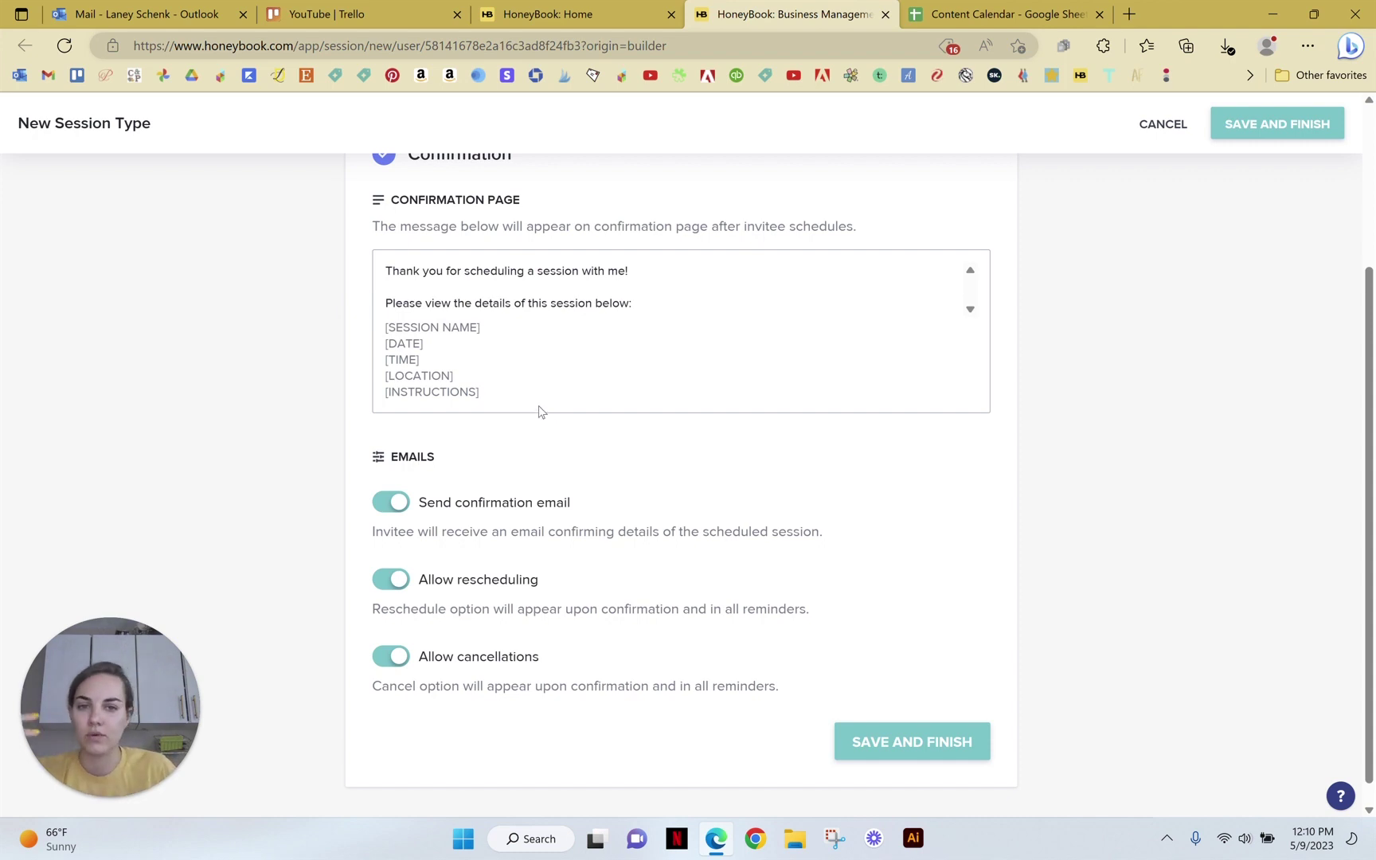
scroll(552, 406, "down", 1)
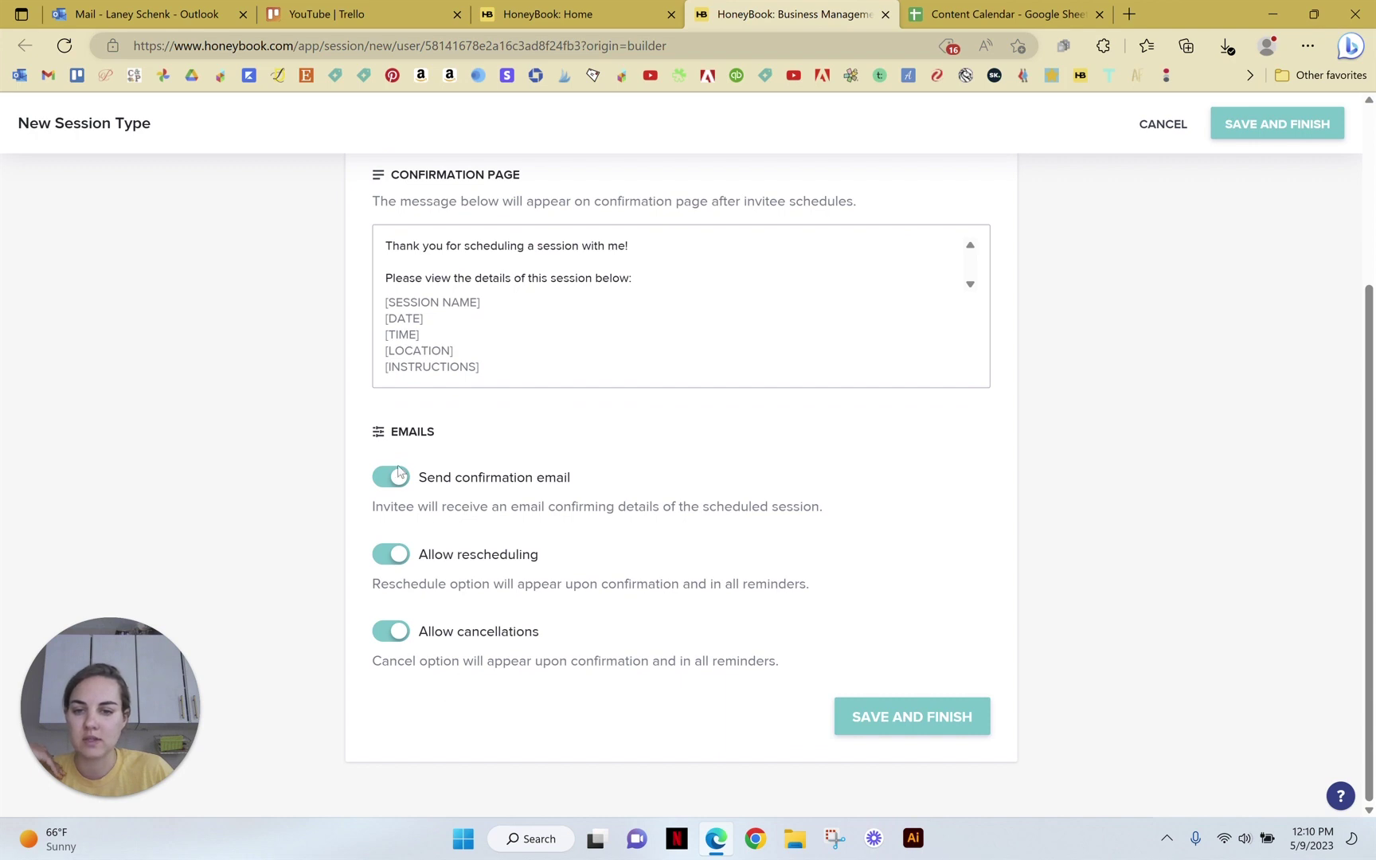
left_click(396, 562)
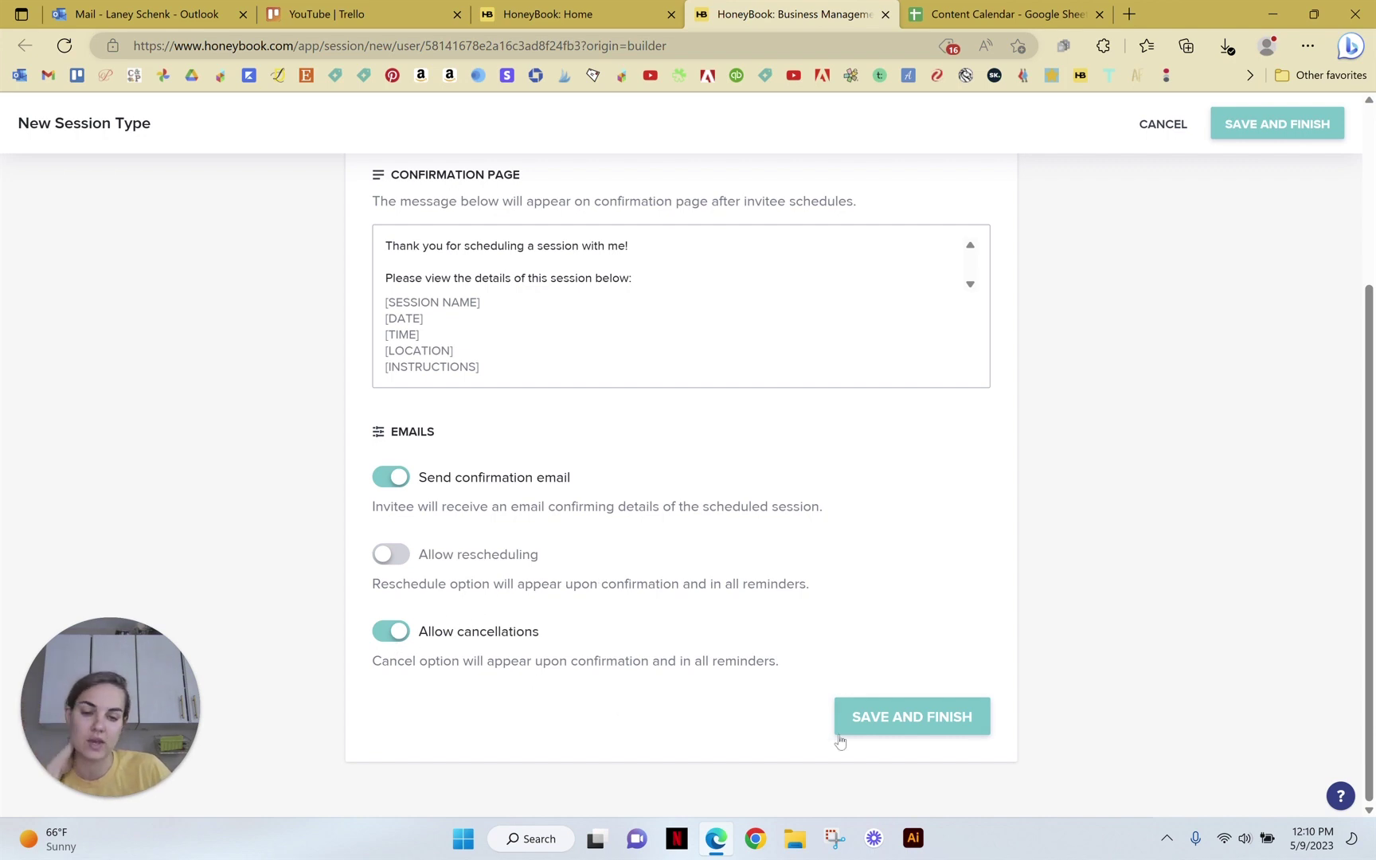
left_click(905, 717)
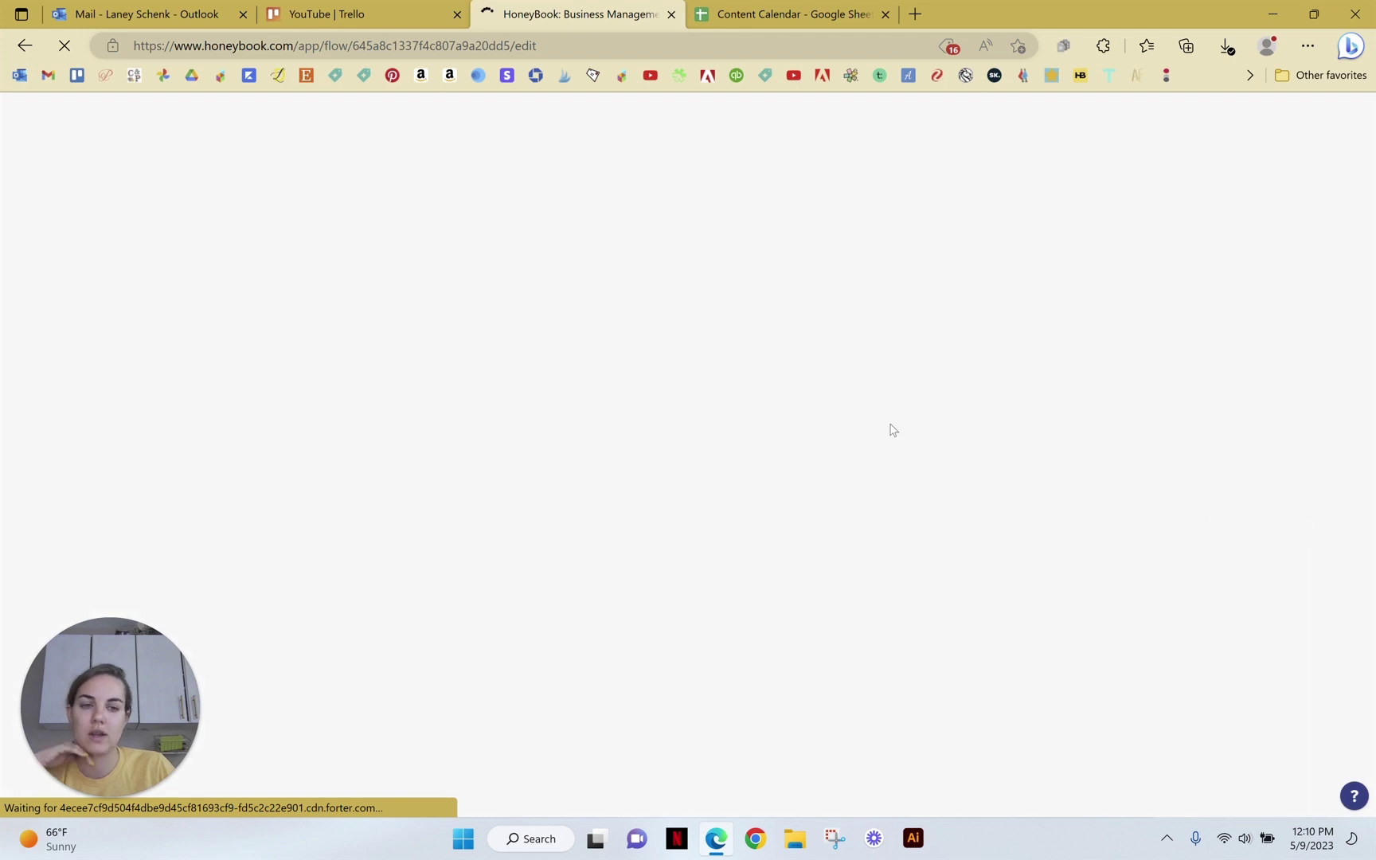
Step: Attach the 30 Min Consultation session (30 min) to the template's scheduler block
scroll(494, 661, "down", 2)
left_click(582, 683)
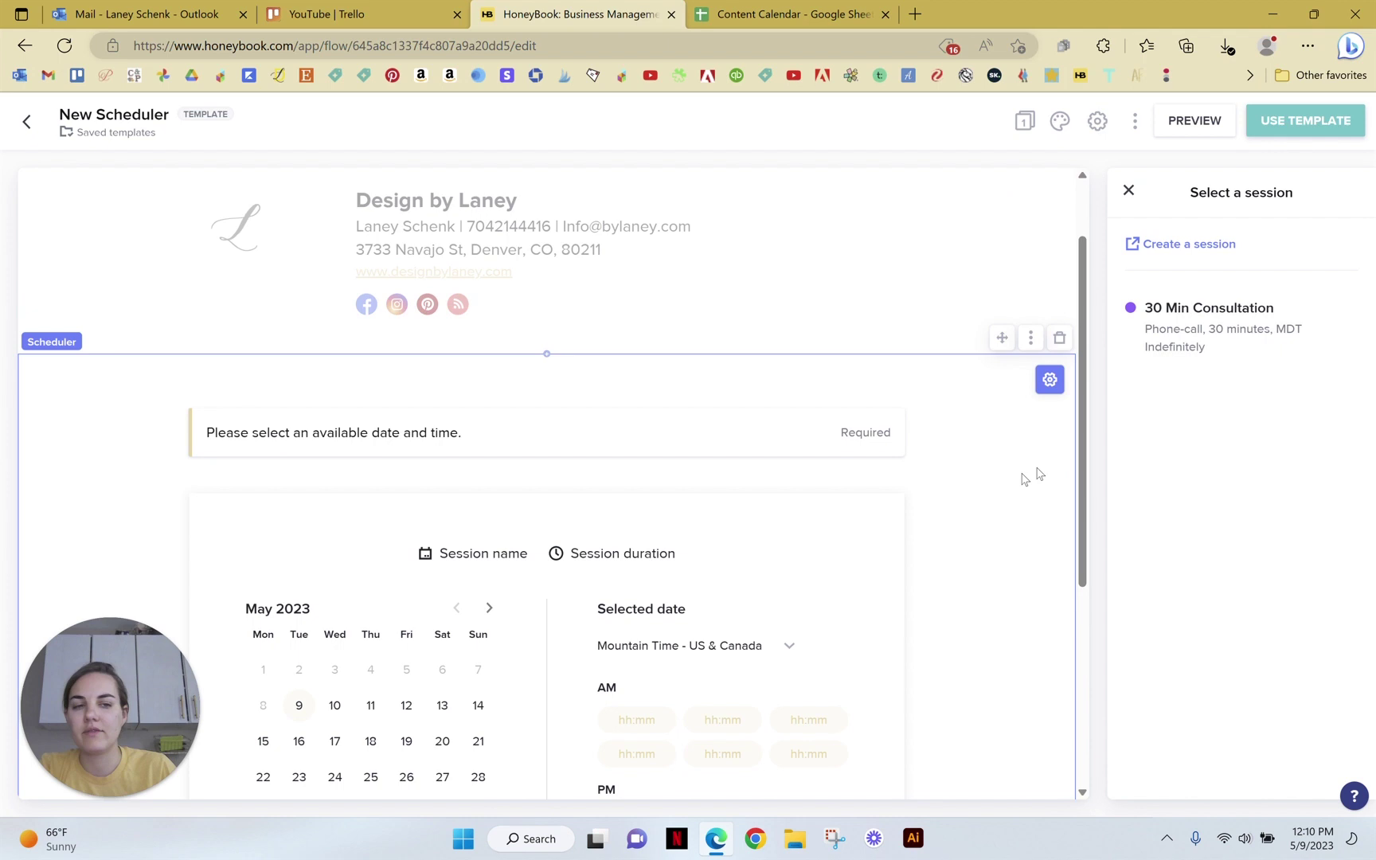
scroll(1023, 478, "down", 3)
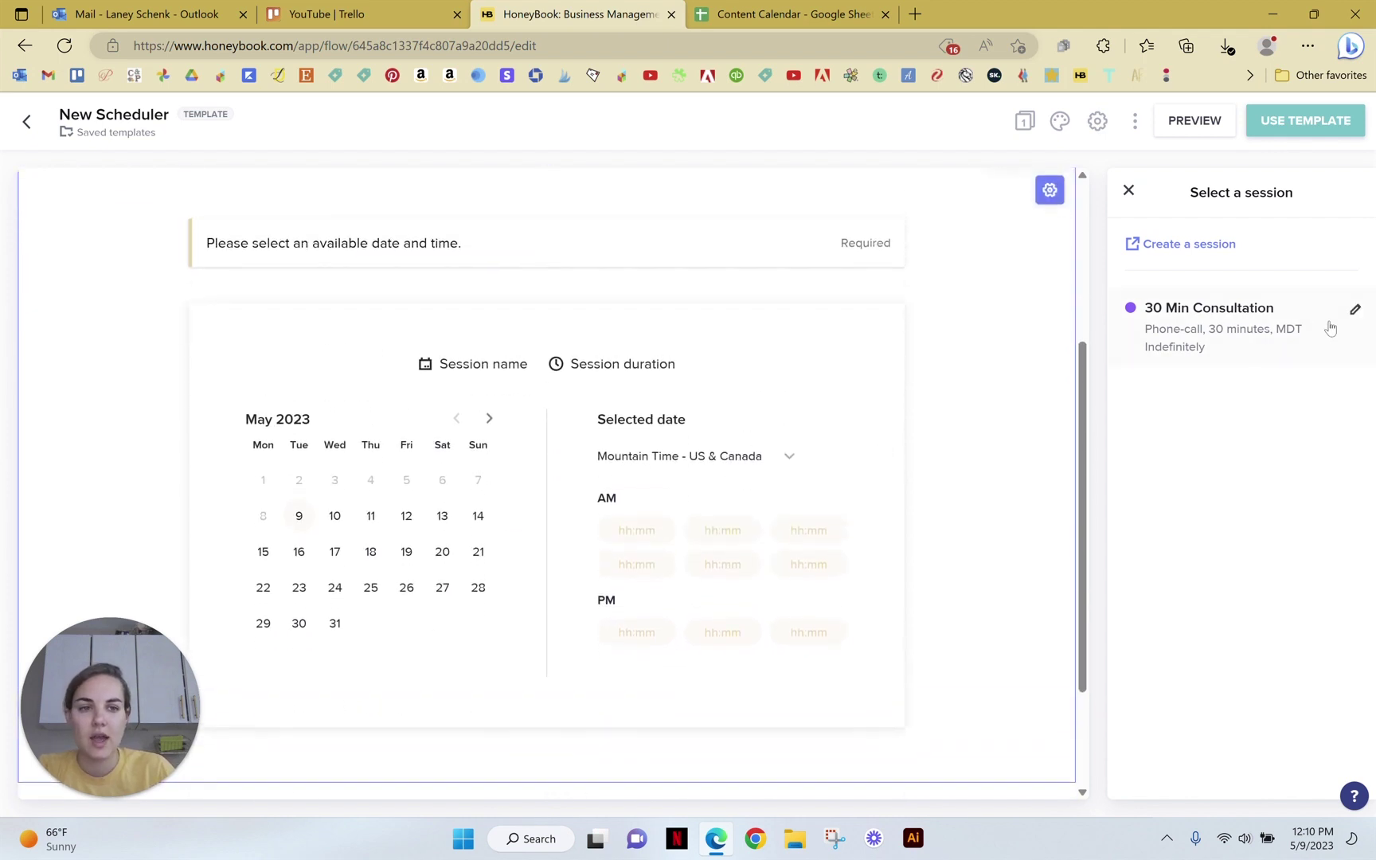
left_click(1251, 332)
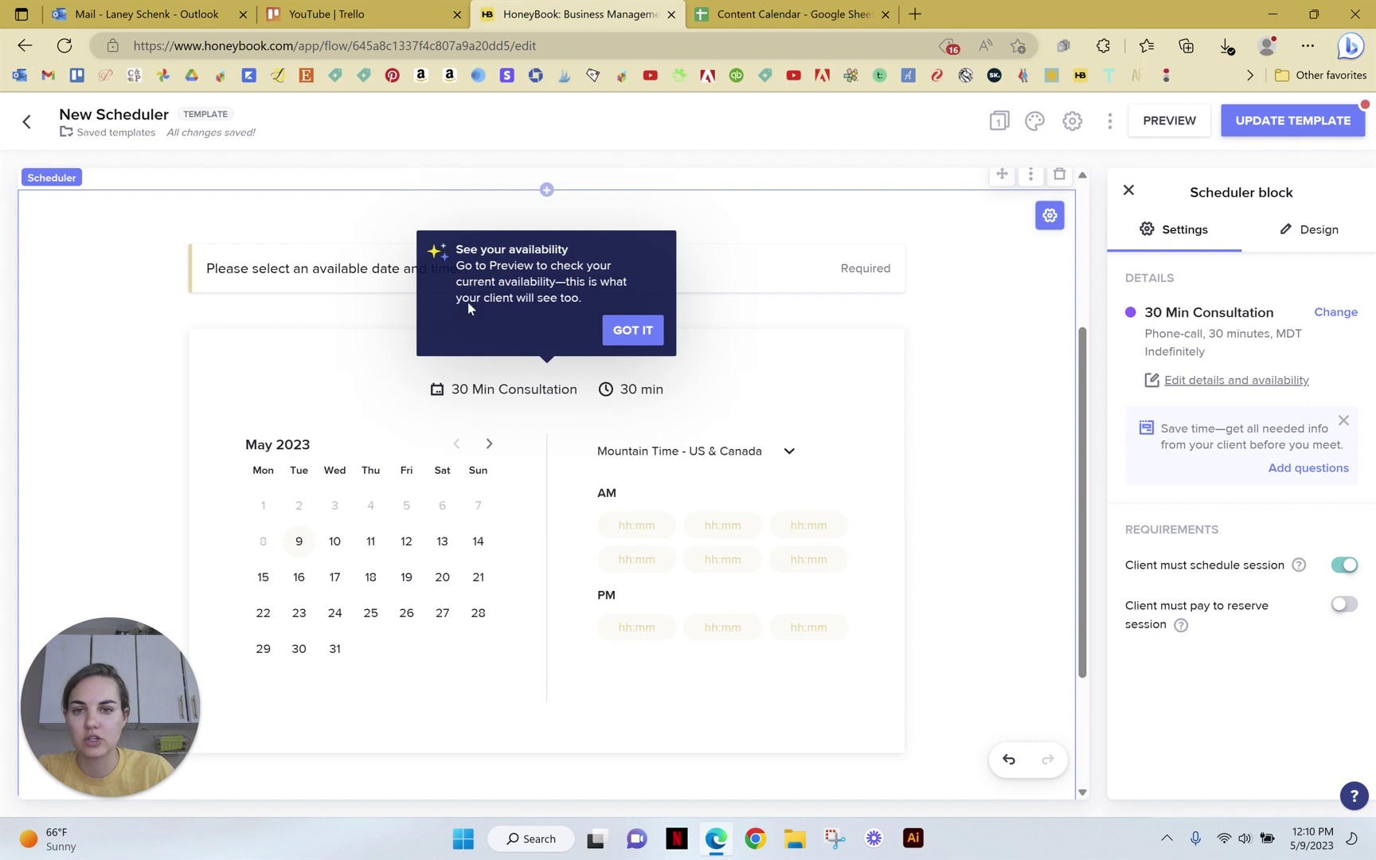
Step: Dismiss the availability notice and read the help for the scheduling and pay-to-reserve requirements
left_click(643, 334)
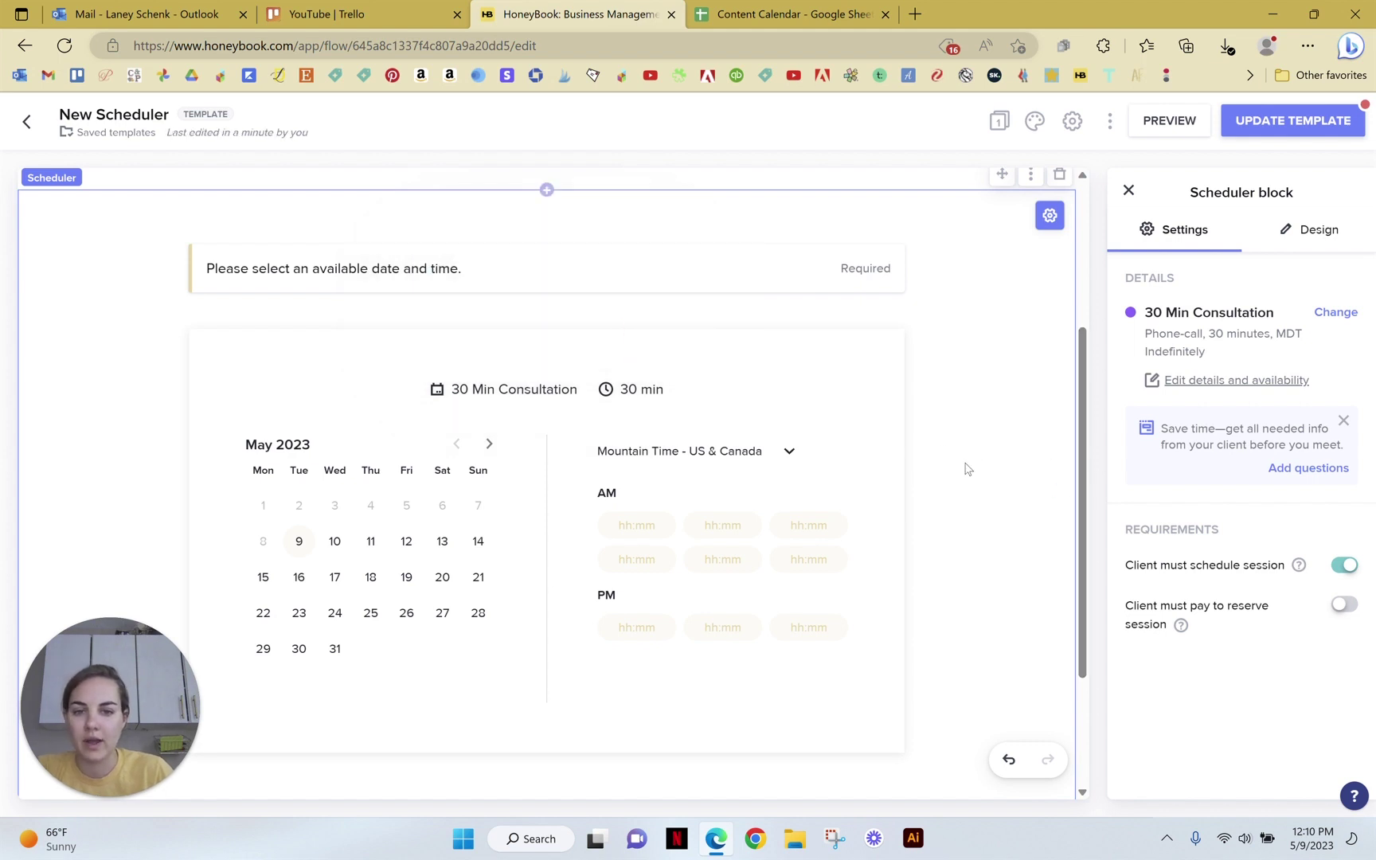
scroll(1000, 464, "down", 3)
scroll(991, 464, "up", 3)
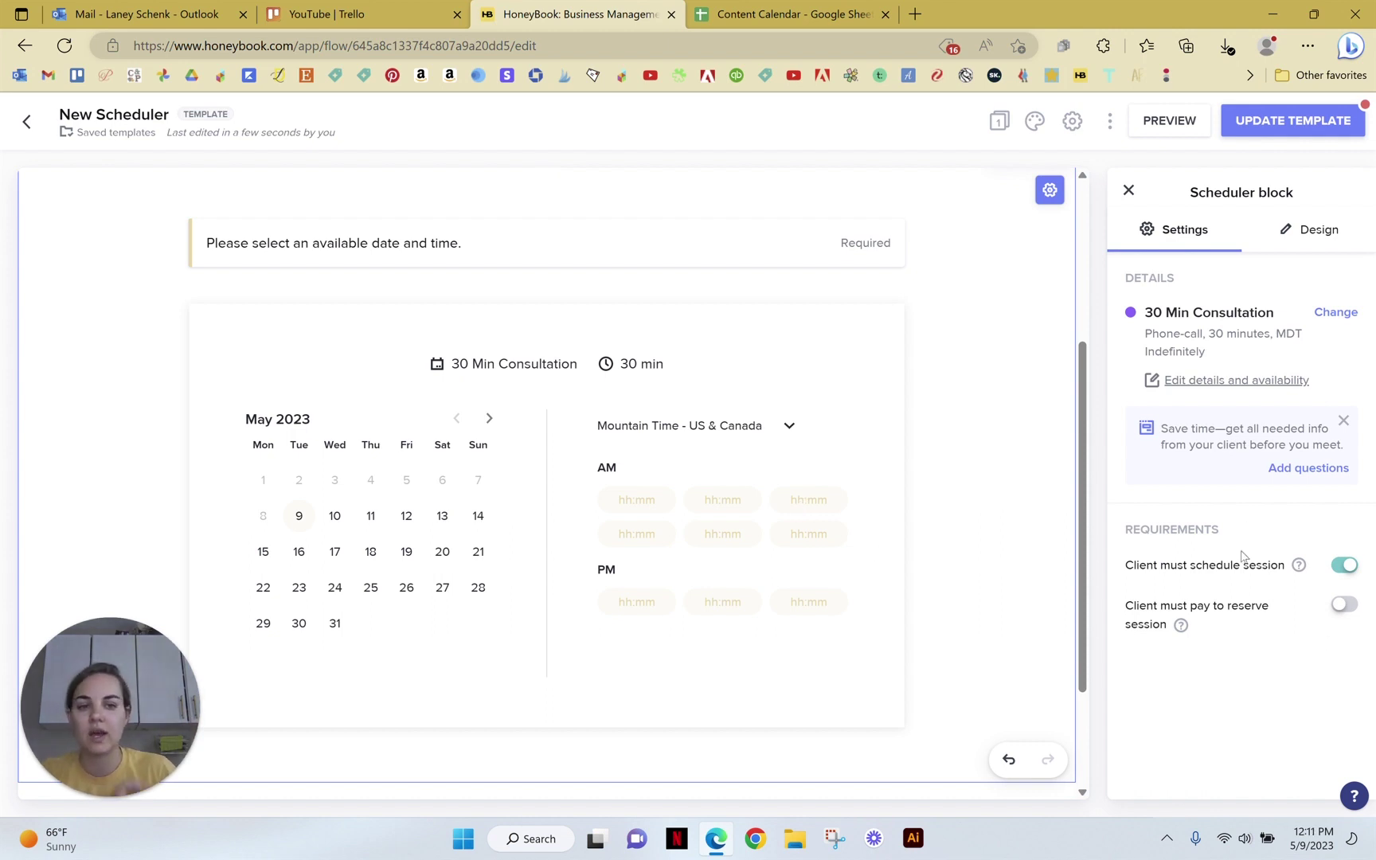
mouse_move(1300, 565)
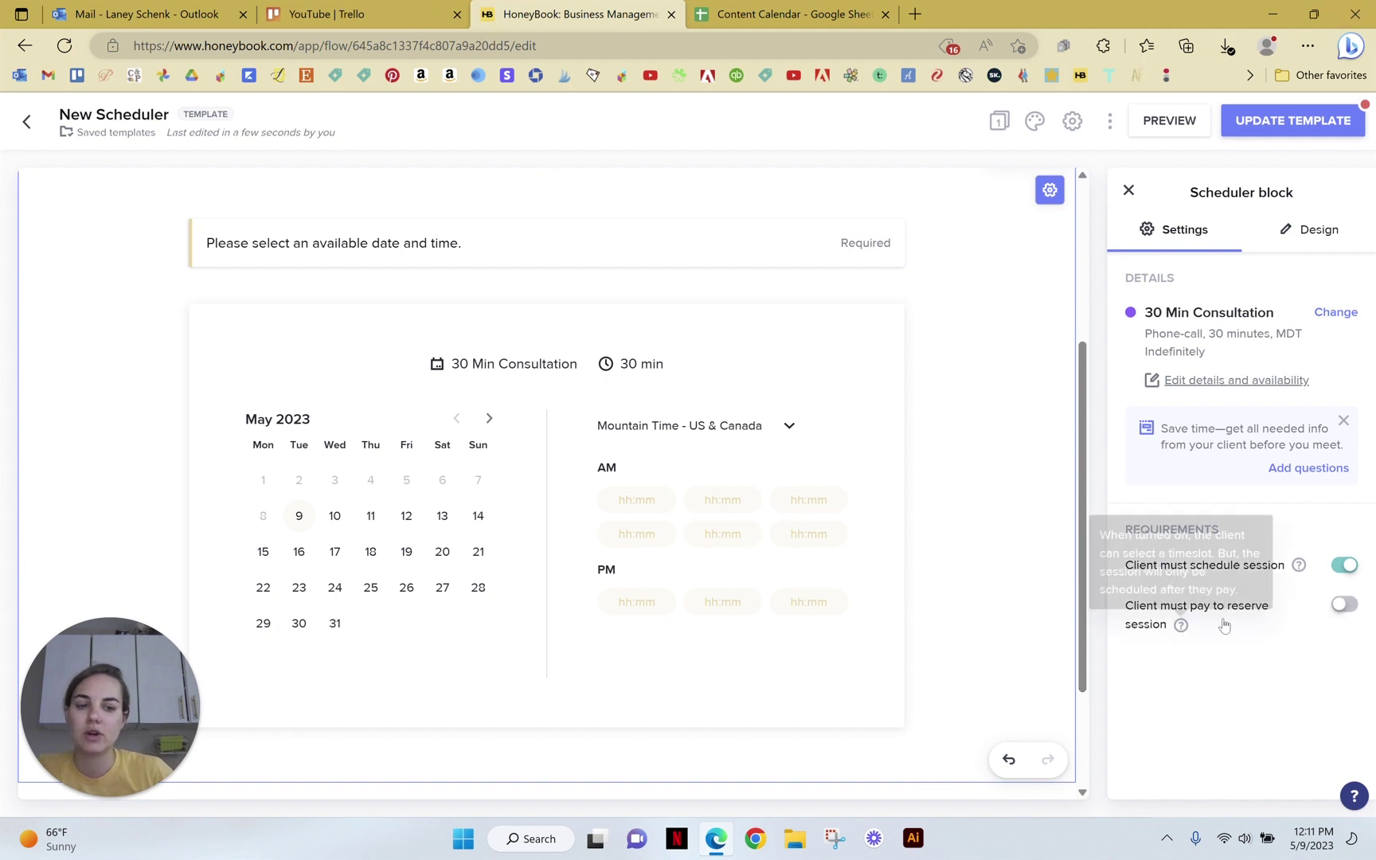
mouse_move(1180, 627)
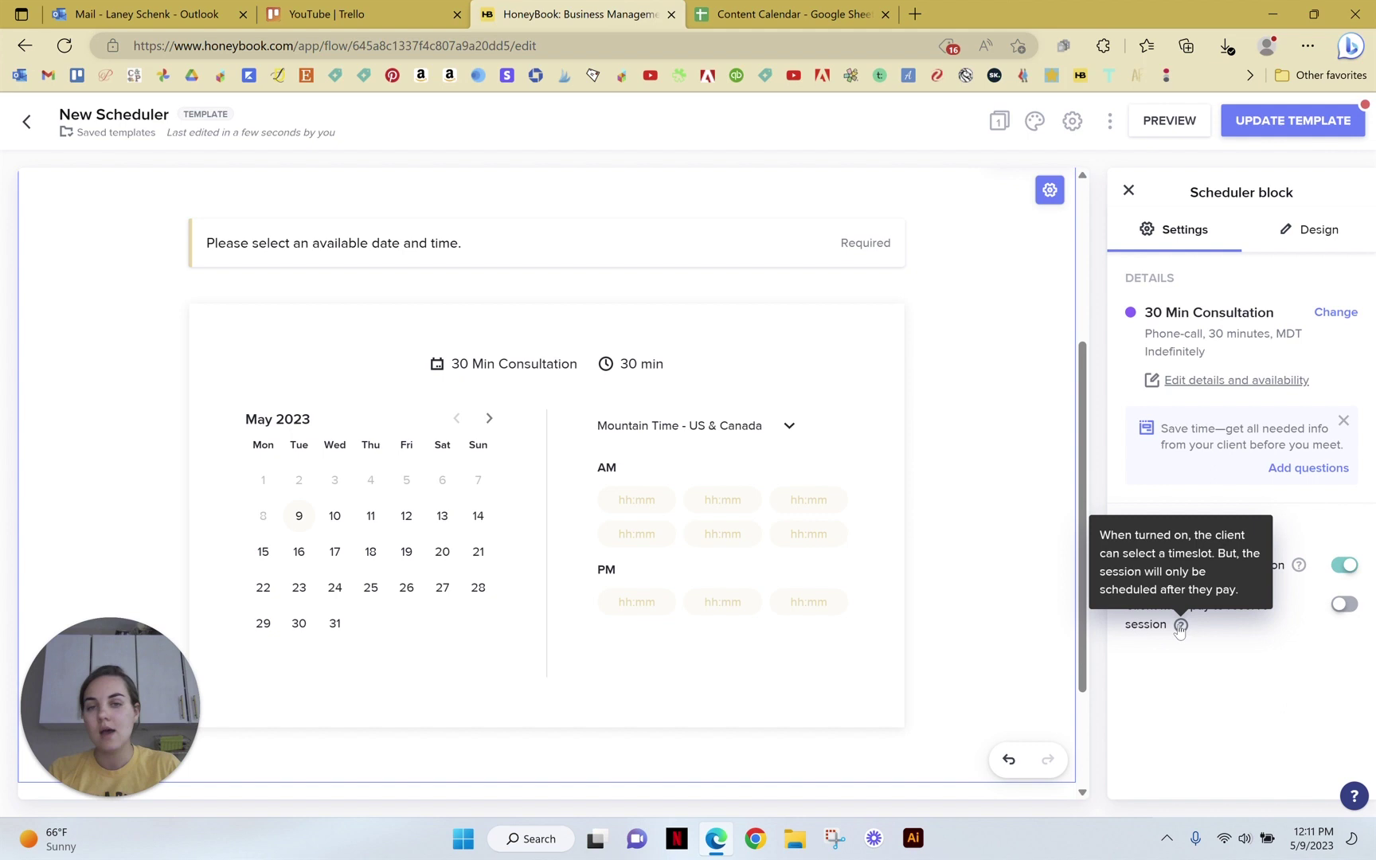
Step: Require clients to pay to reserve the session
left_click(1342, 605)
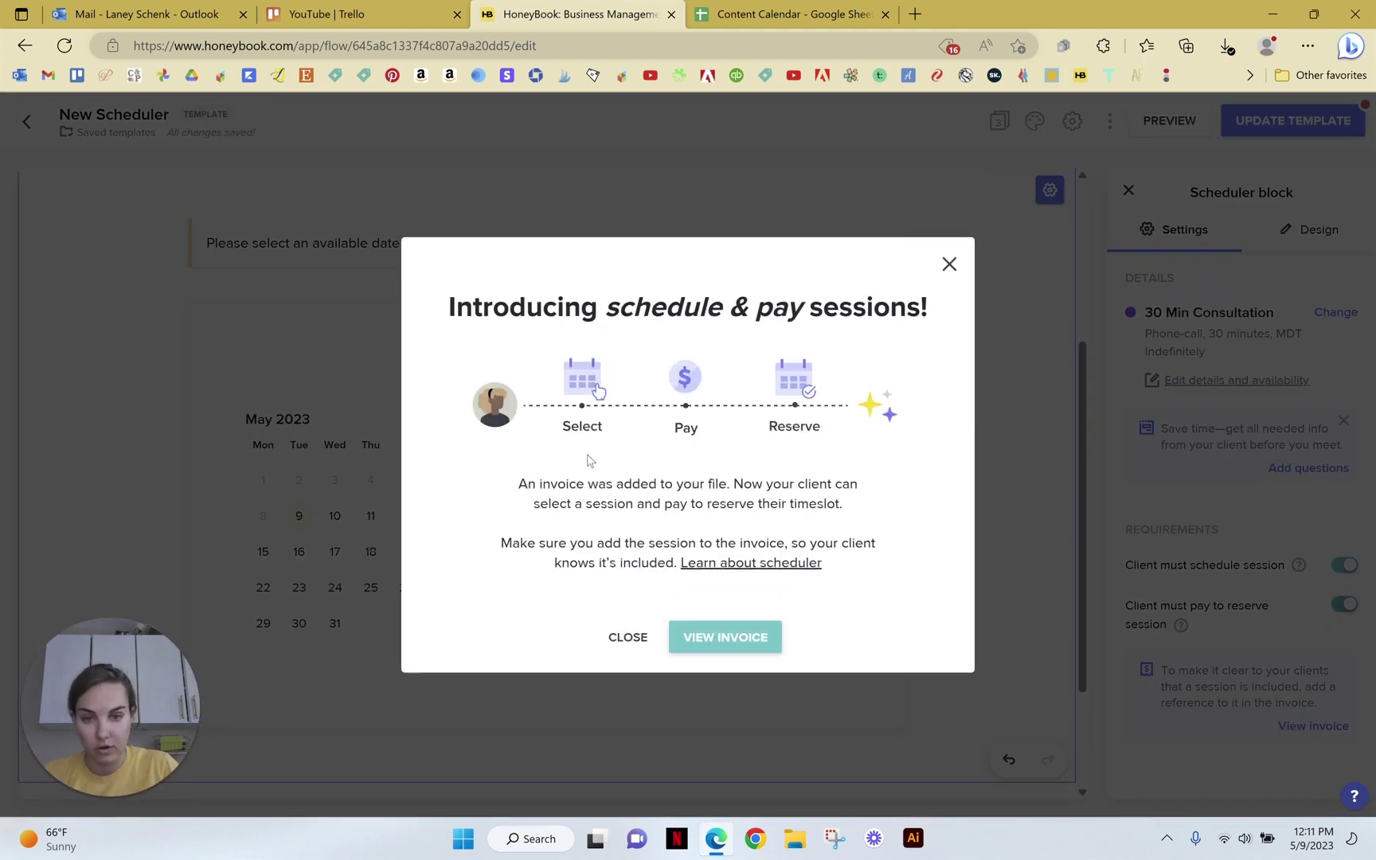
left_click_drag(528, 483, 861, 511)
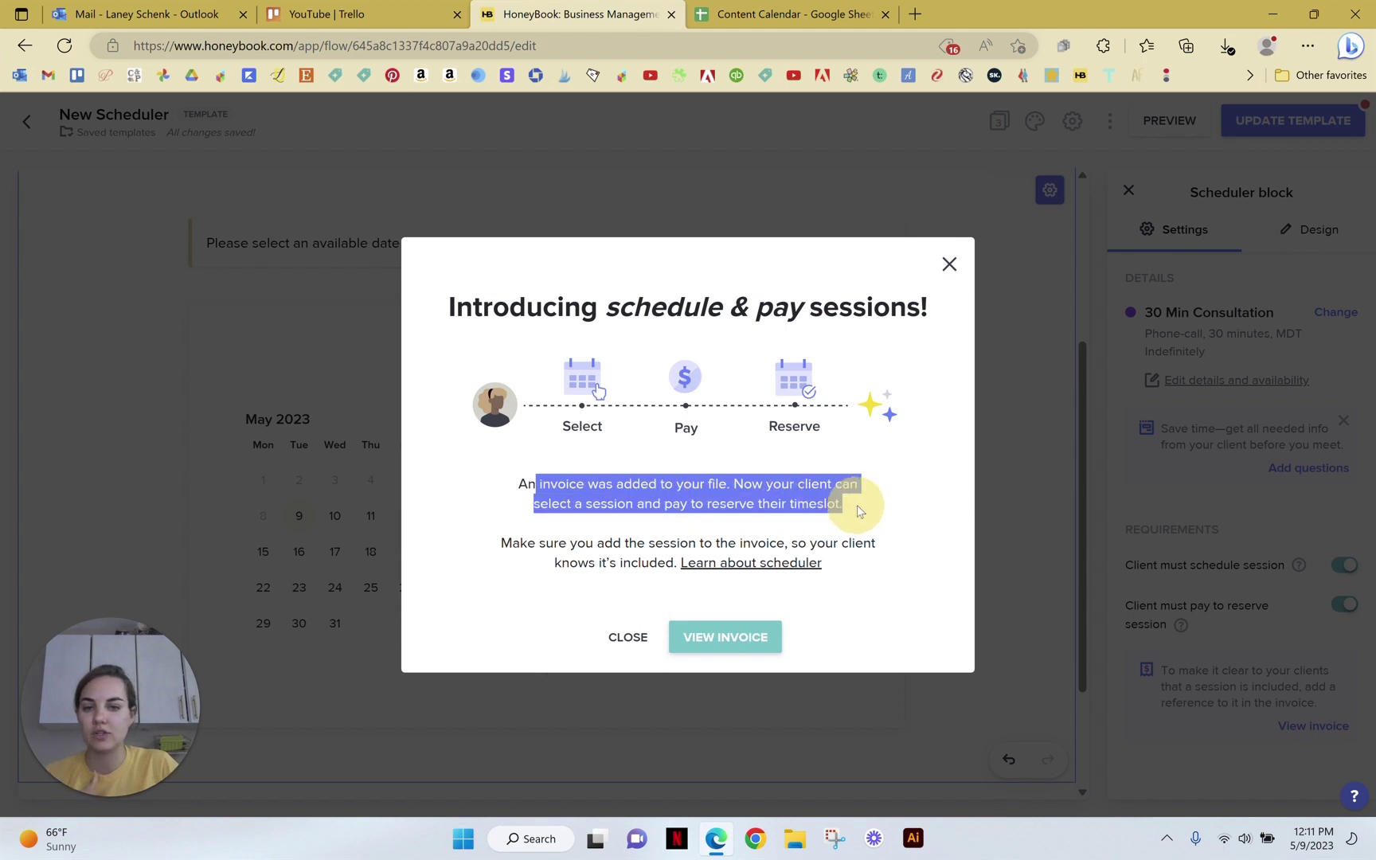
left_click(890, 551)
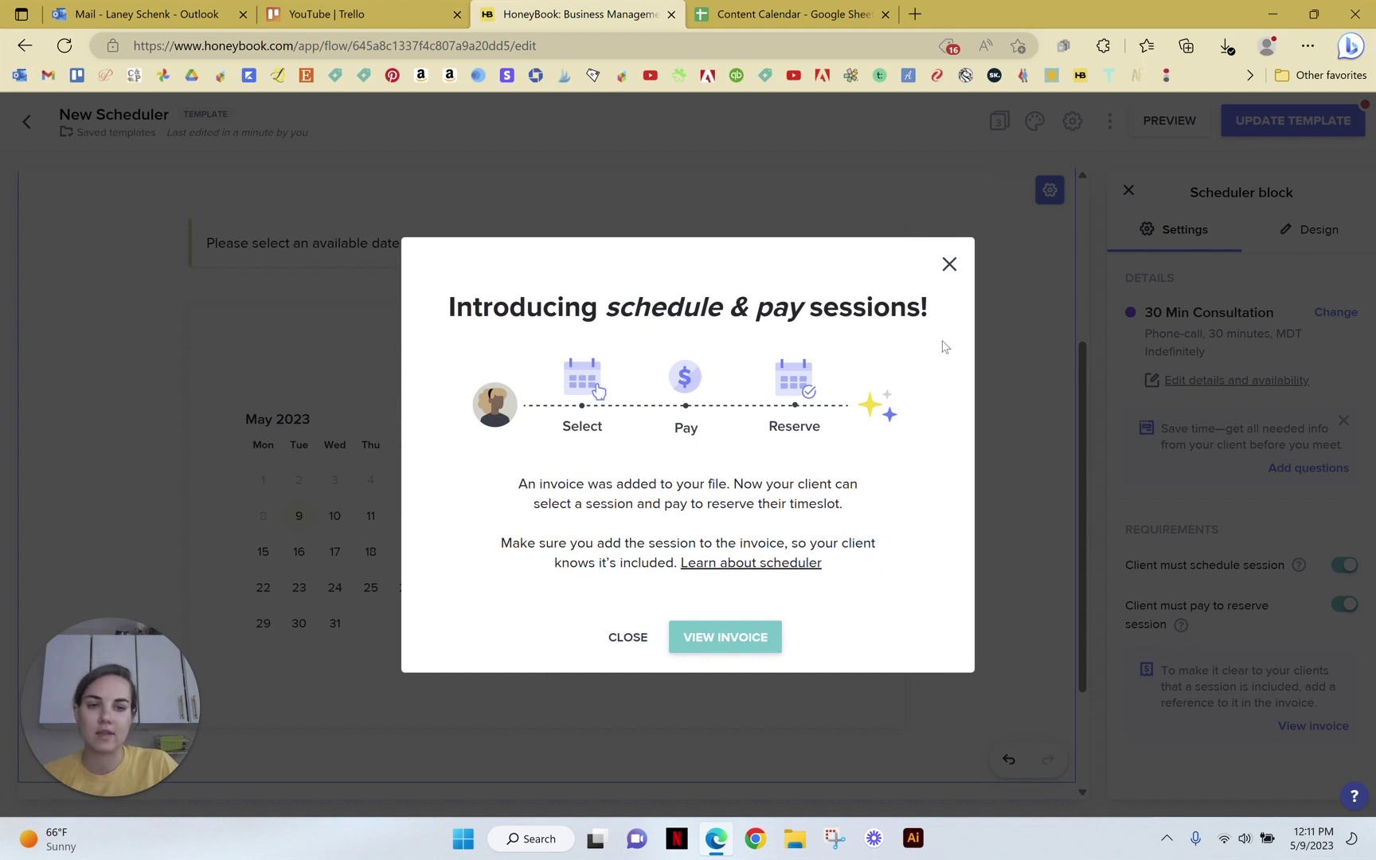
Step: Add a '30 Min Consult' service priced $60, quantity 1, to the invoice
left_click(746, 641)
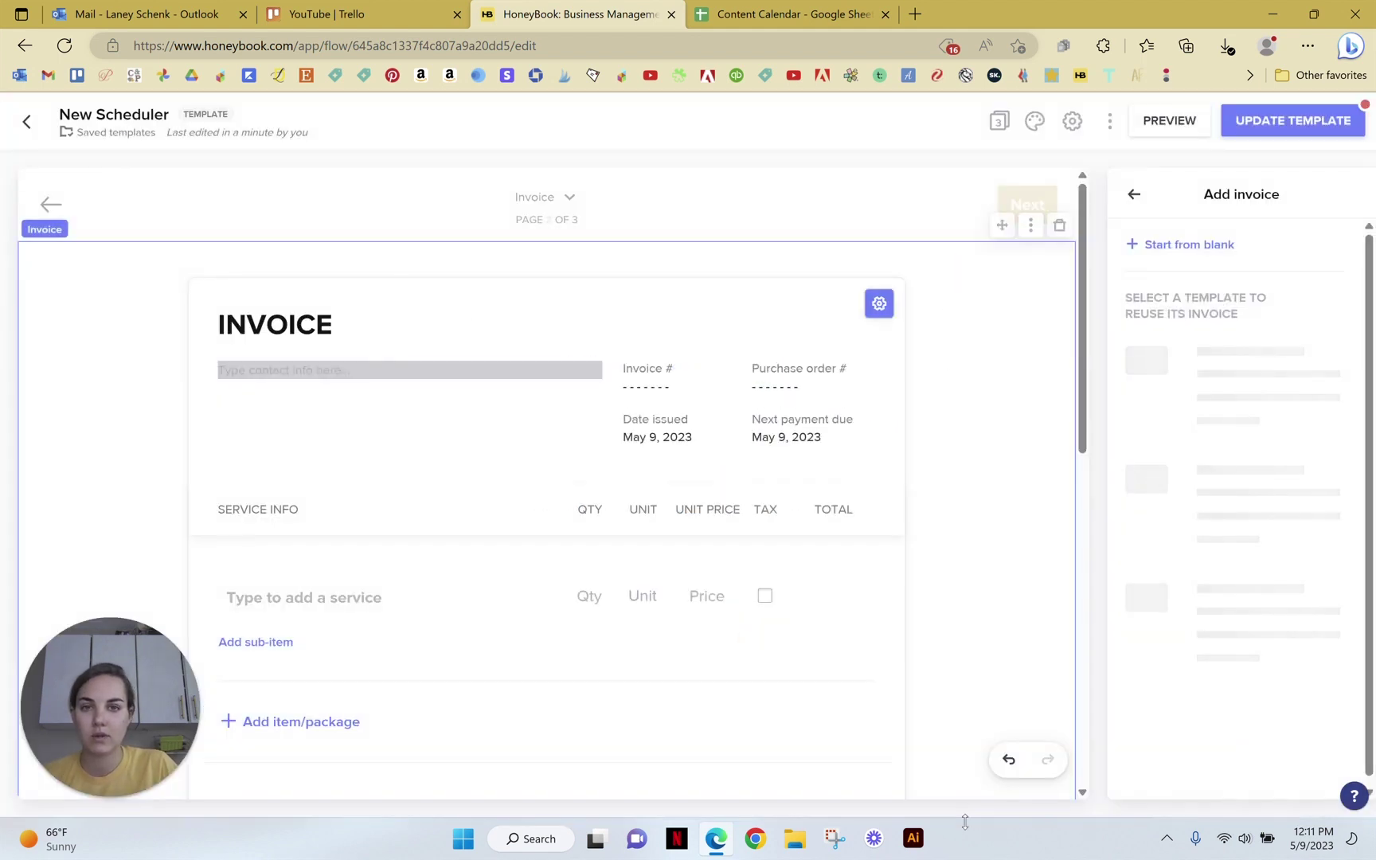
scroll(525, 483, "down", 2)
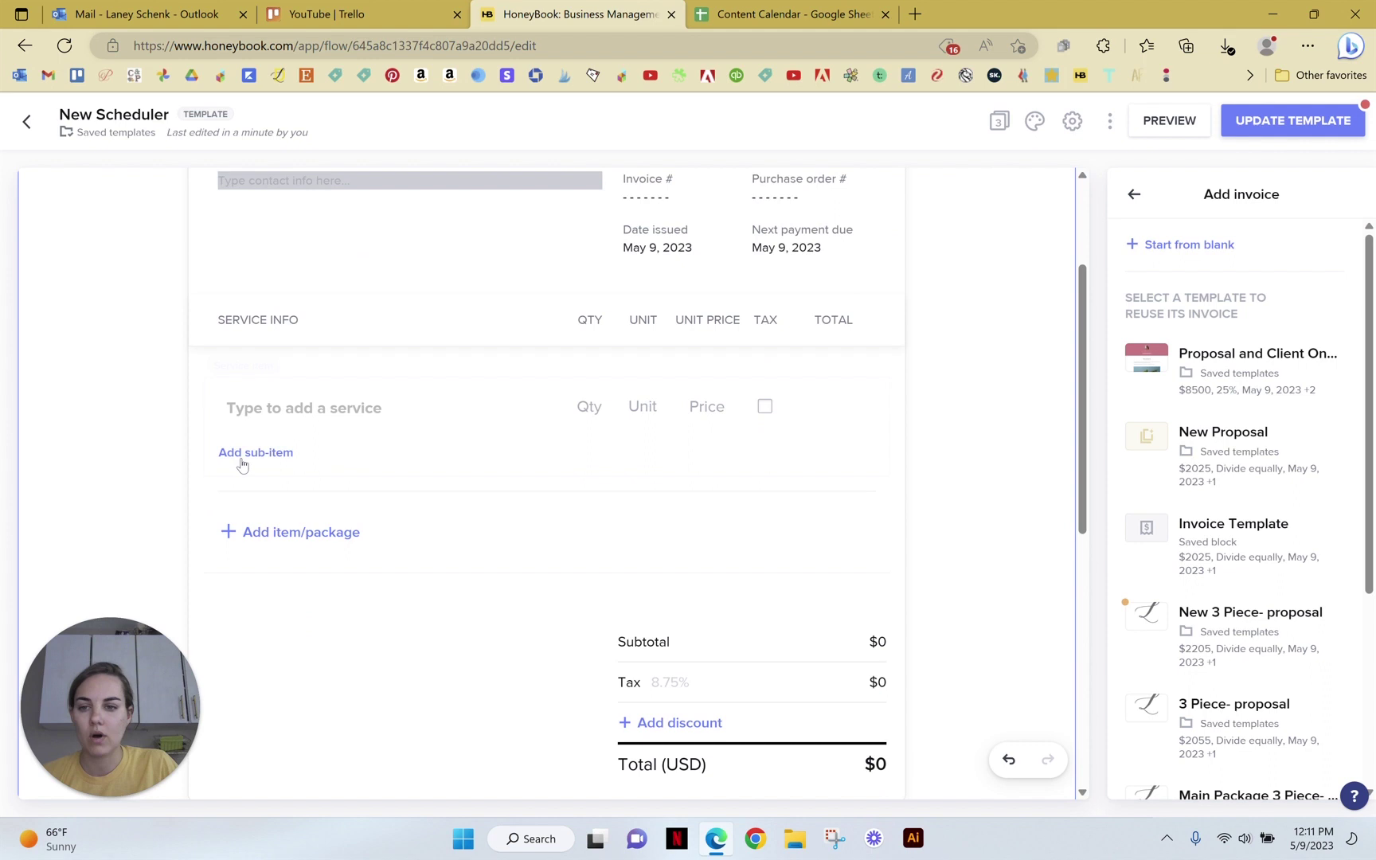
left_click(255, 459)
left_click(309, 420)
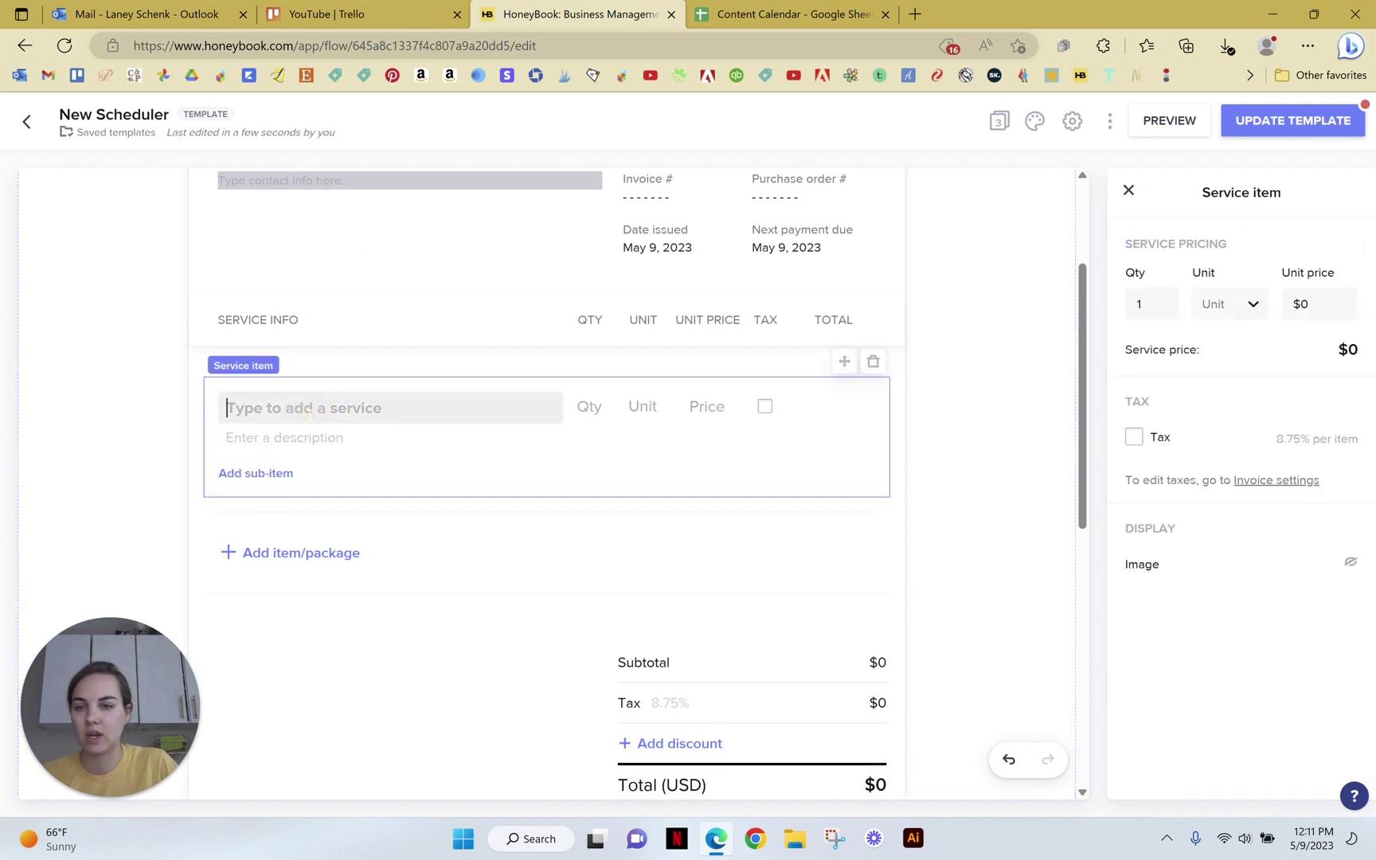
type("30 Min Con")
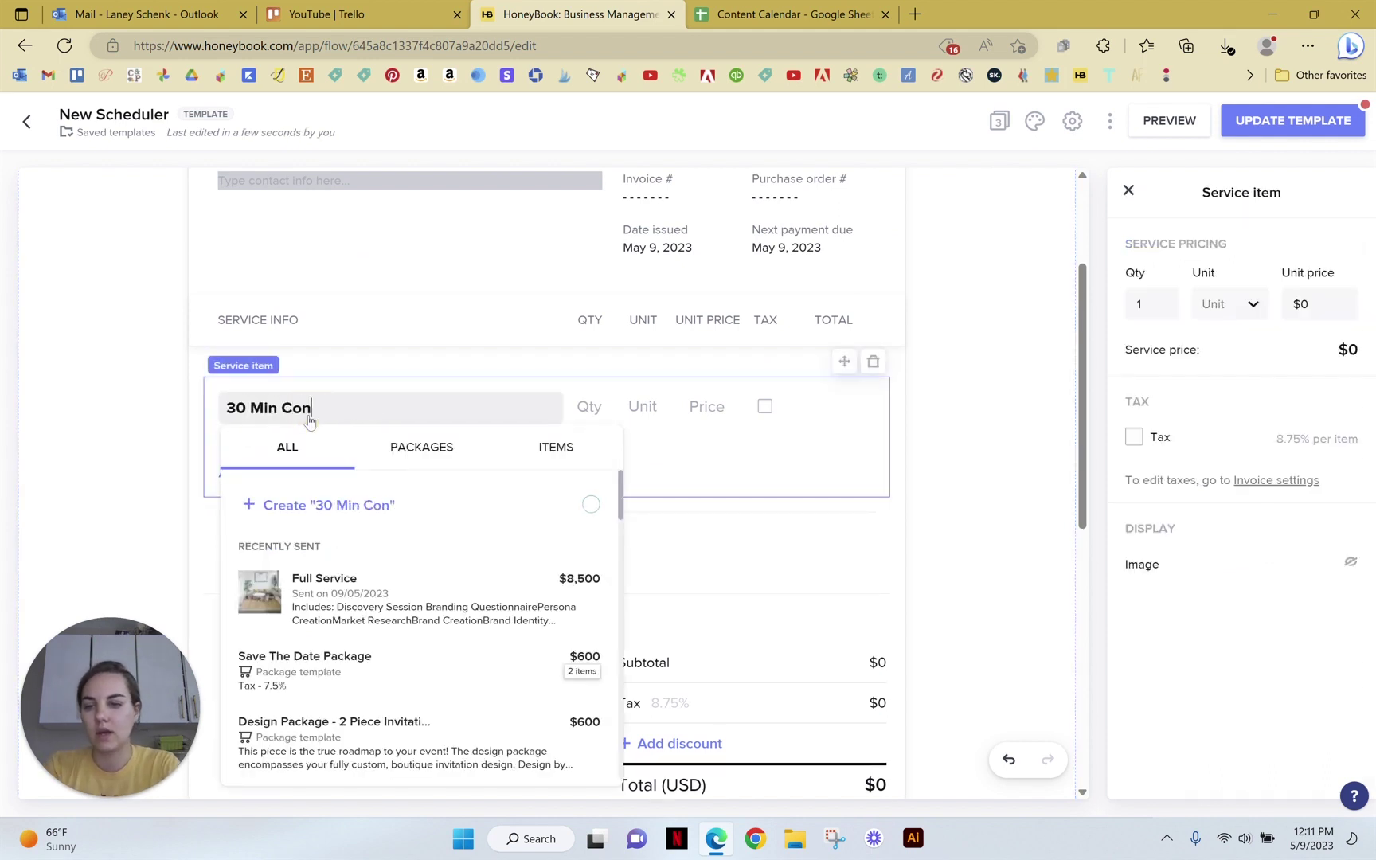
type("sult")
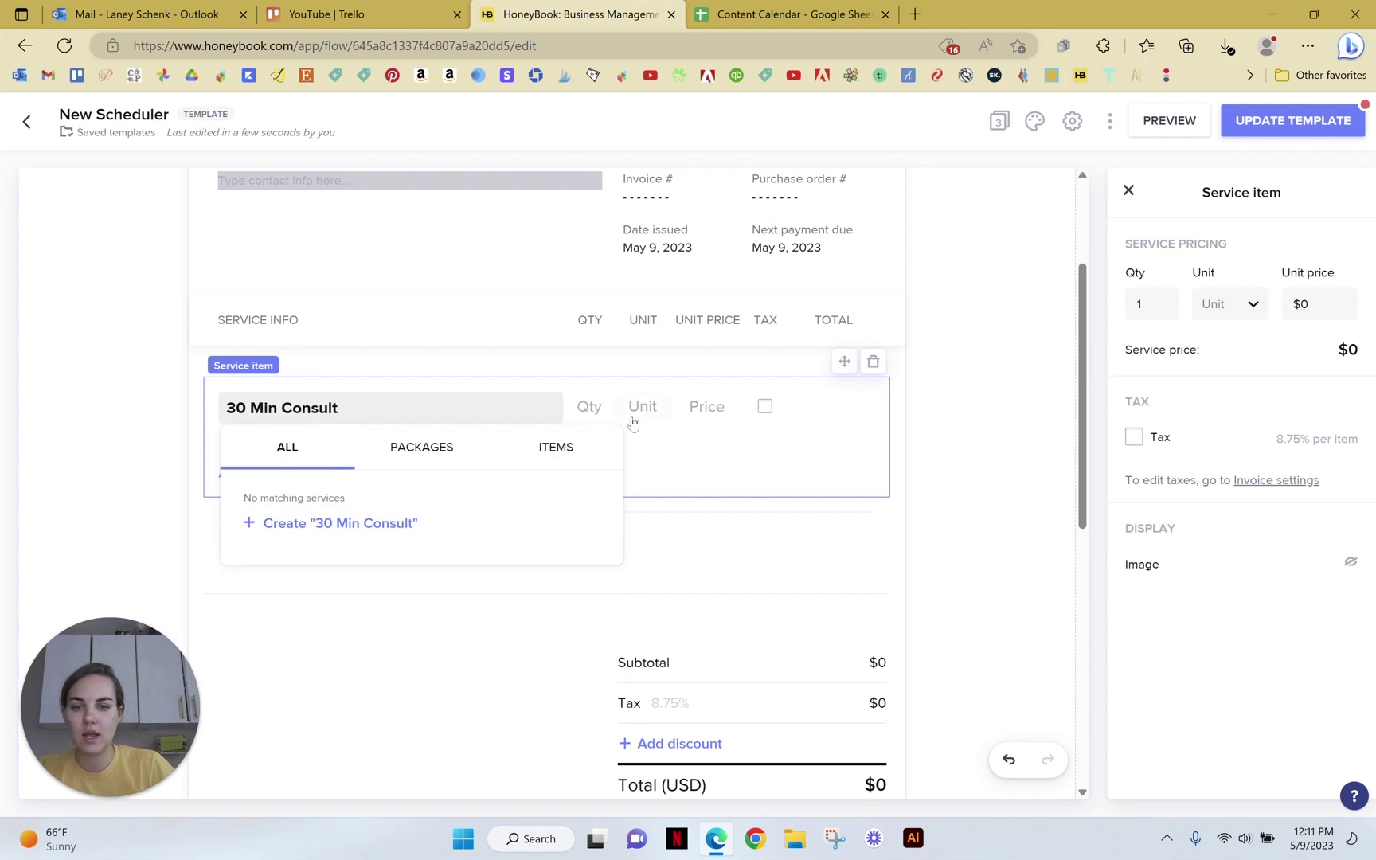
left_click(651, 407)
left_click(707, 406)
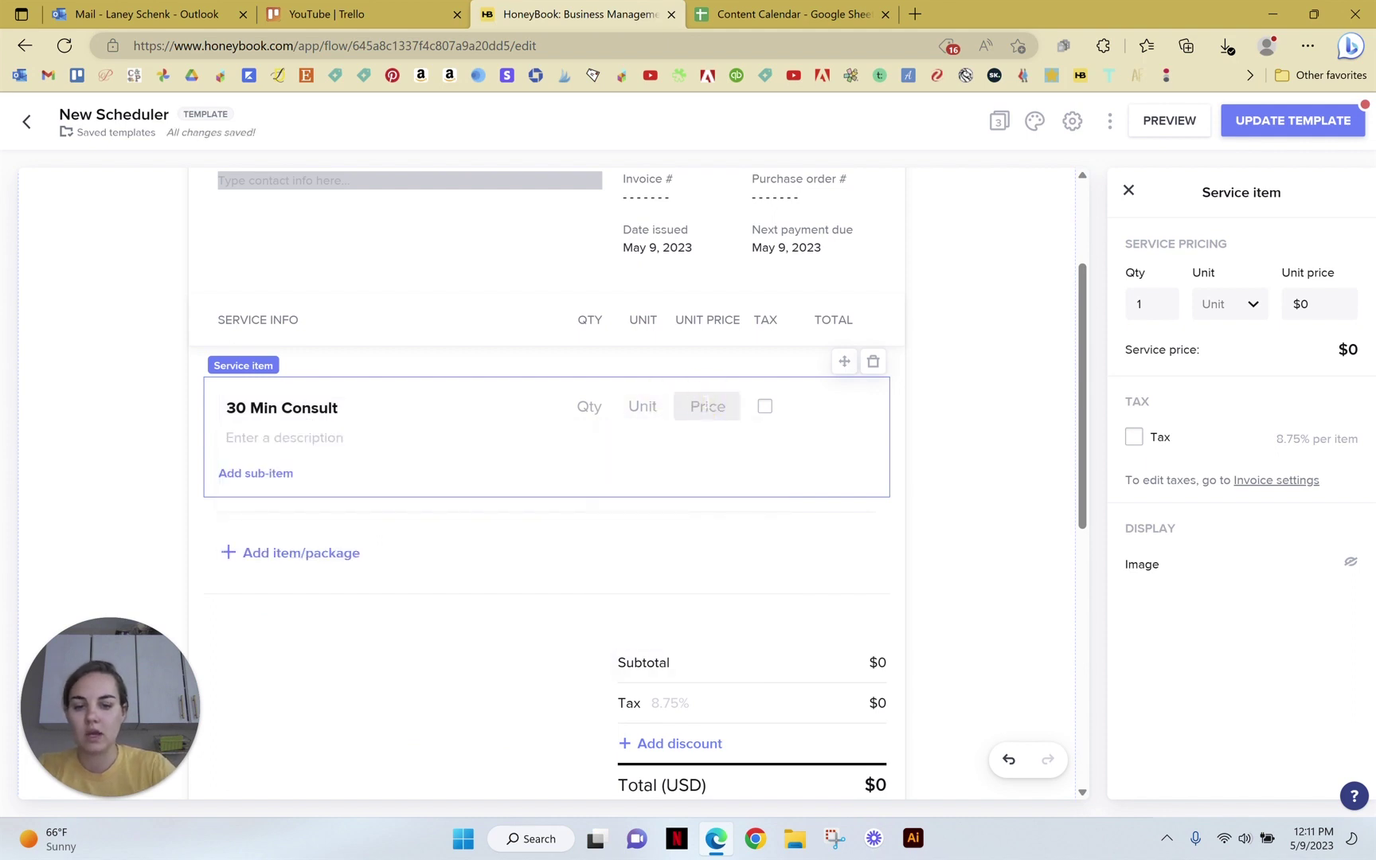
type("60")
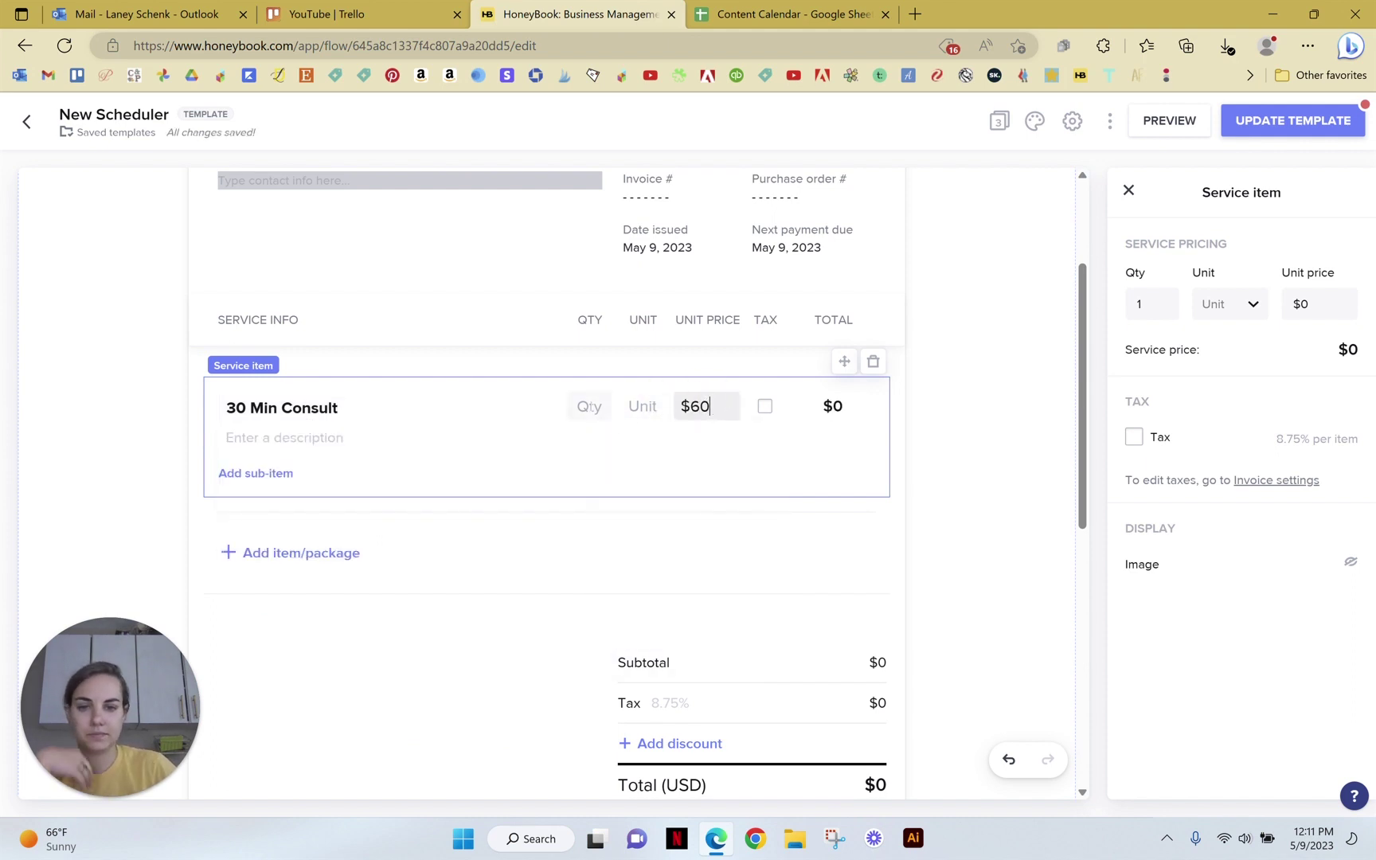
left_click(589, 406)
Step: Confirm the service line with quantity 1 and its price
type("1")
left_click(981, 506)
scroll(927, 544, "down", 5)
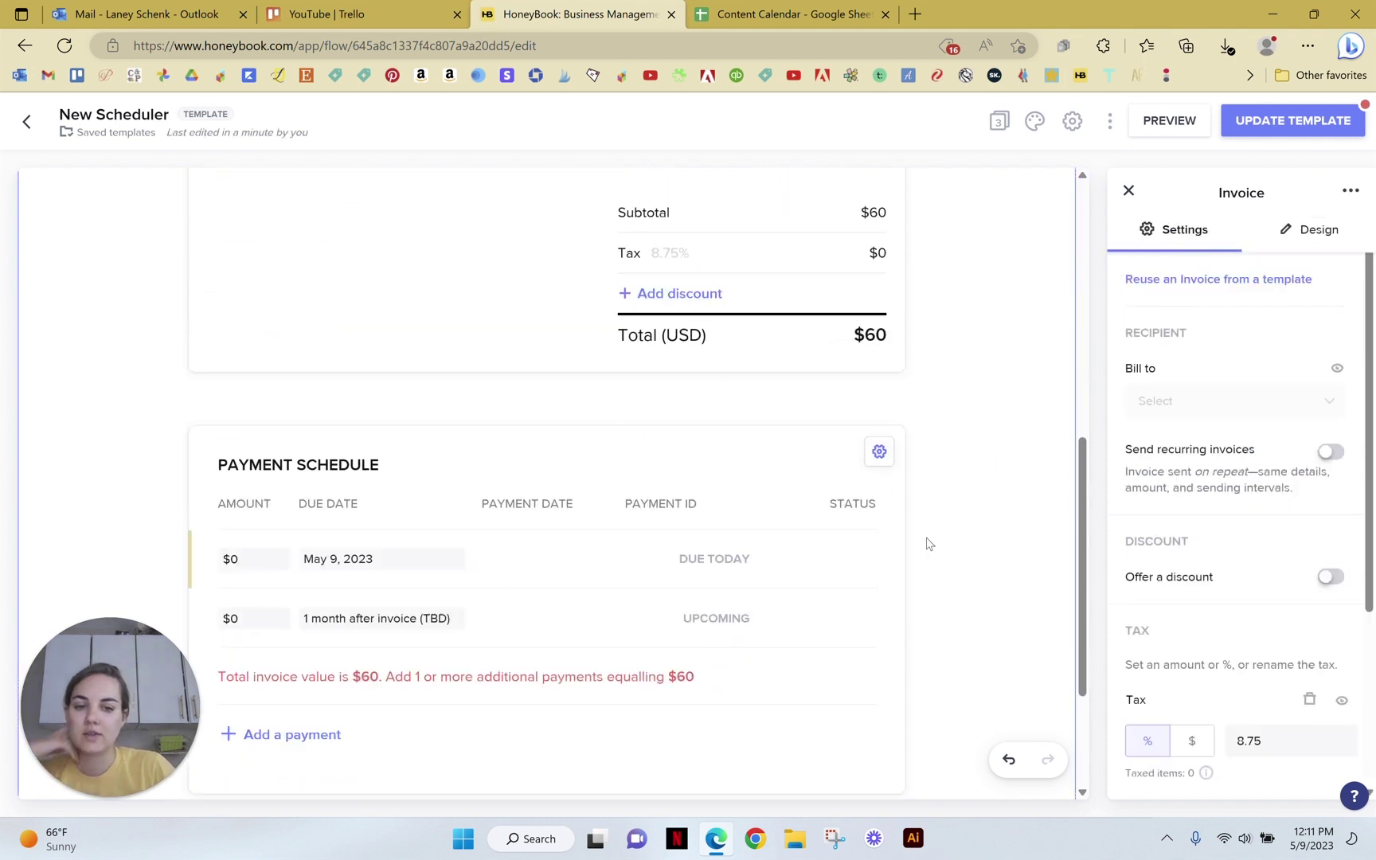
scroll(928, 544, "down", 2)
scroll(928, 544, "up", 9)
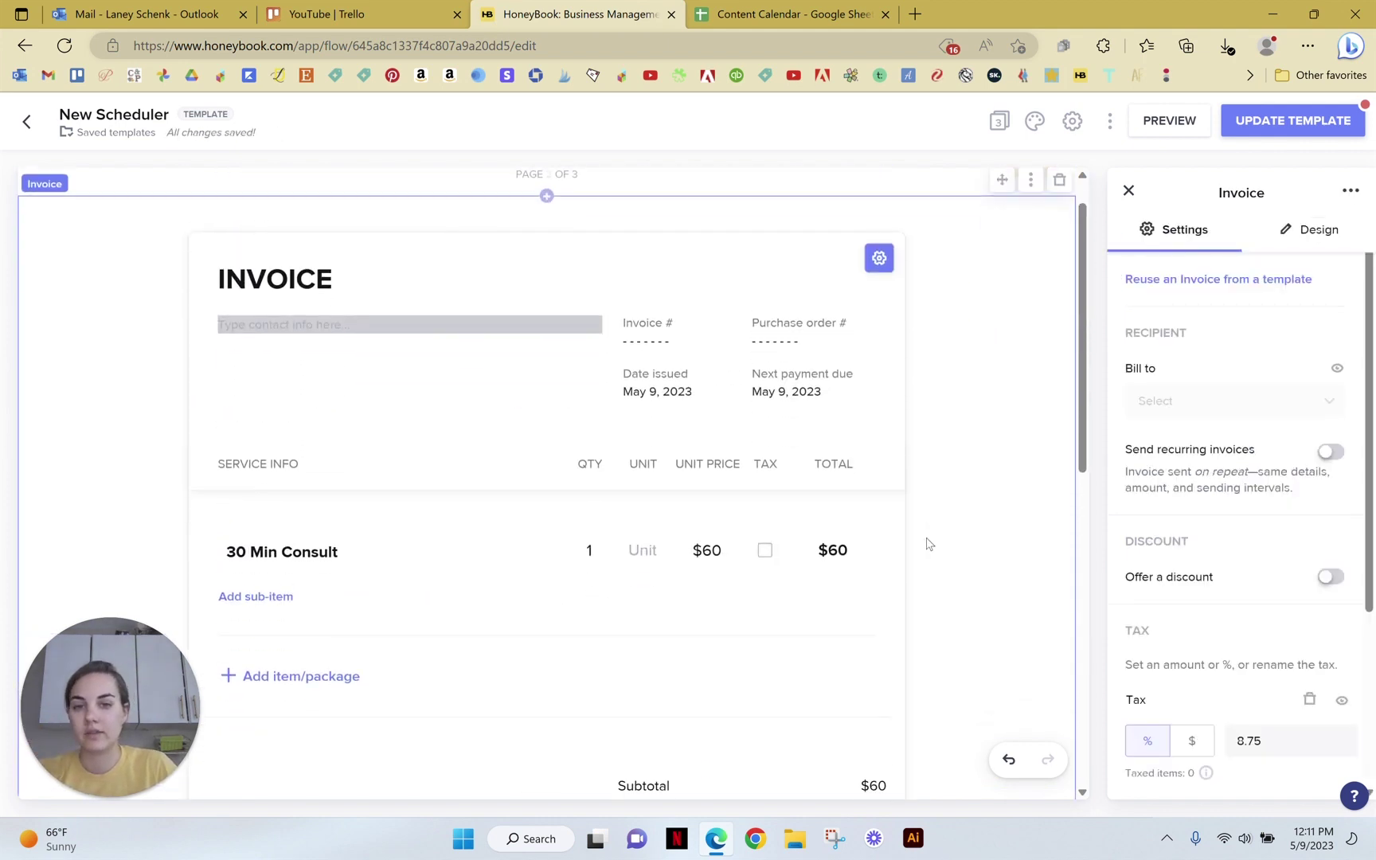
scroll(927, 544, "down", 7)
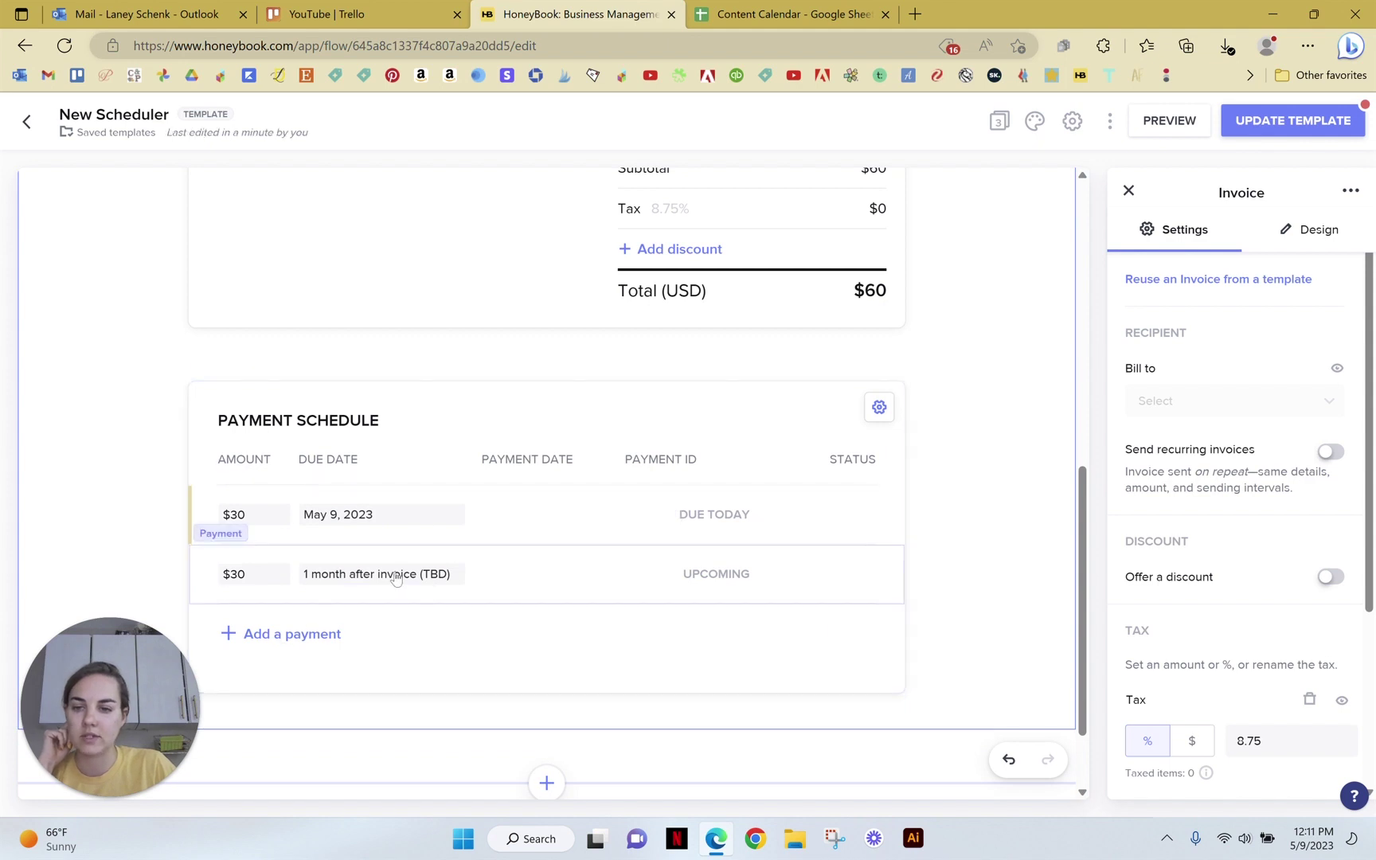
Step: Make the first payment 100 percent and delete the second $30 installment
left_click(876, 408)
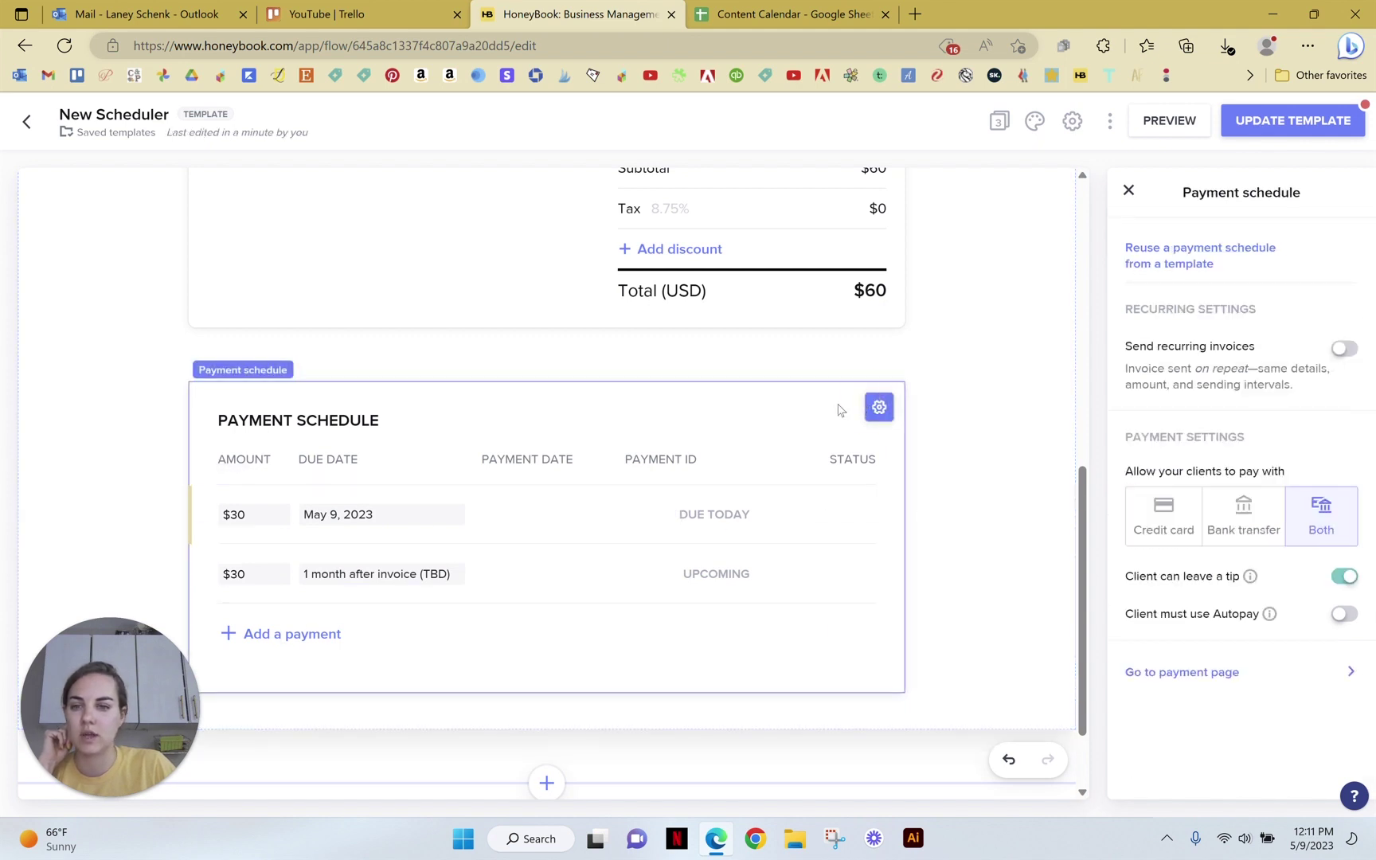
left_click(267, 521)
left_click(264, 520)
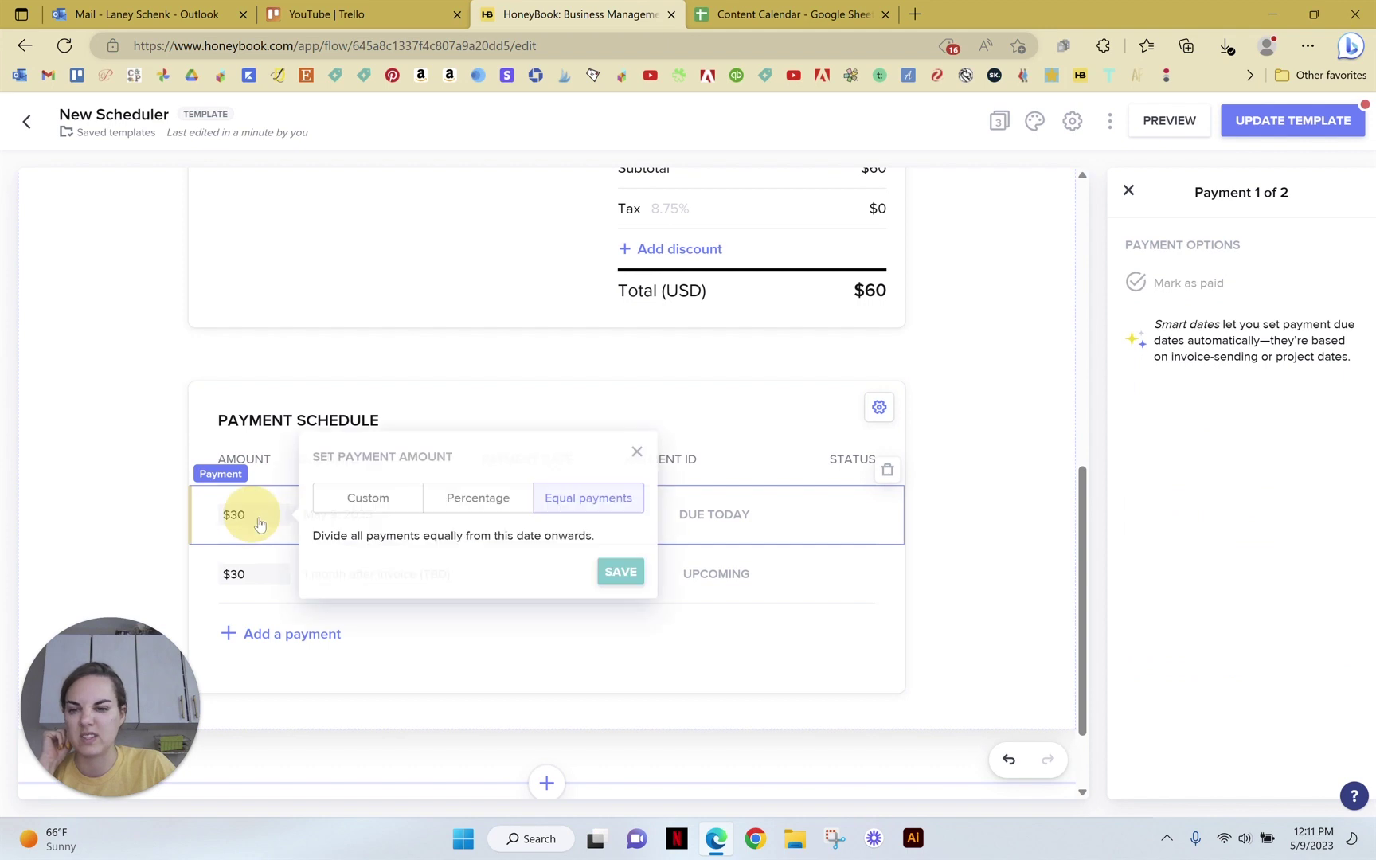
left_click(477, 500)
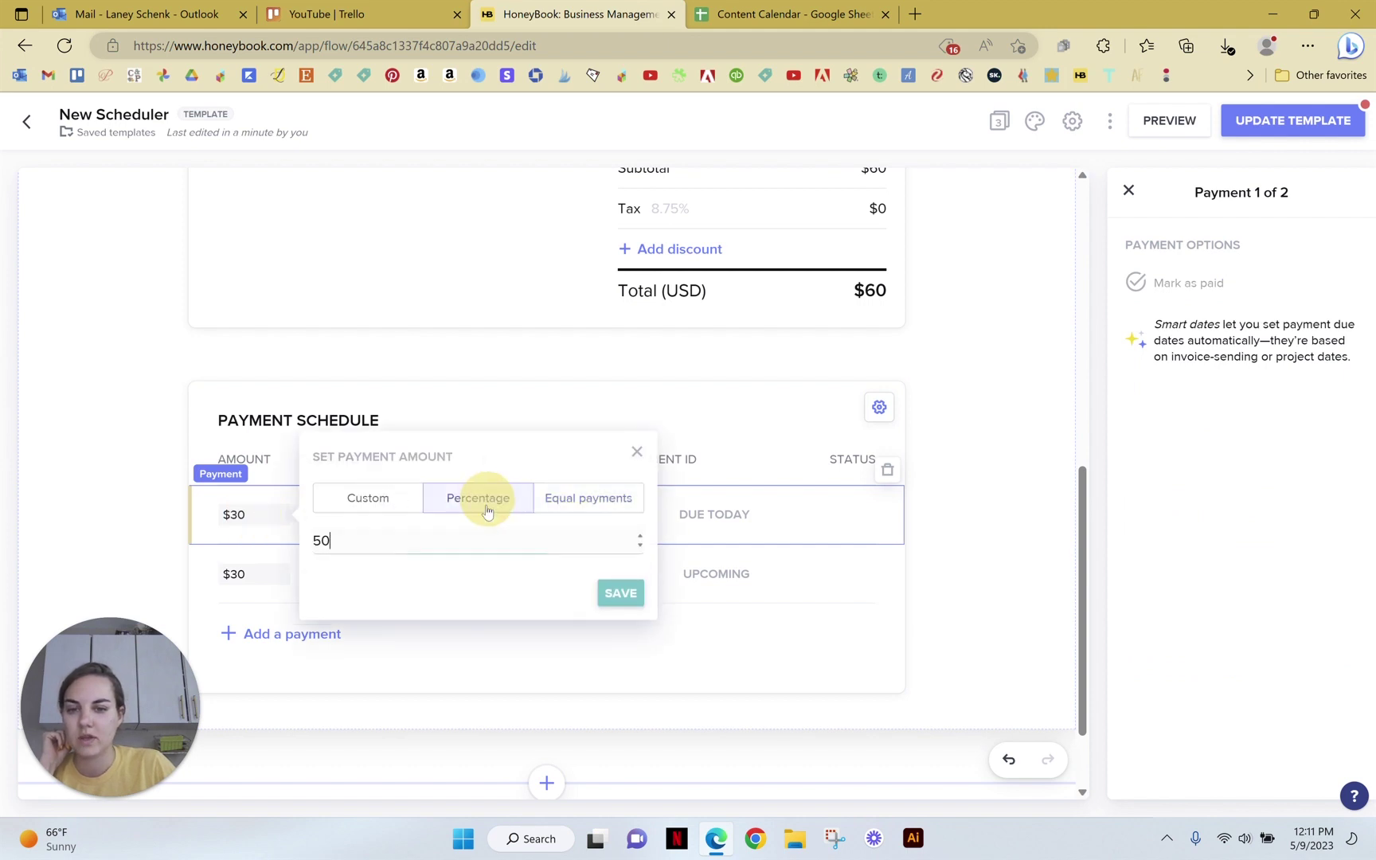
key("BackSpace")
type("100")
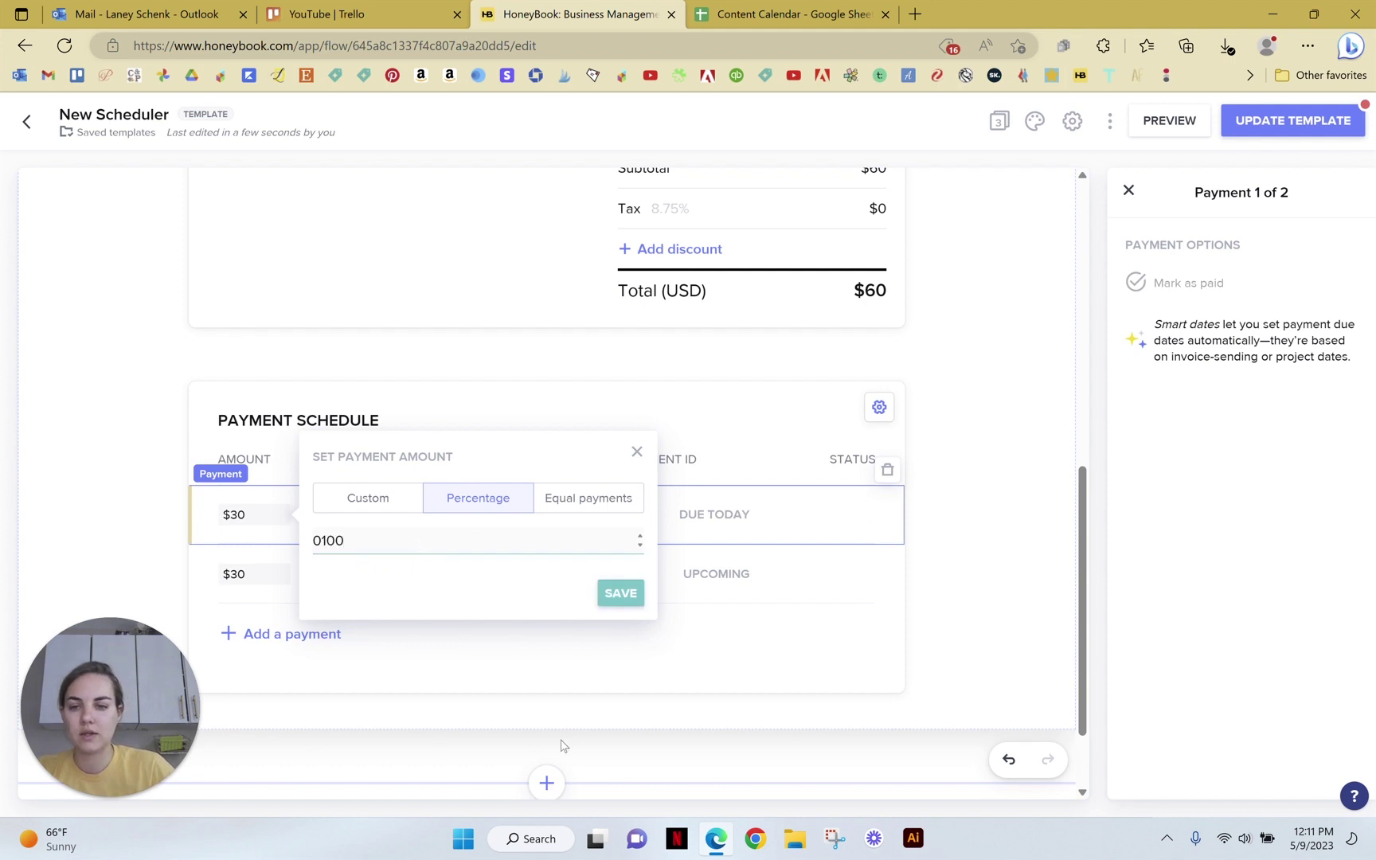
left_click(618, 595)
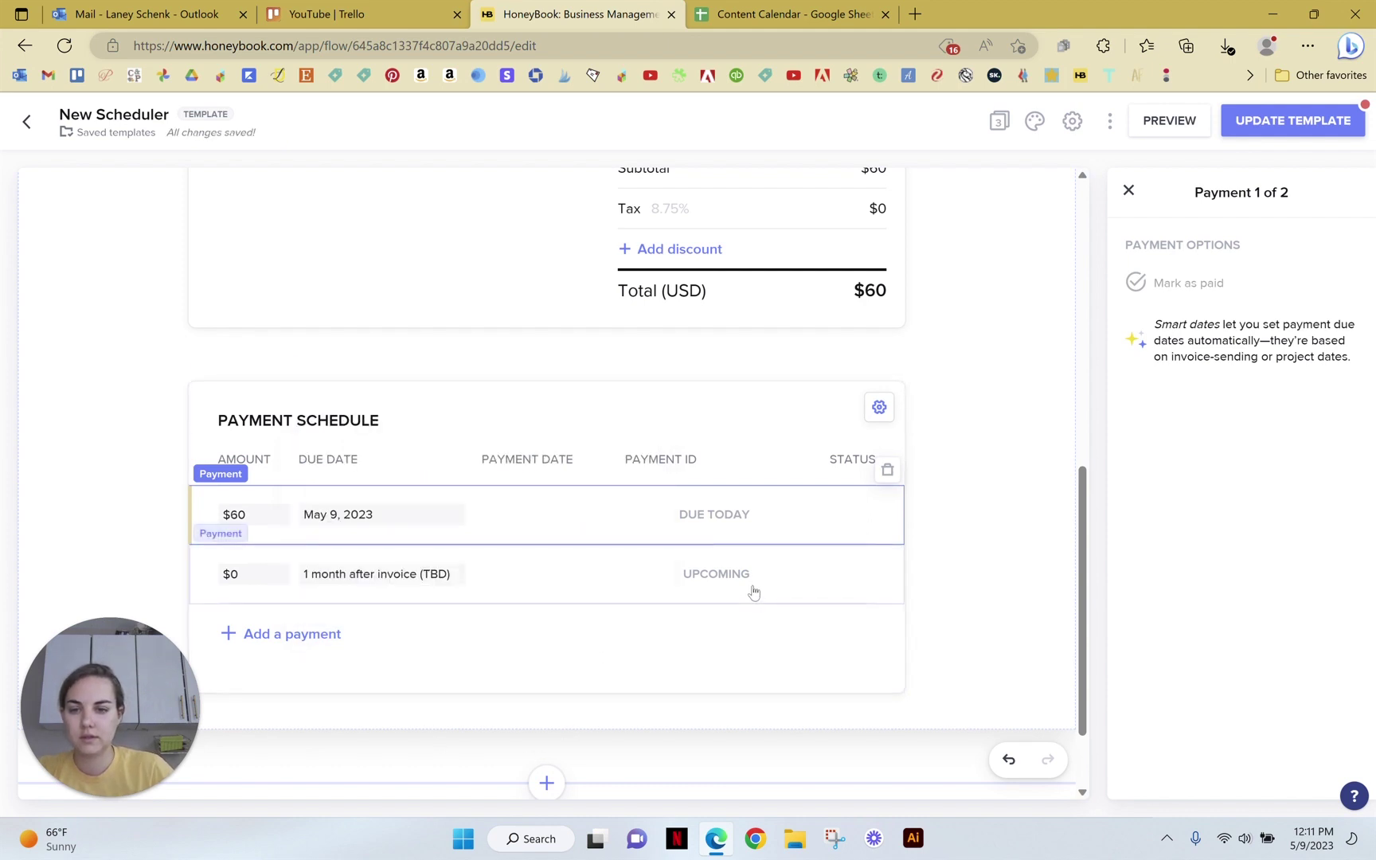
left_click(717, 573)
left_click(883, 529)
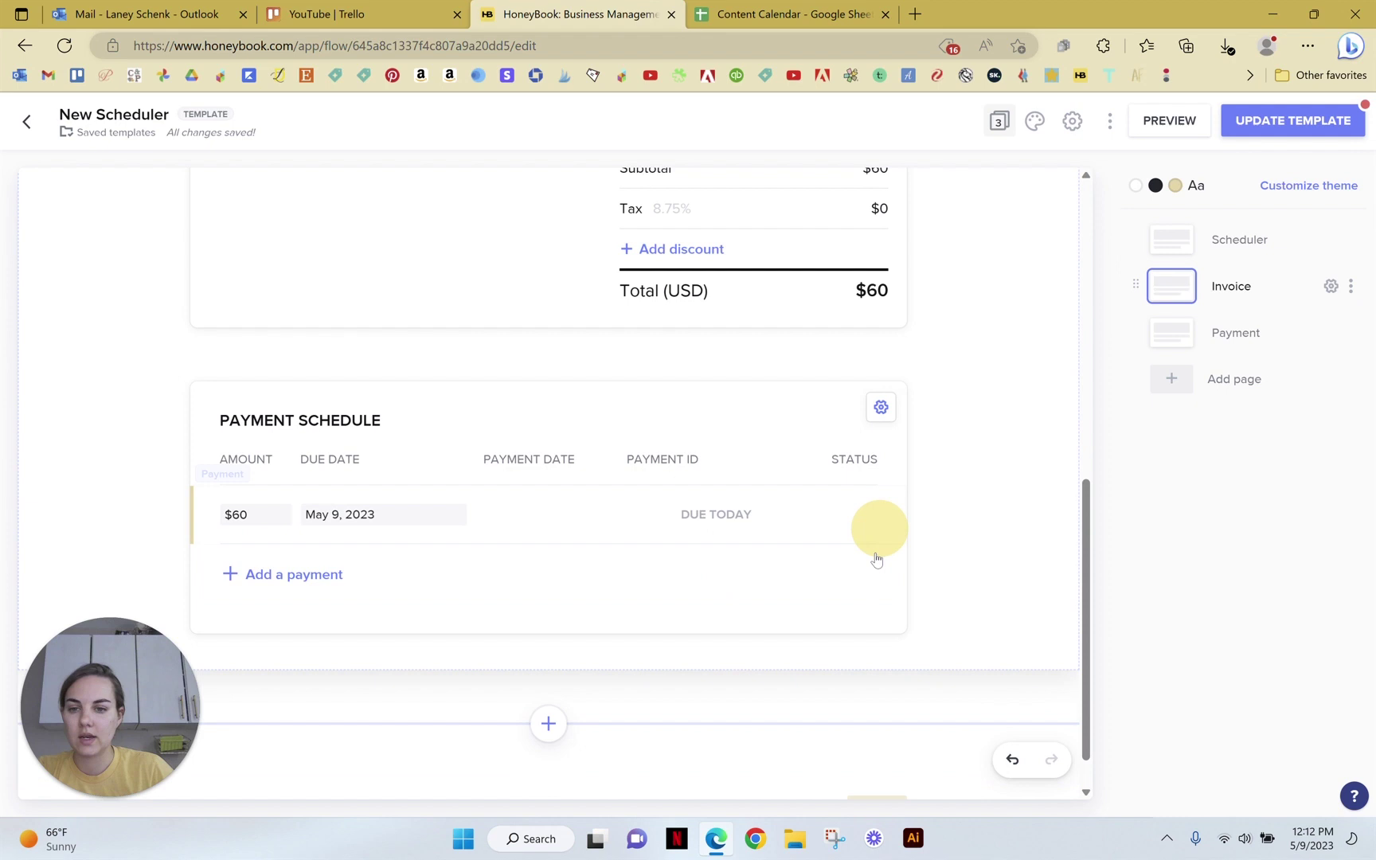
scroll(734, 544, "up", 3)
scroll(734, 544, "up", 5)
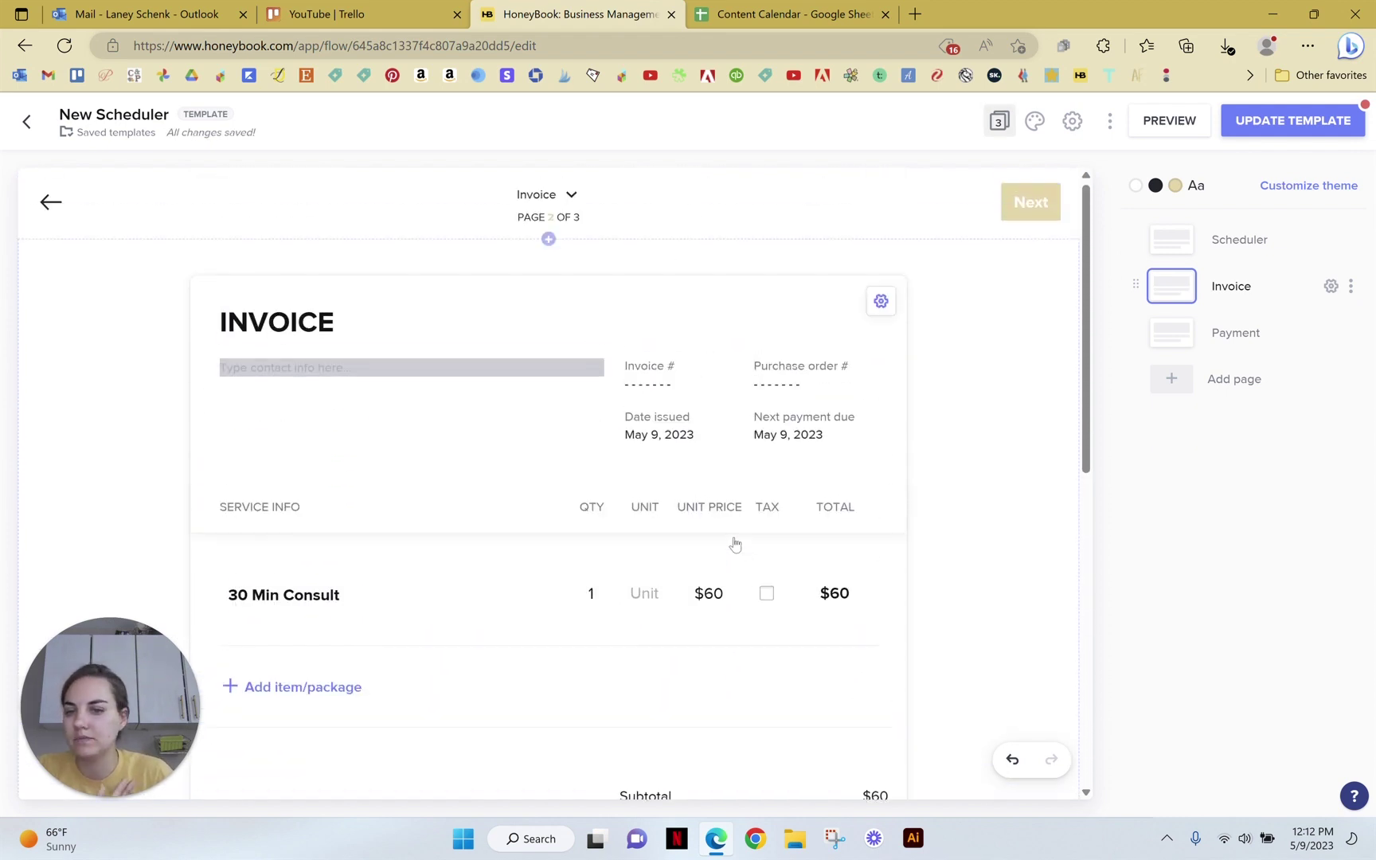
Step: Browse the template's Scheduler, Invoice and Payment pages
left_click(564, 197)
left_click(568, 232)
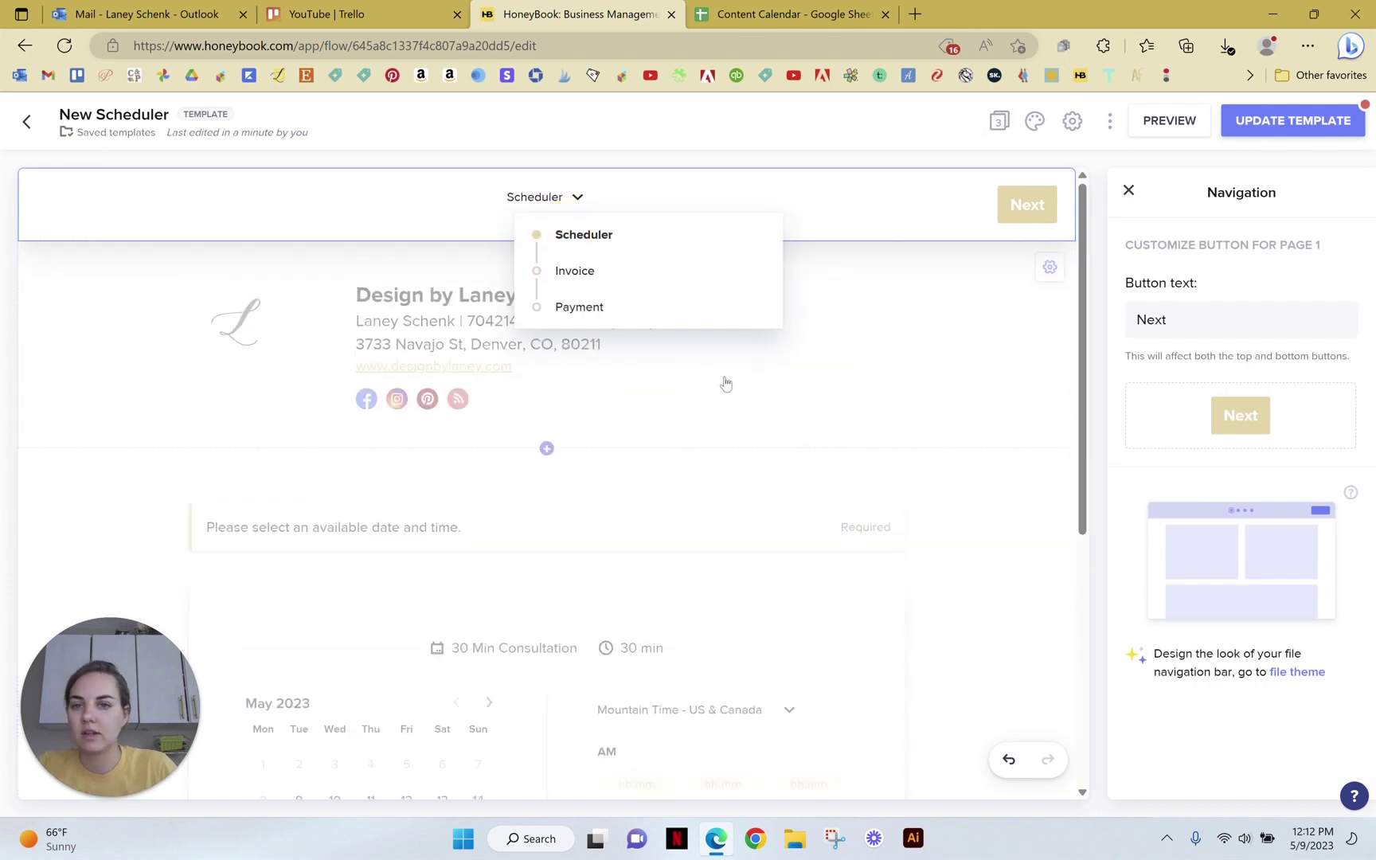
left_click(568, 273)
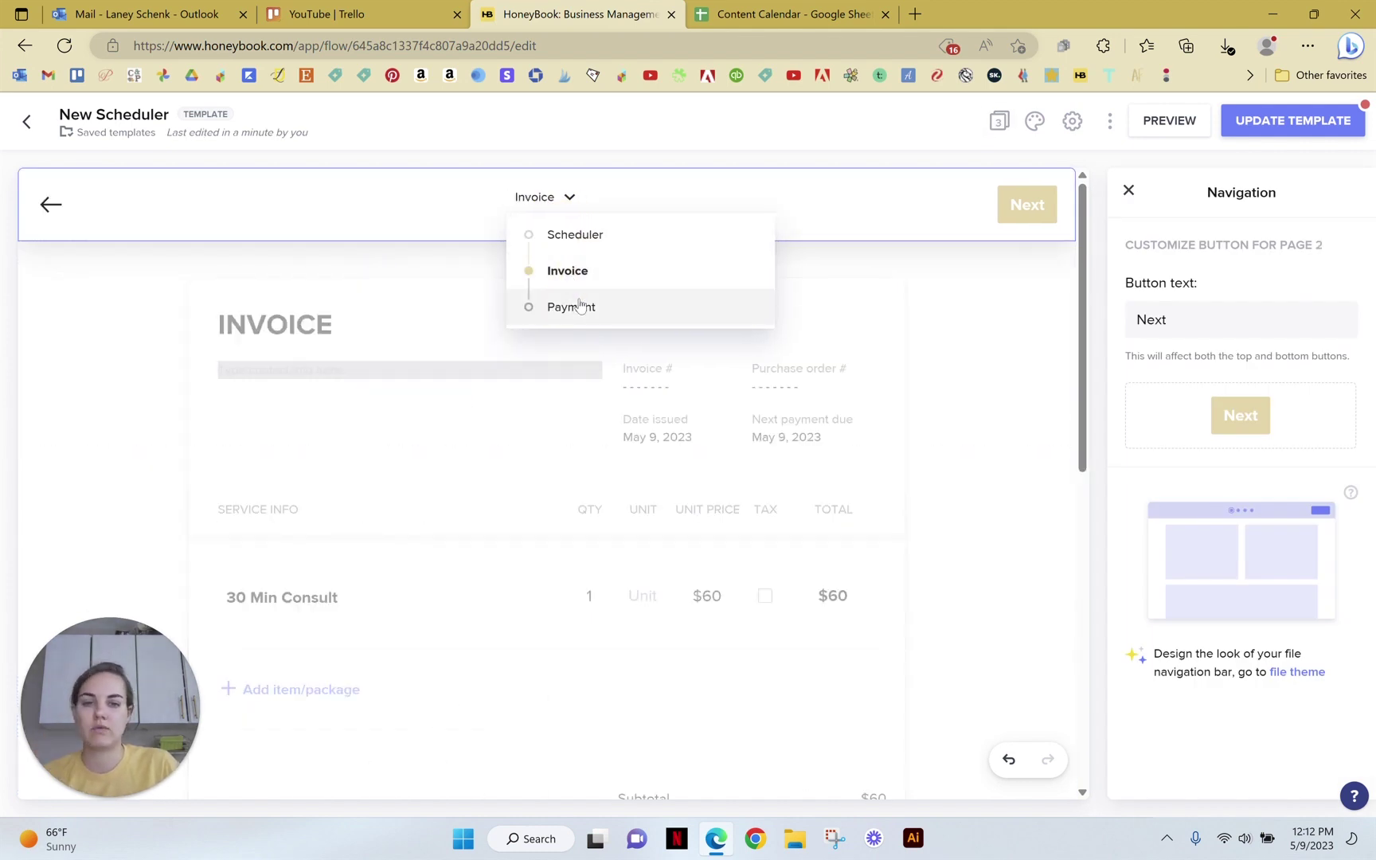
left_click(574, 307)
scroll(944, 508, "down", 2)
scroll(943, 508, "down", 6)
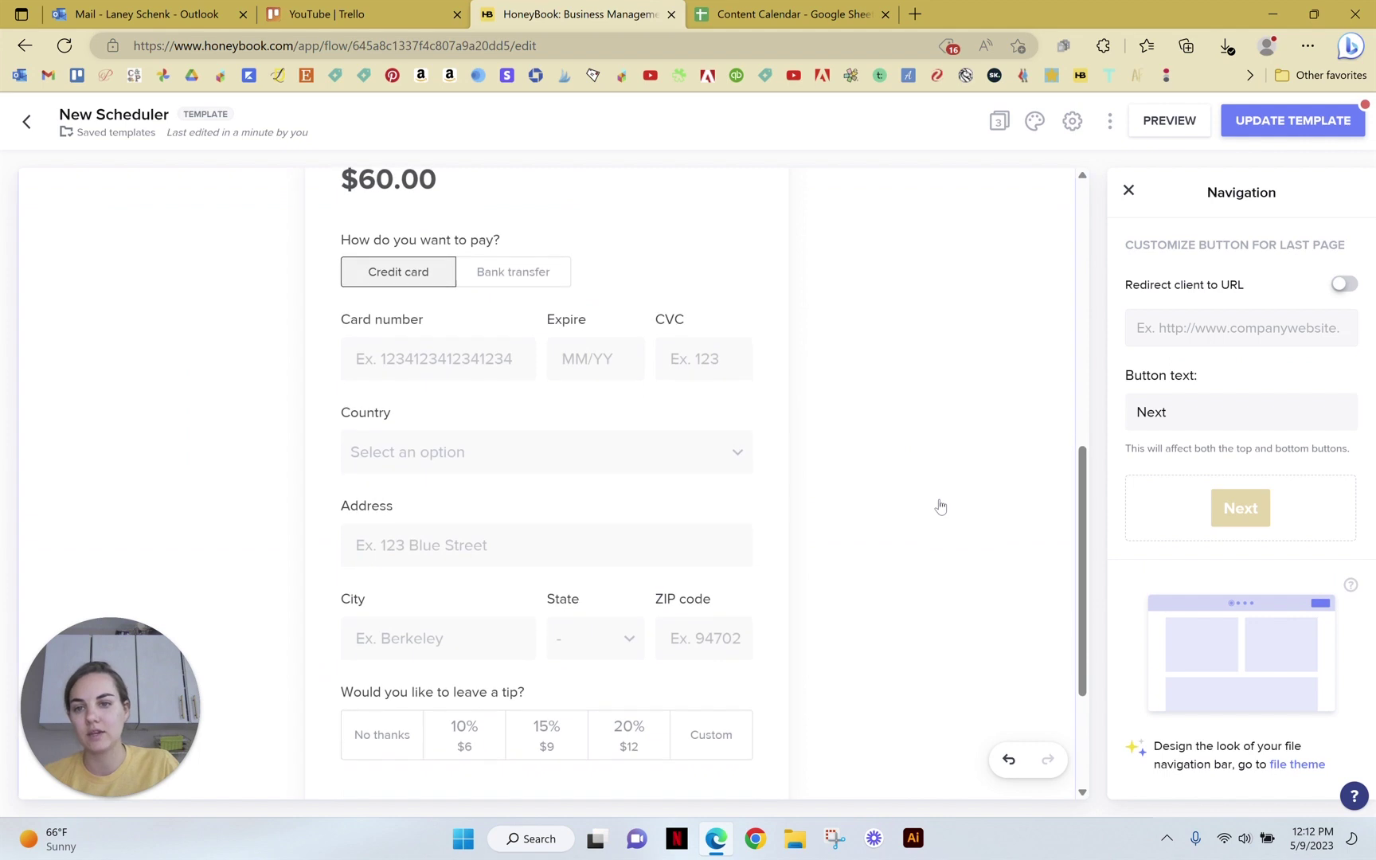
scroll(940, 494, "up", 8)
Step: Return to the Scheduler page and show the scheduler block's settings
left_click(577, 234)
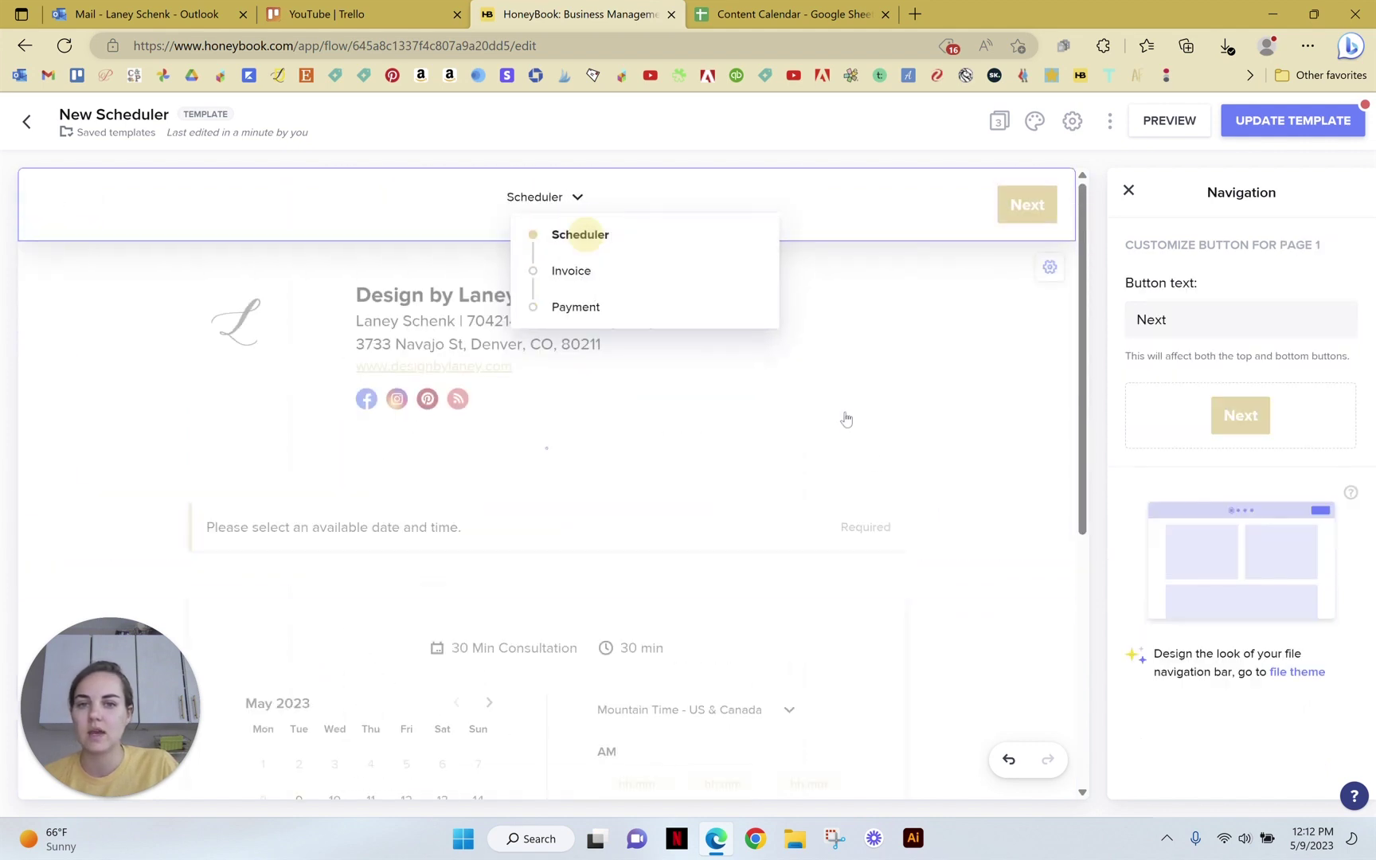
scroll(930, 470, "down", 4)
left_click(975, 459)
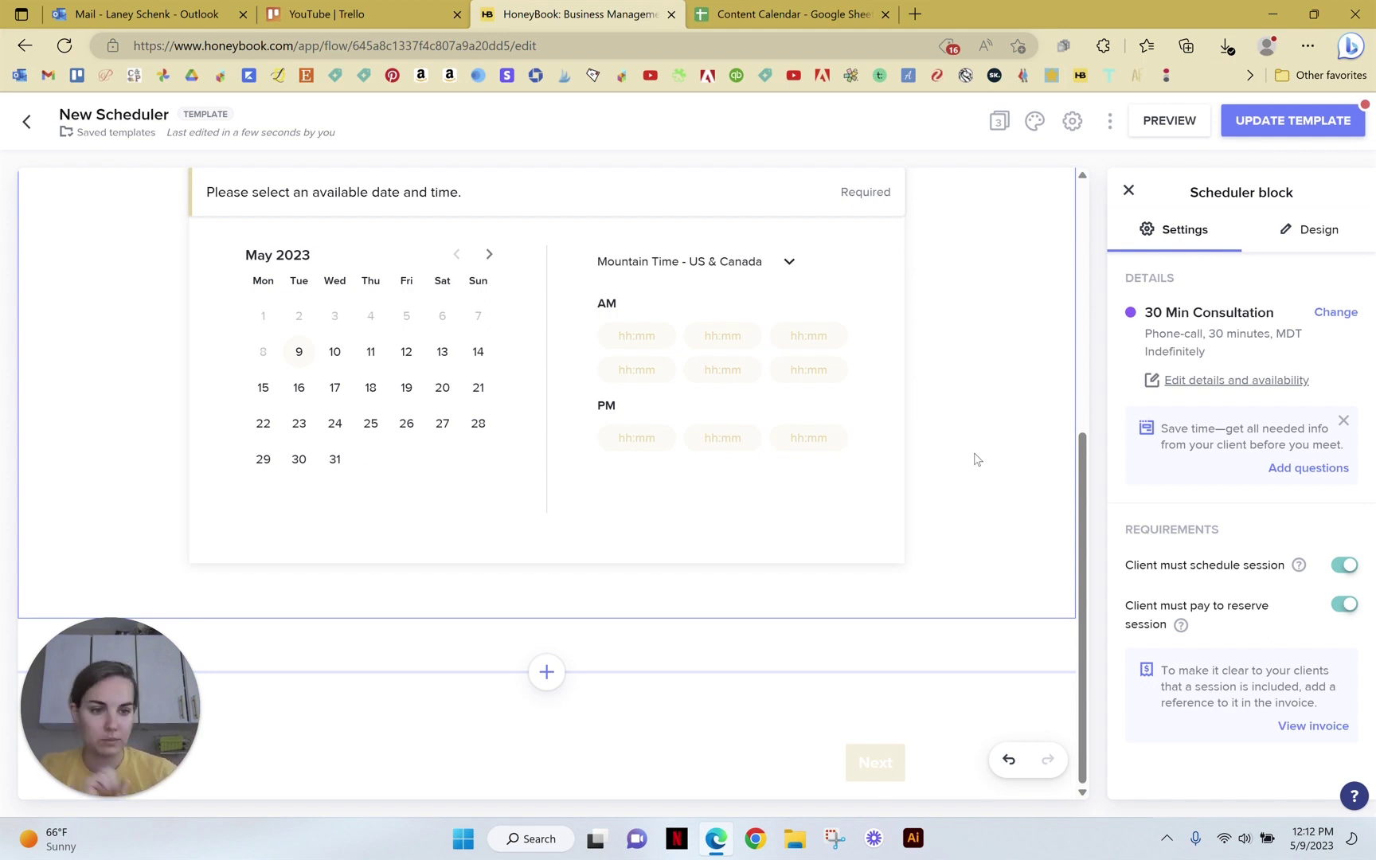
Step: Add a short-text question titled 'How would you describe your wedding vision?' below the scheduler
left_click(1310, 467)
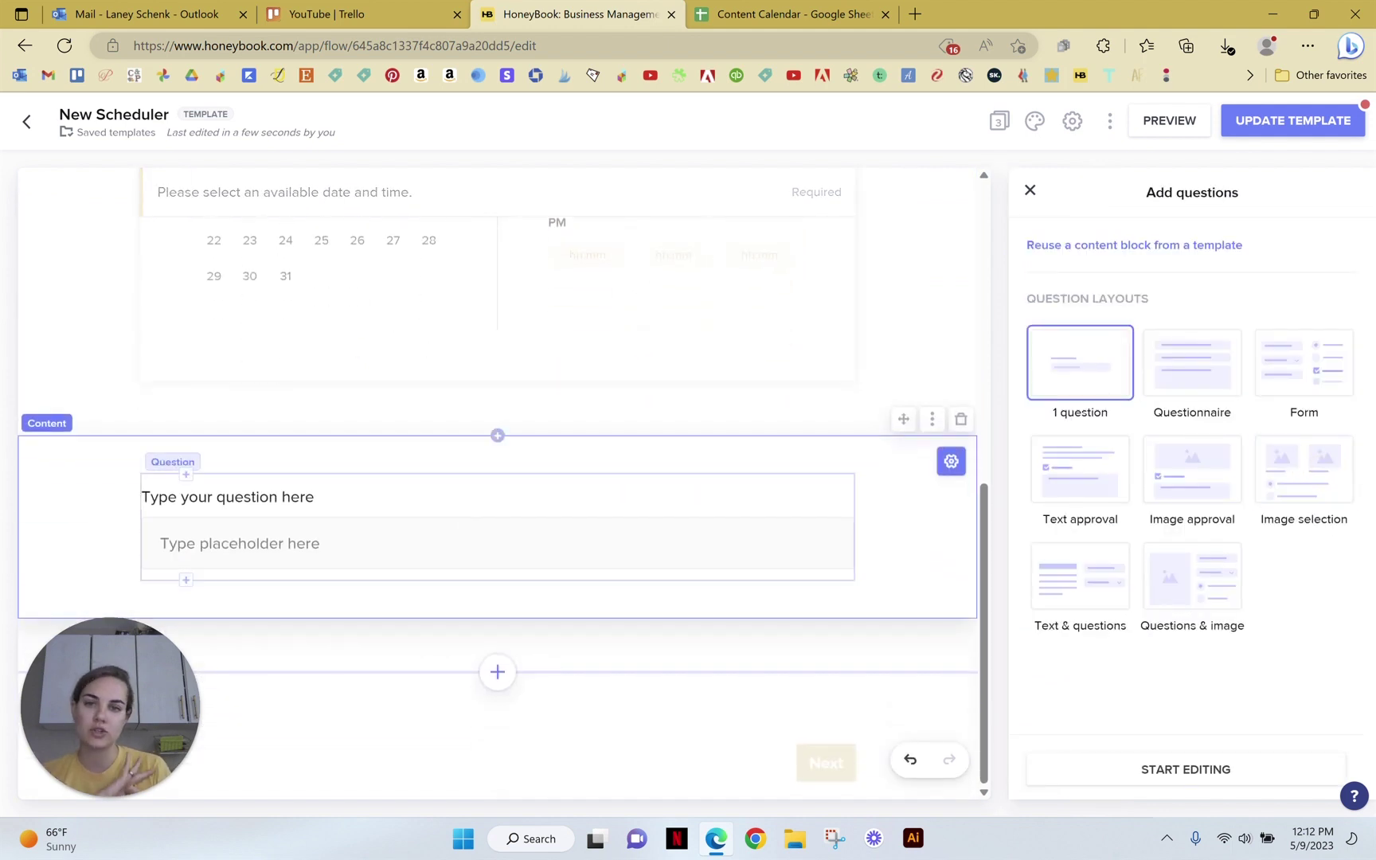
scroll(605, 310, "up", 2)
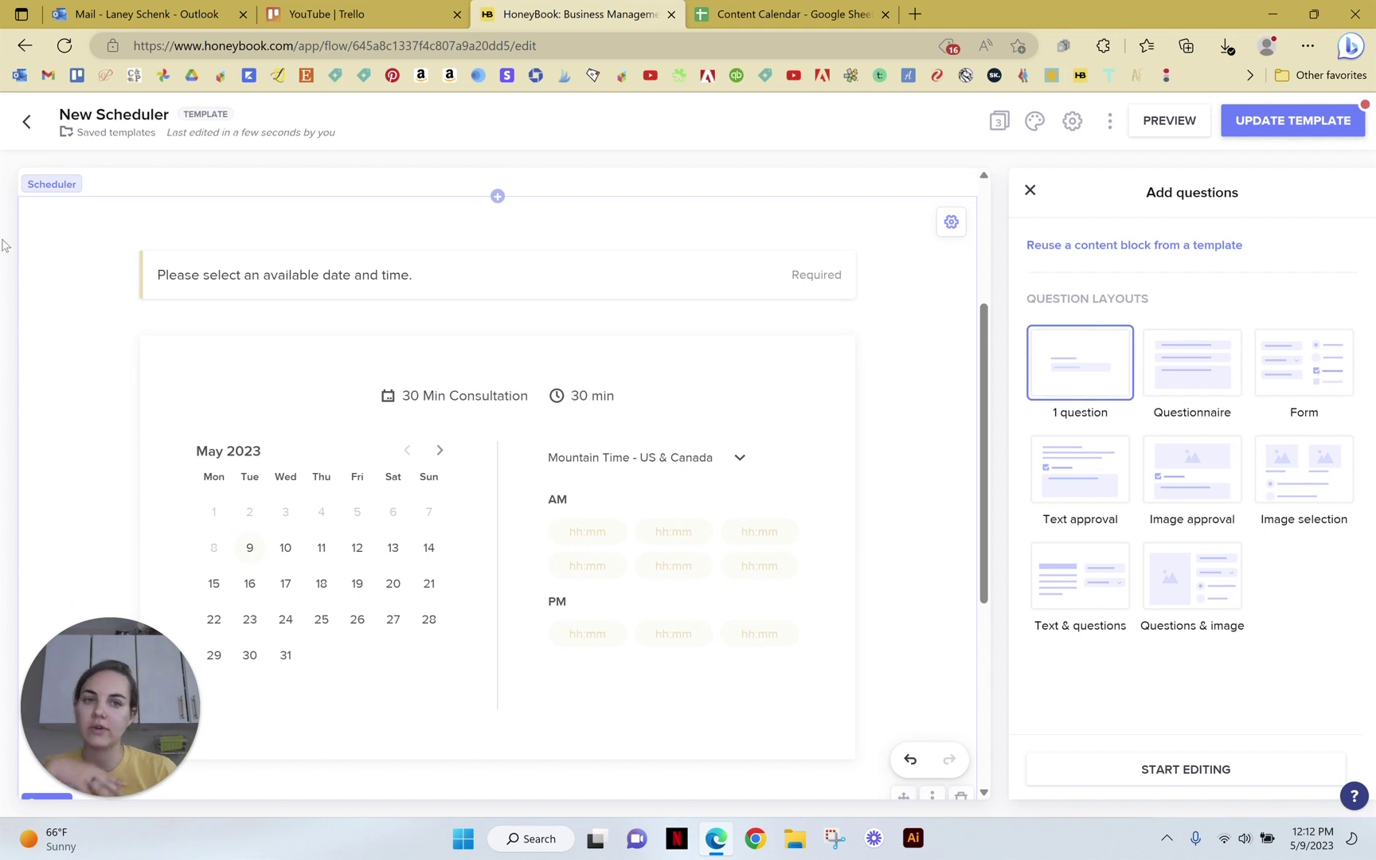
scroll(270, 393, "down", 5)
left_click(262, 603)
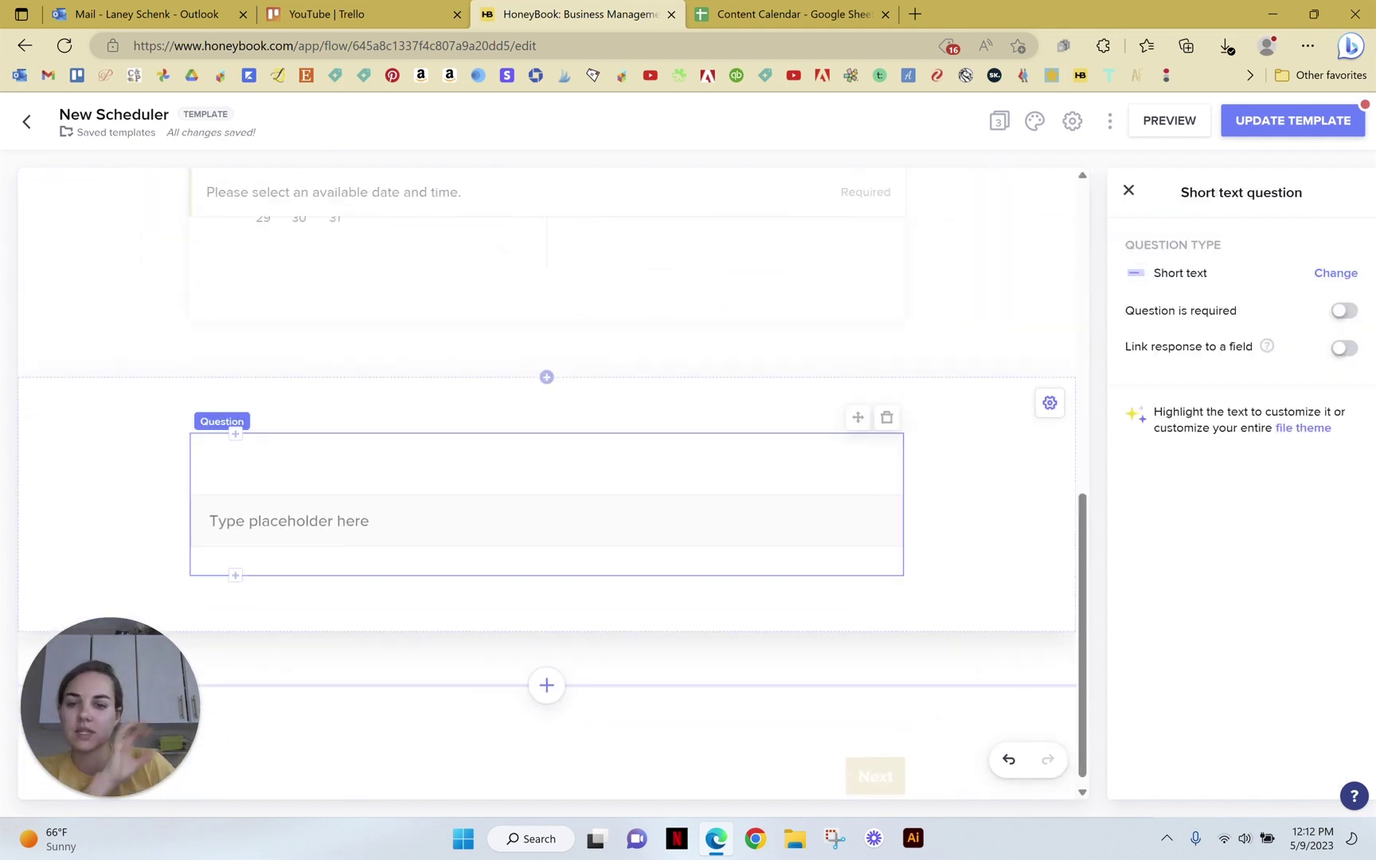
left_click(390, 557)
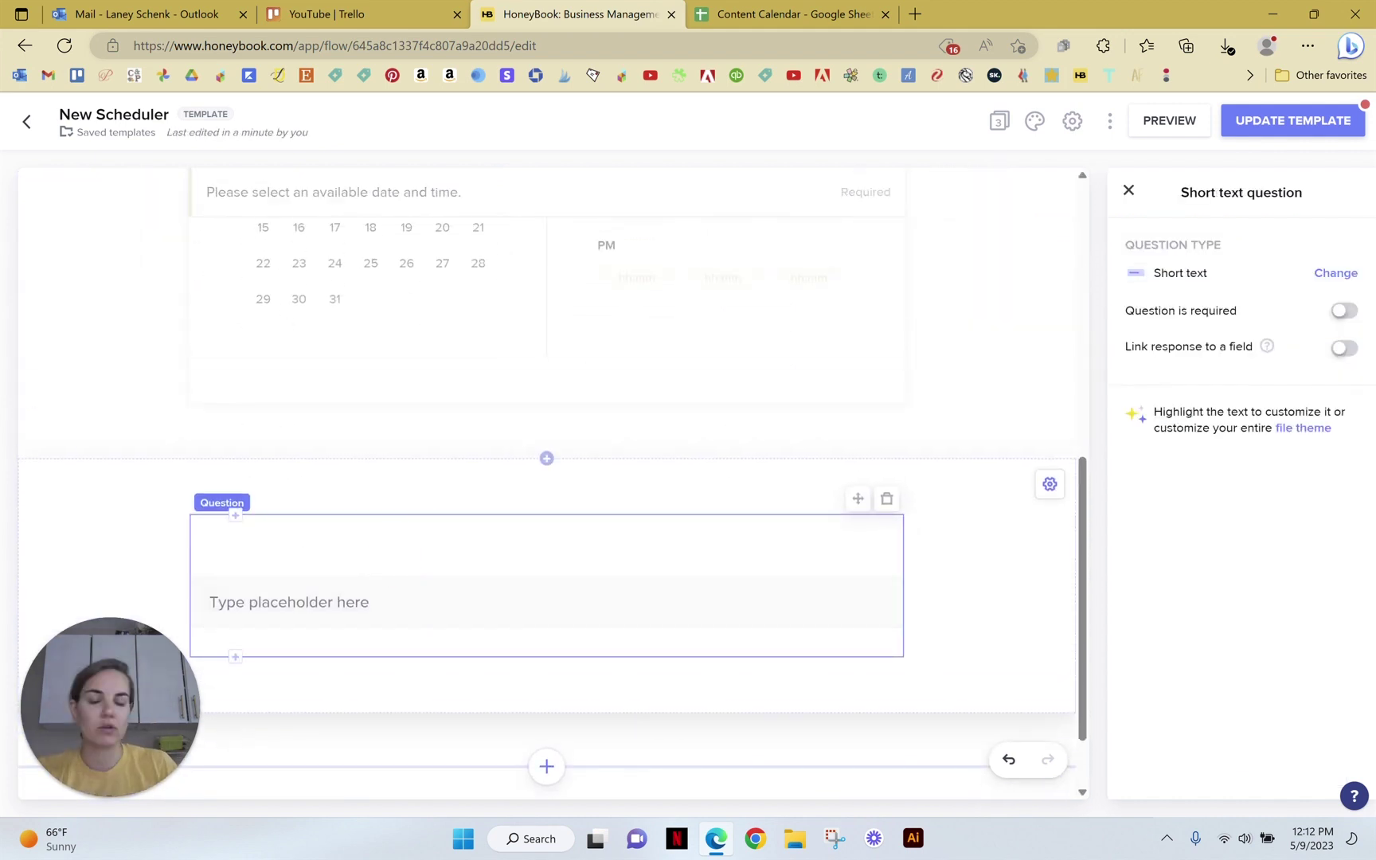
type("How would you descri")
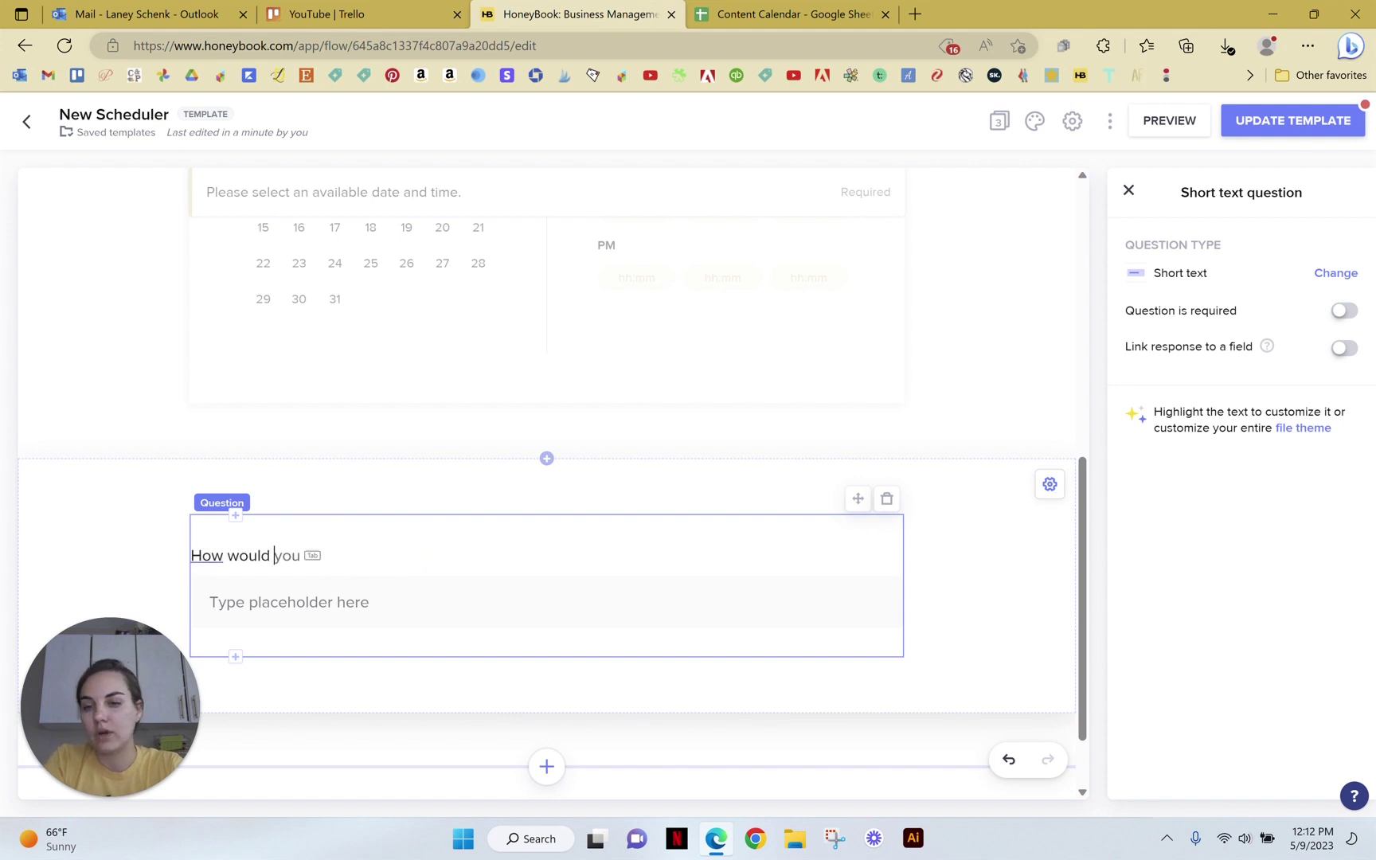
type("be your wed")
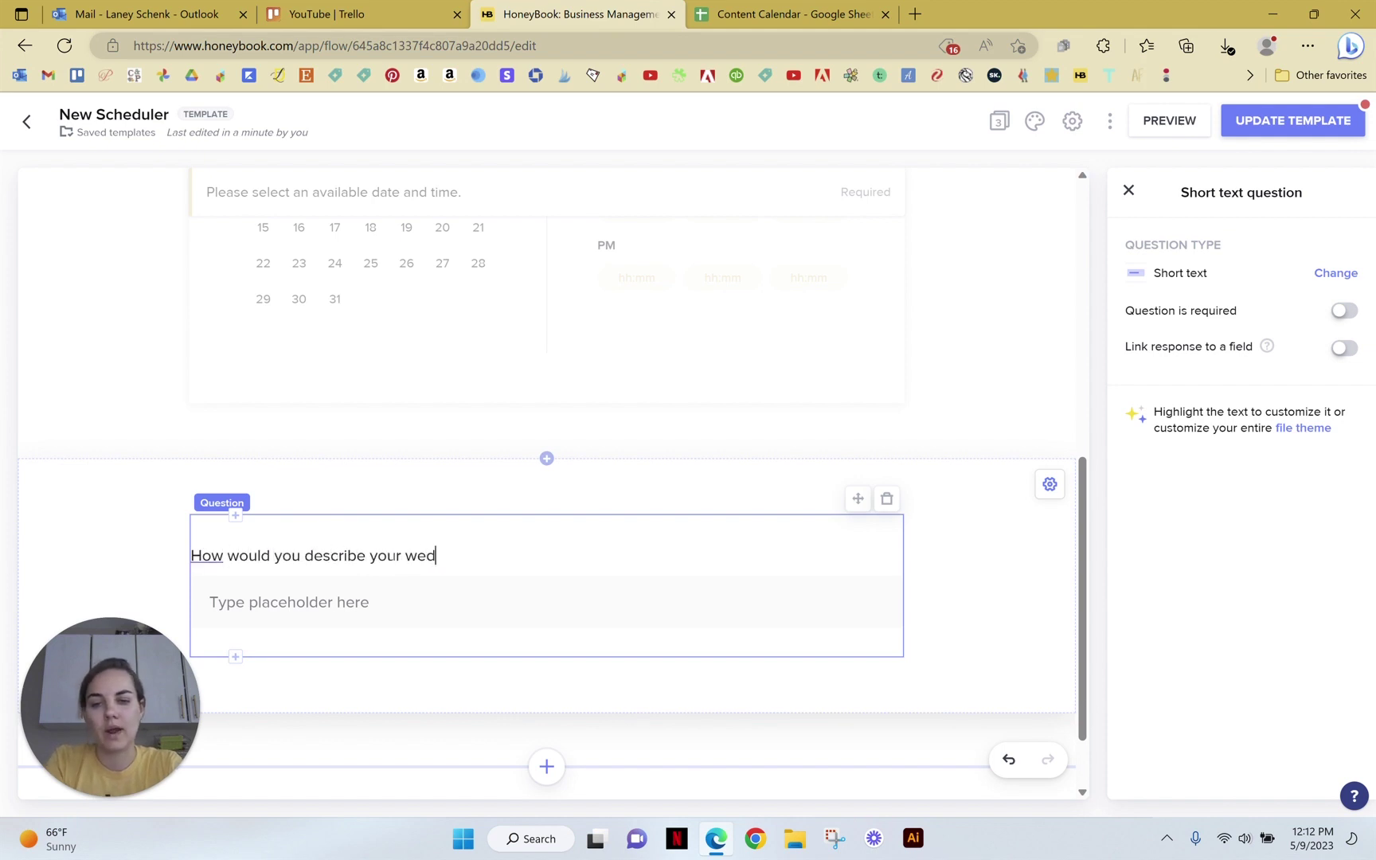
type("ding vision?")
left_click(961, 541)
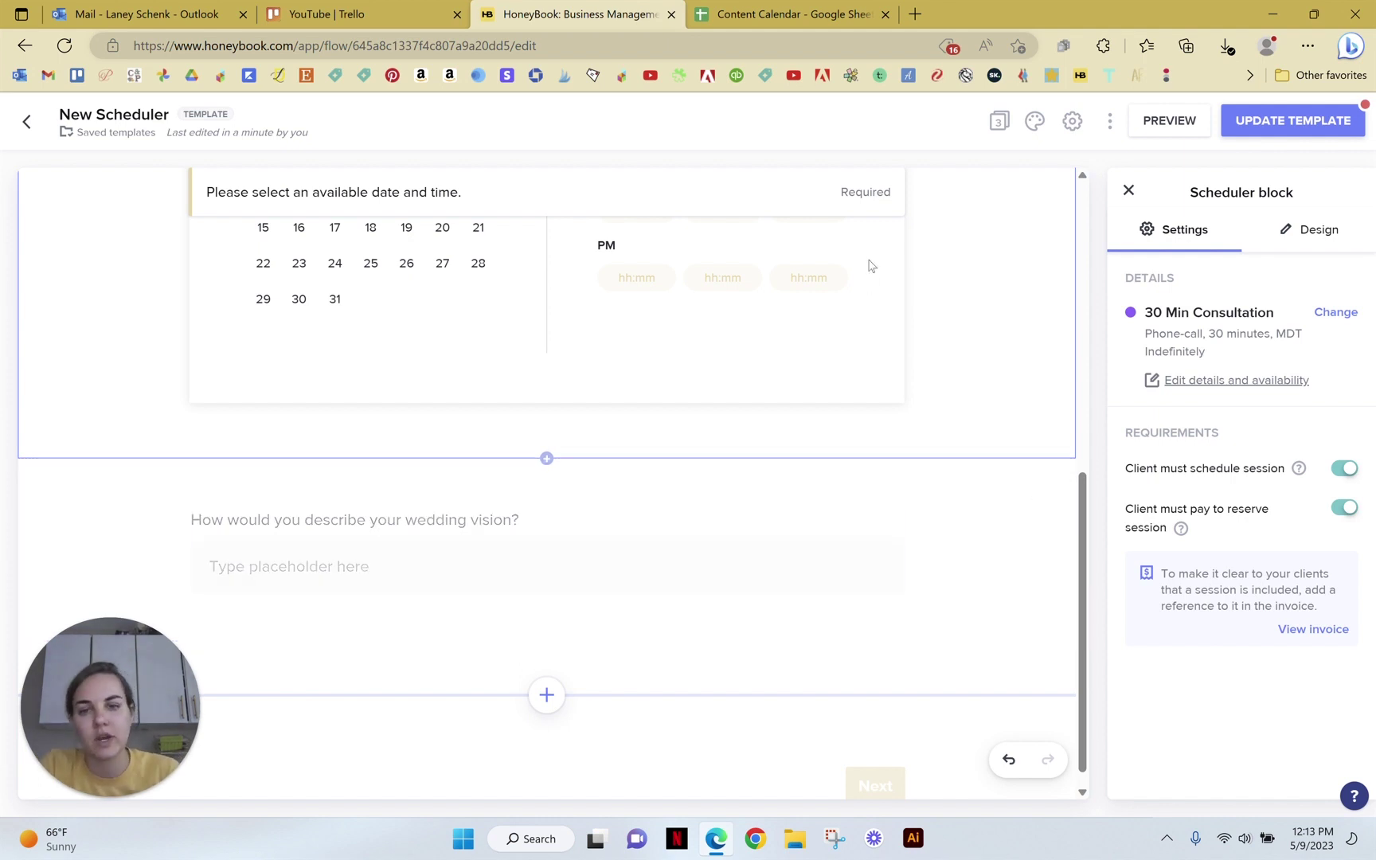
scroll(763, 509, "up", 5)
scroll(772, 551, "up", 1)
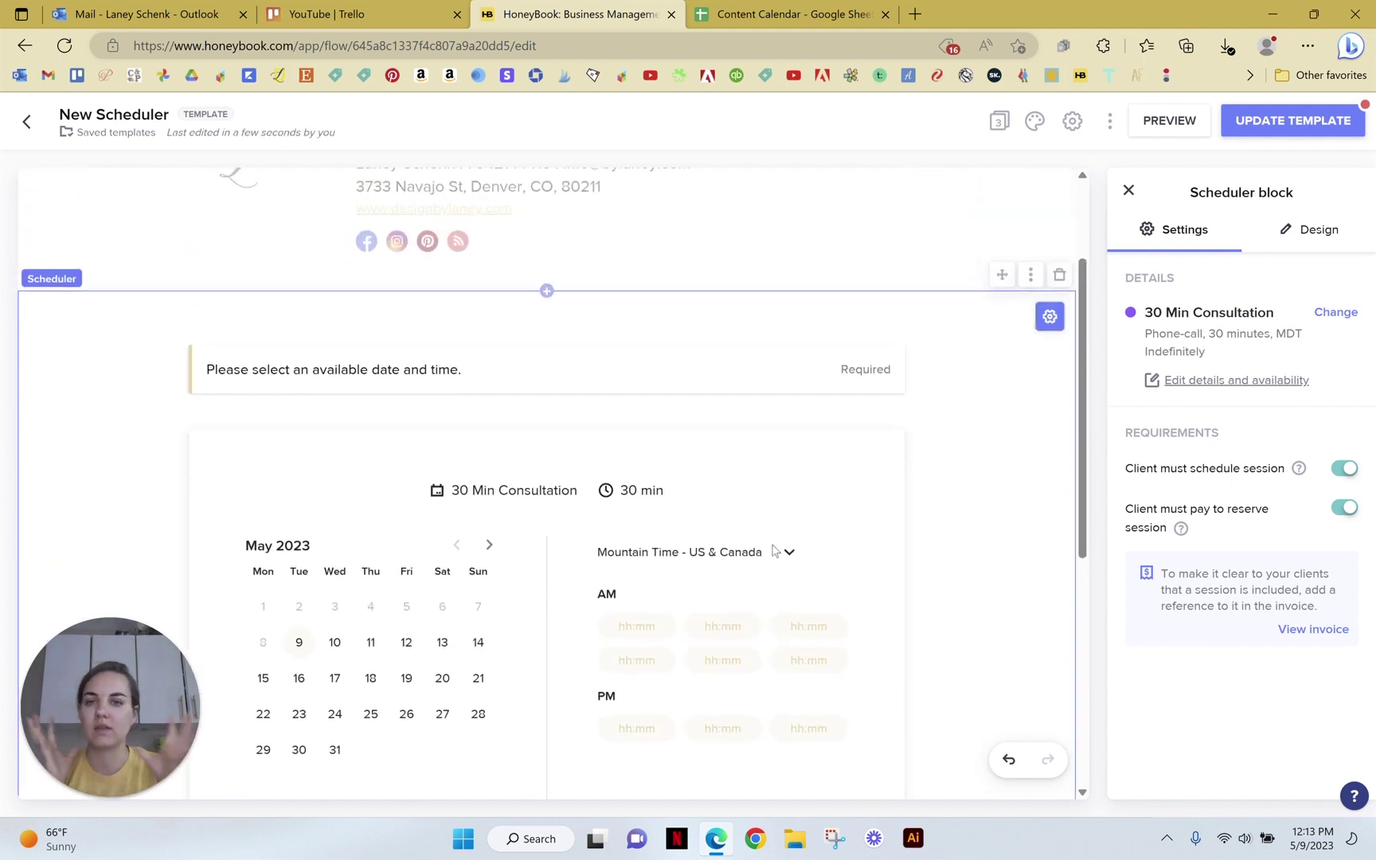
scroll(776, 550, "down", 3)
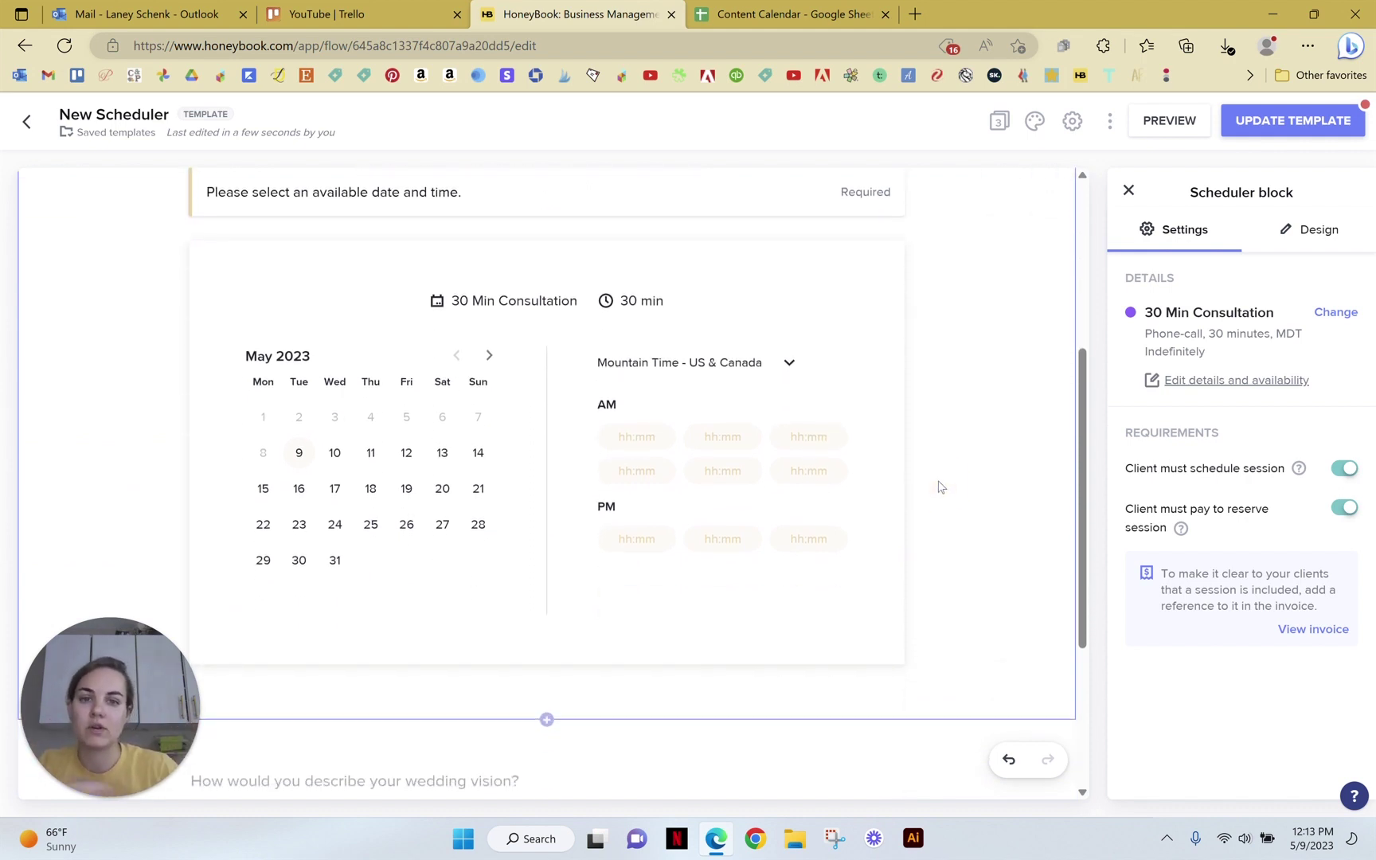
scroll(914, 440, "down", 4)
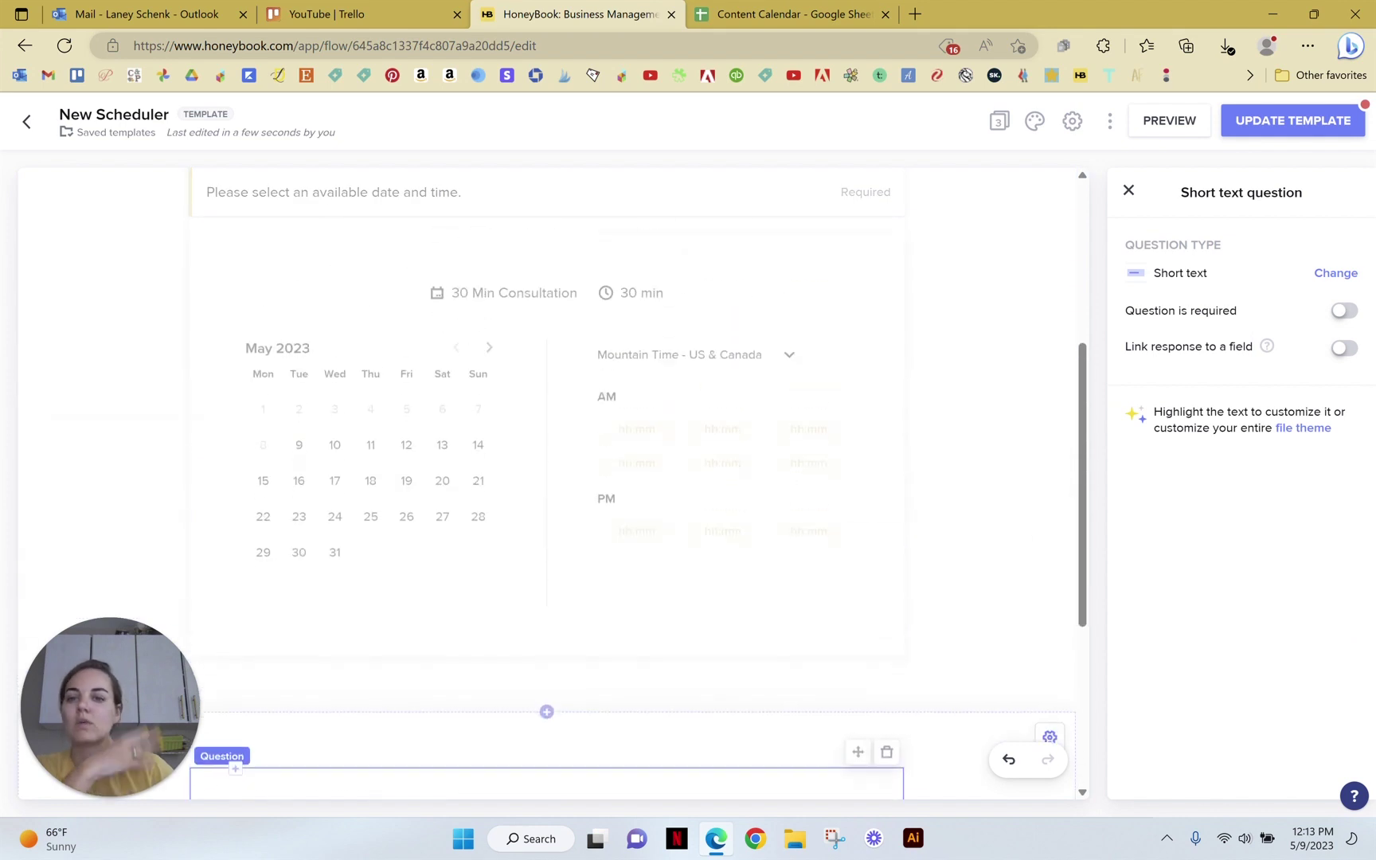
left_click(834, 494)
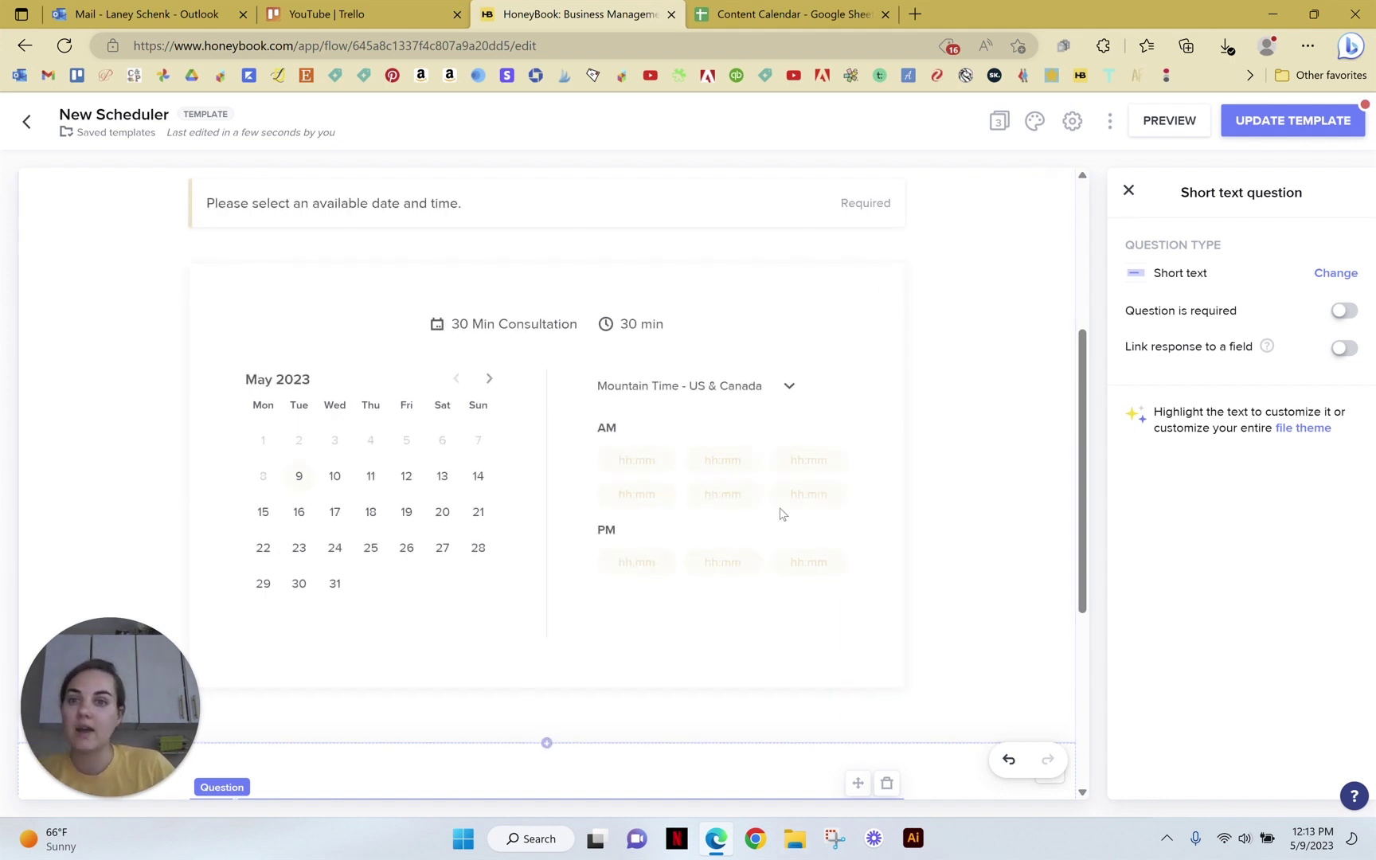
Step: Describe the 30 Min Consult item as '$60 session fee will be deducted from final booking price'
scroll(780, 514, "up", 4)
scroll(781, 514, "down", 4)
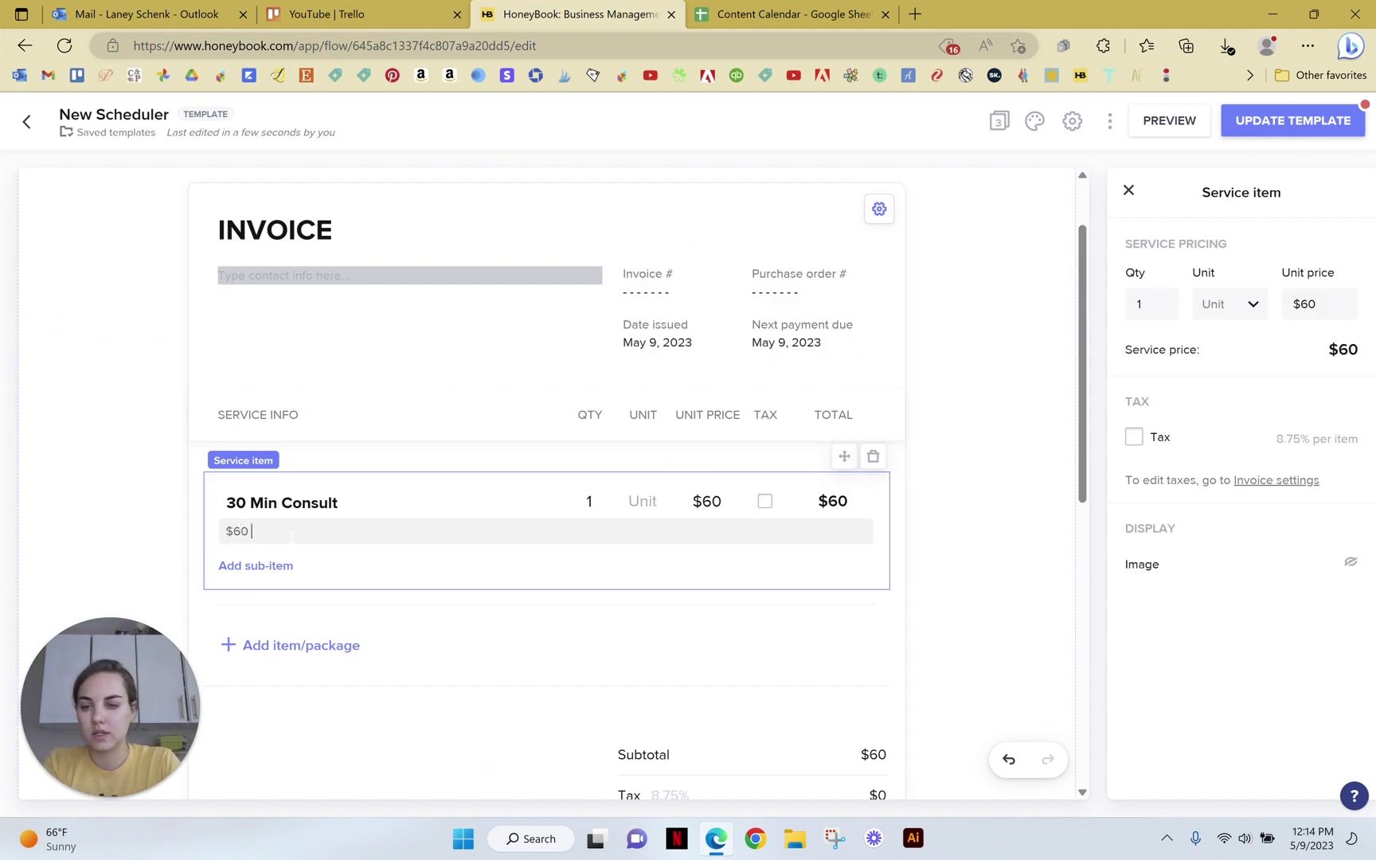
type("fee w")
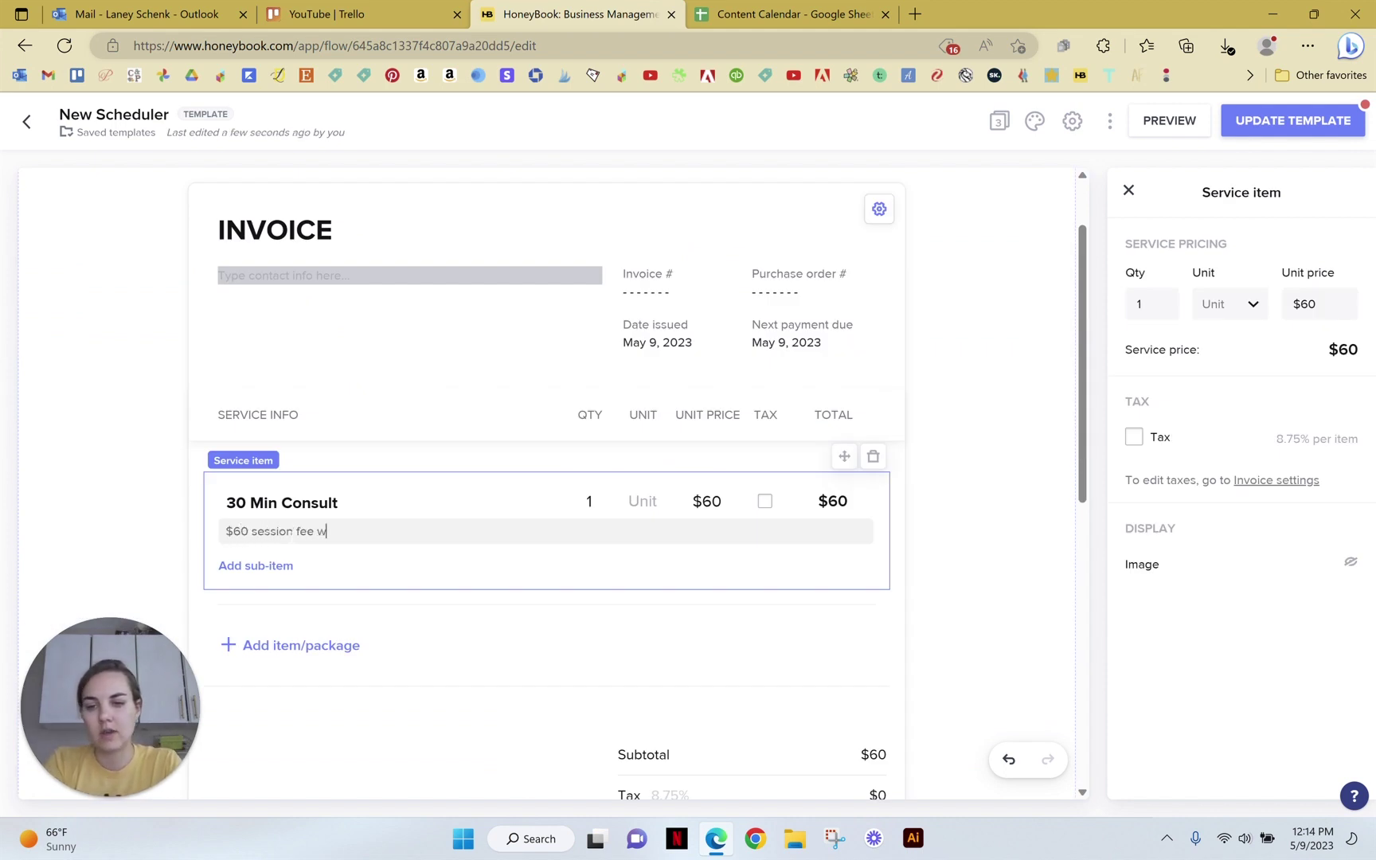
type("ill be deducted")
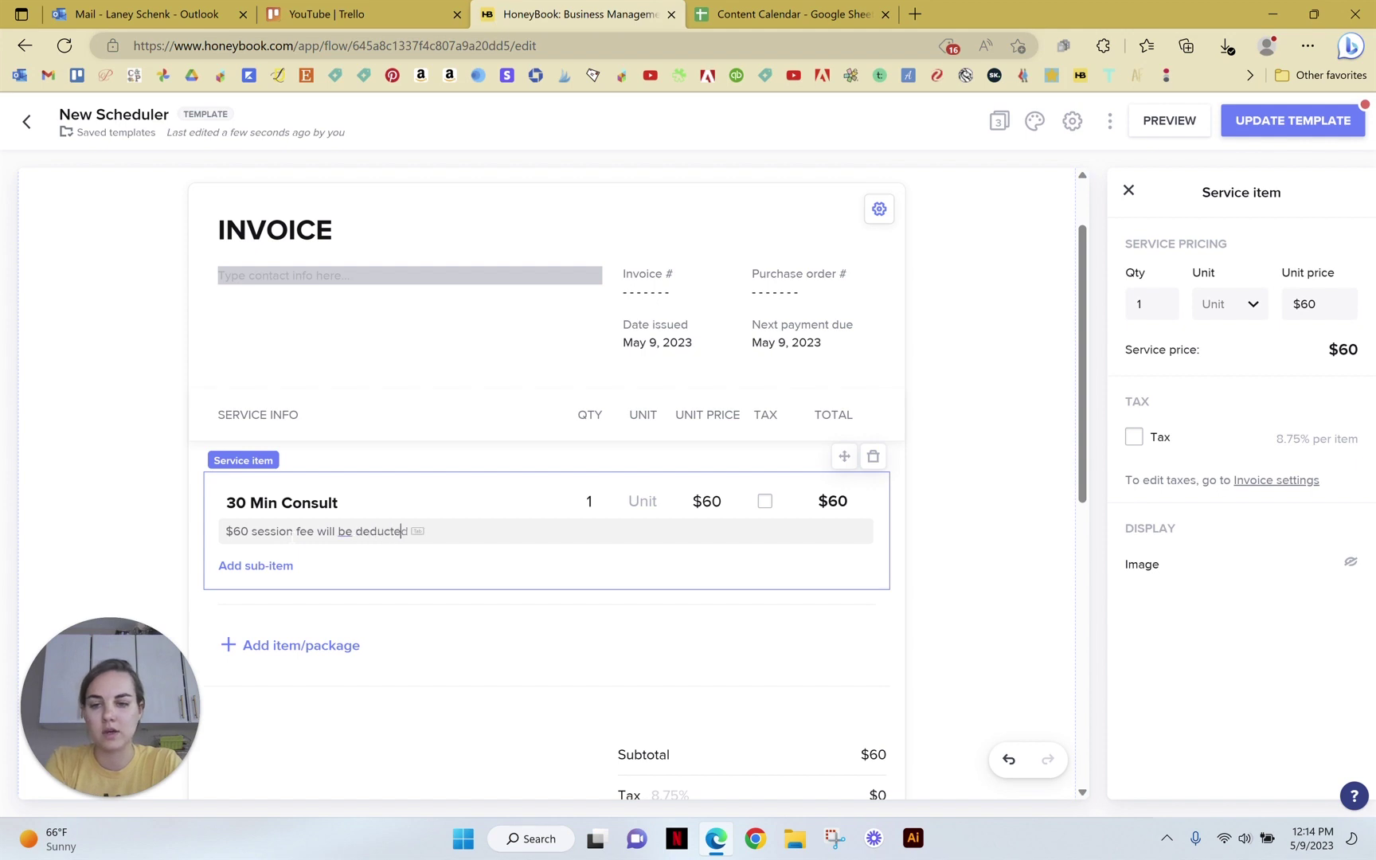
type(" from final booking price")
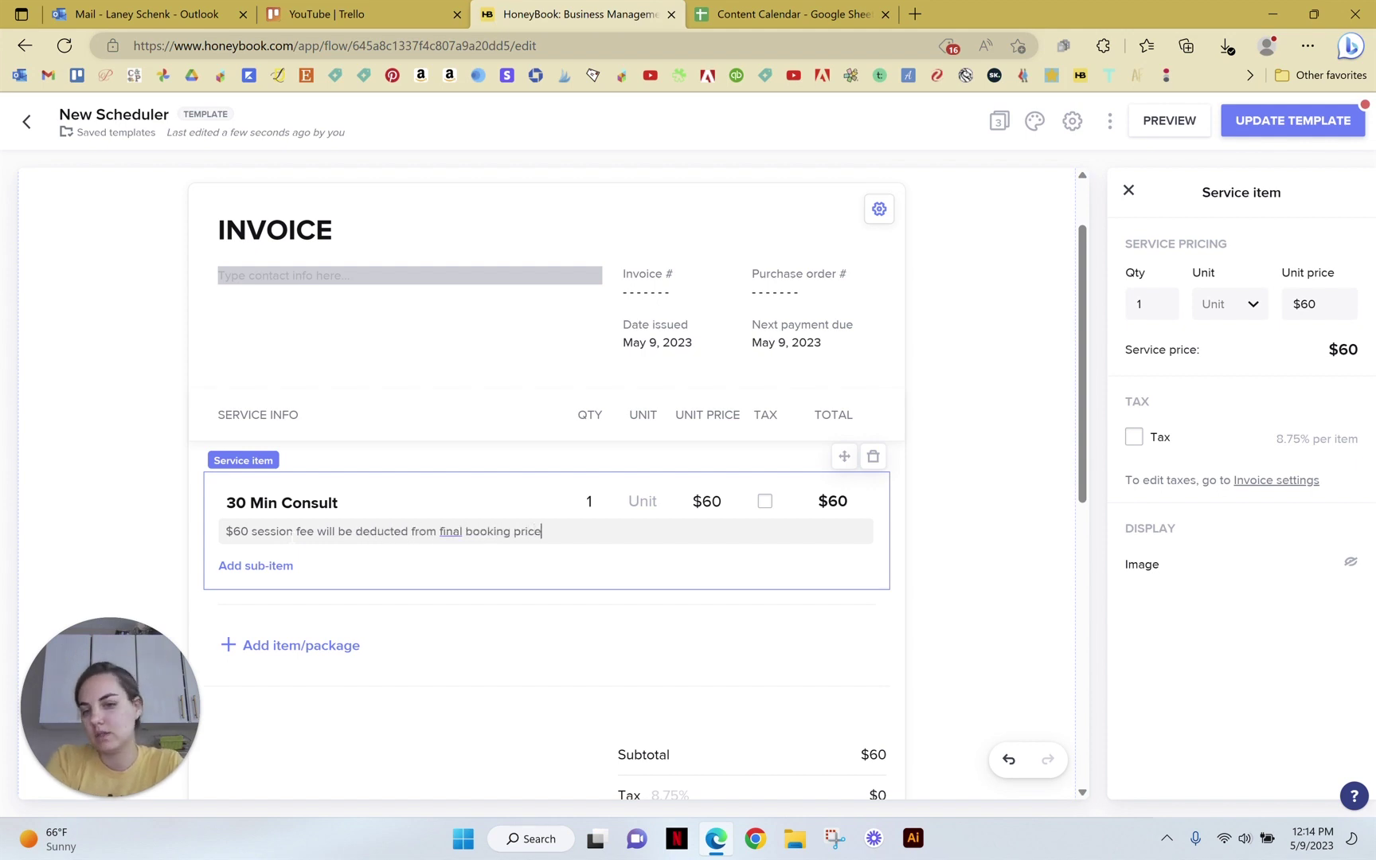
key("Return")
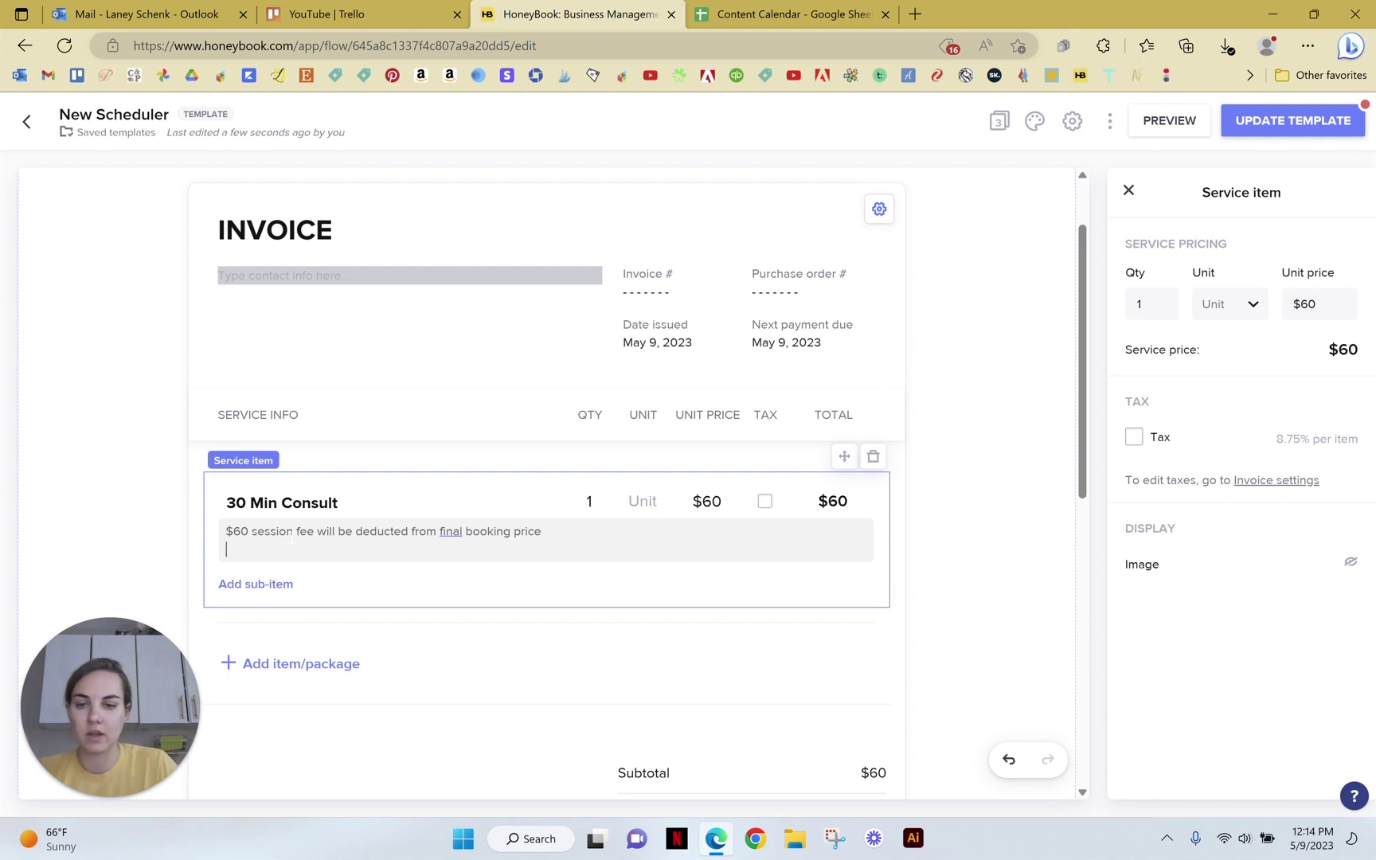
left_click(121, 527)
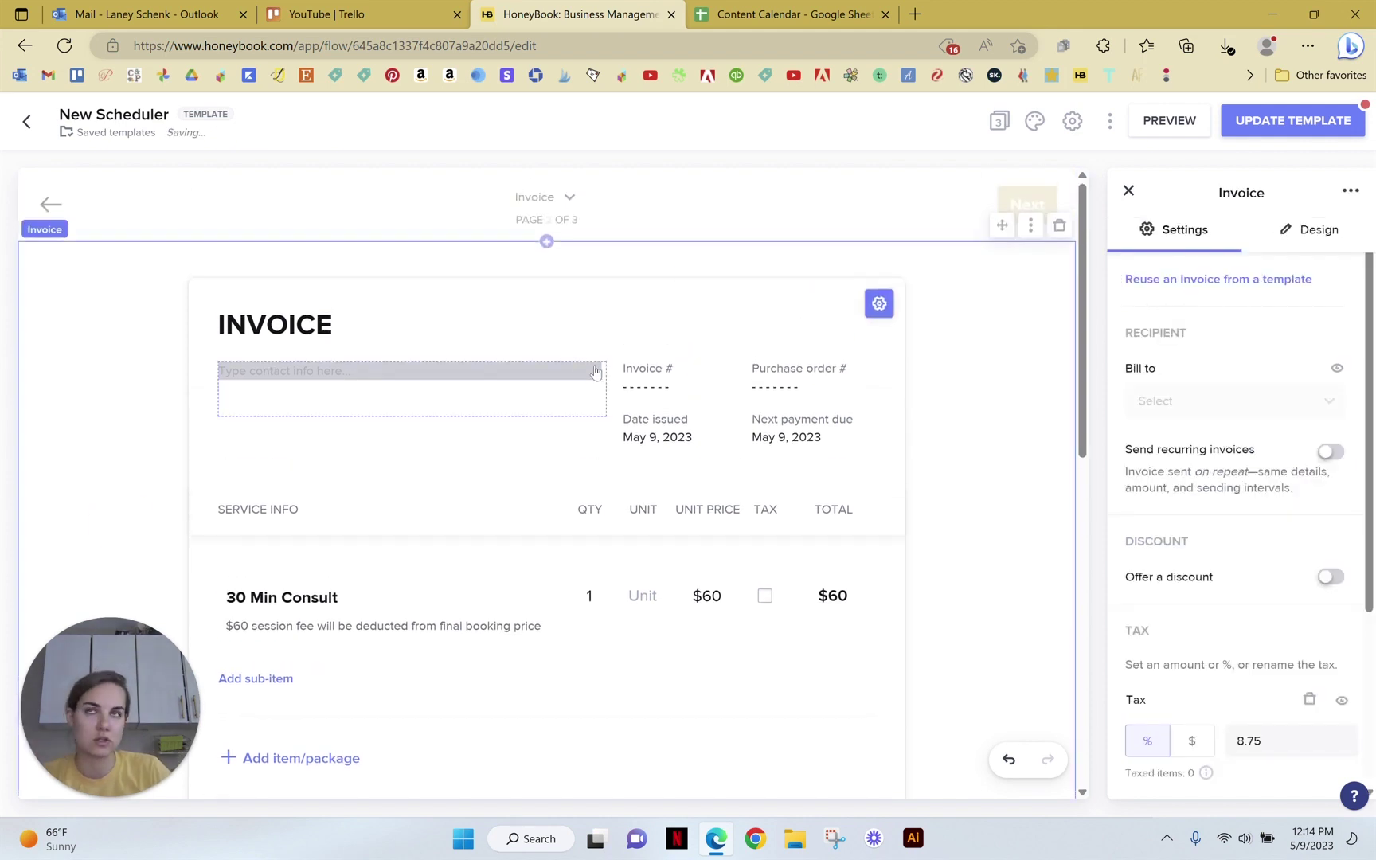
Step: Switch back to the Scheduler page and save the template updates
left_click(569, 199)
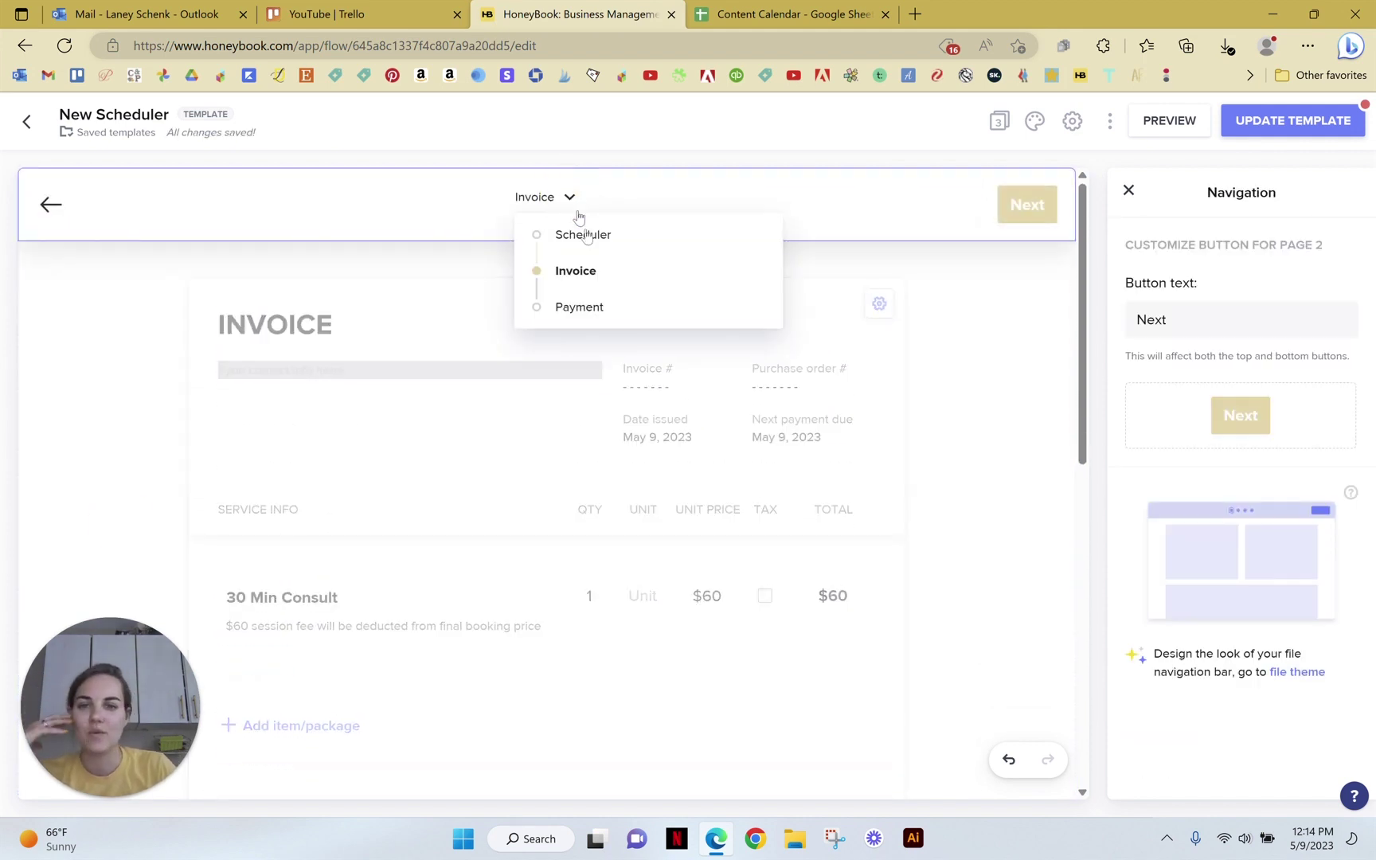
left_click(614, 240)
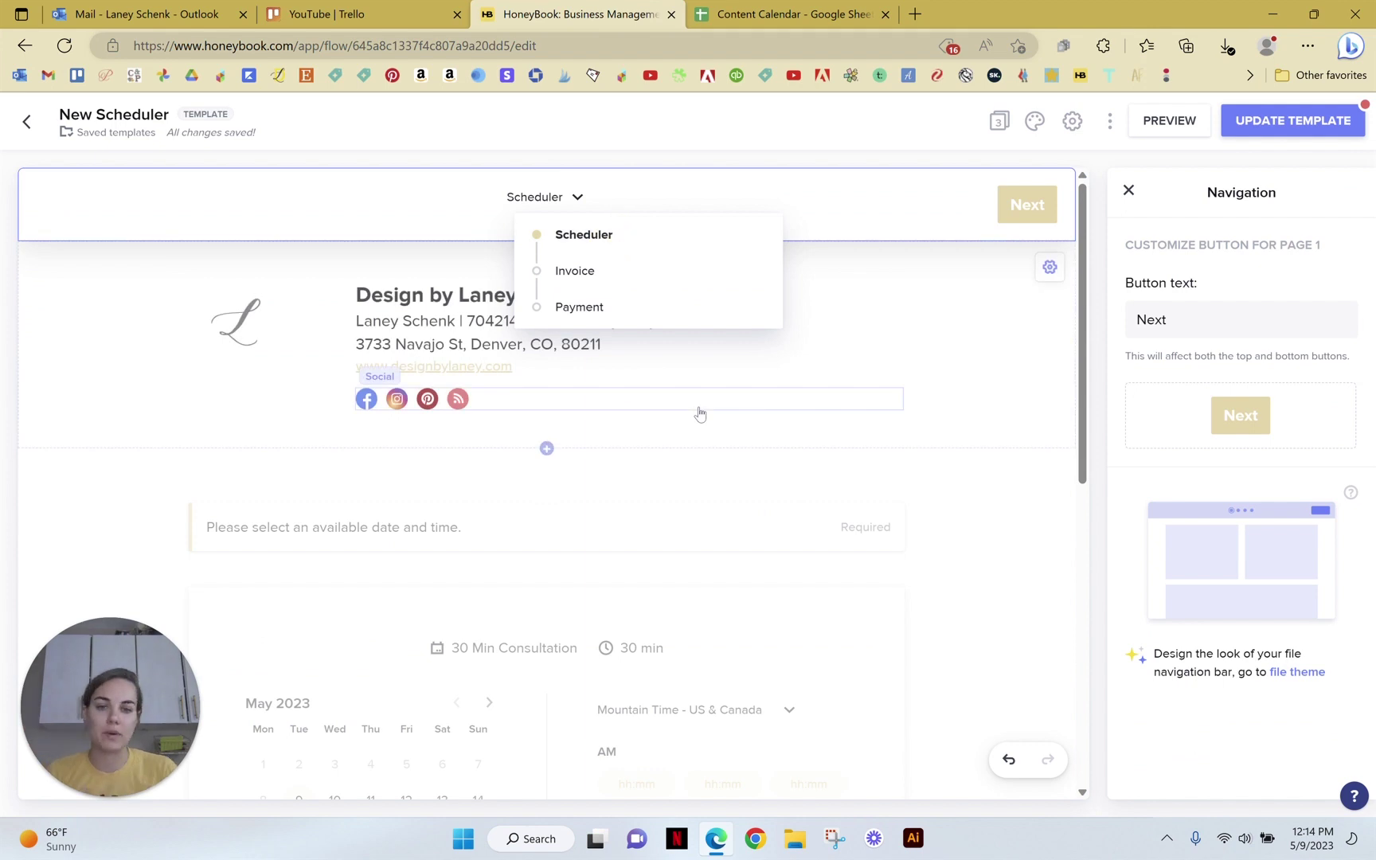
scroll(946, 577, "down", 4)
scroll(987, 503, "down", 2)
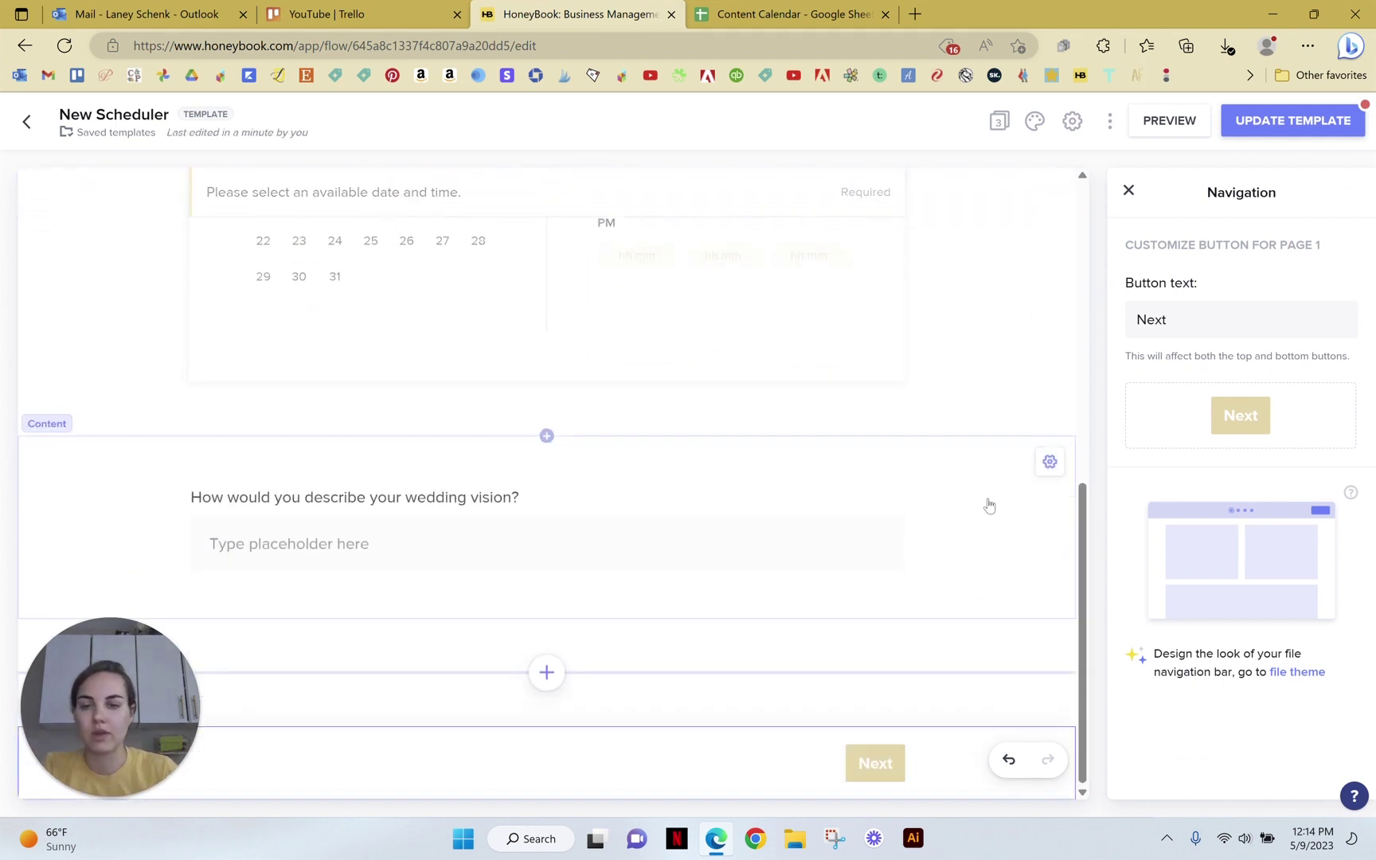
scroll(986, 504, "up", 6)
left_click(1298, 126)
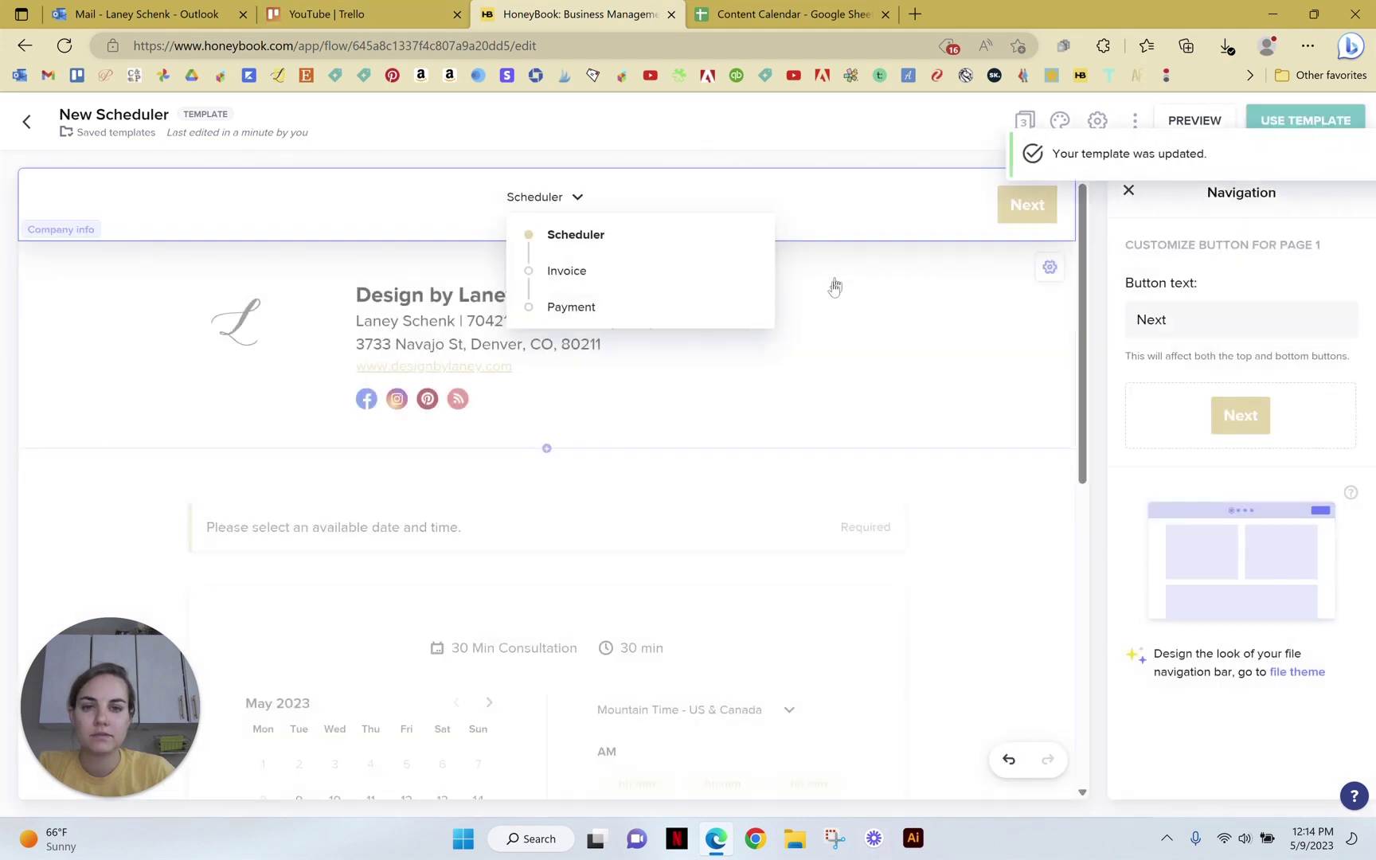
left_click(1341, 151)
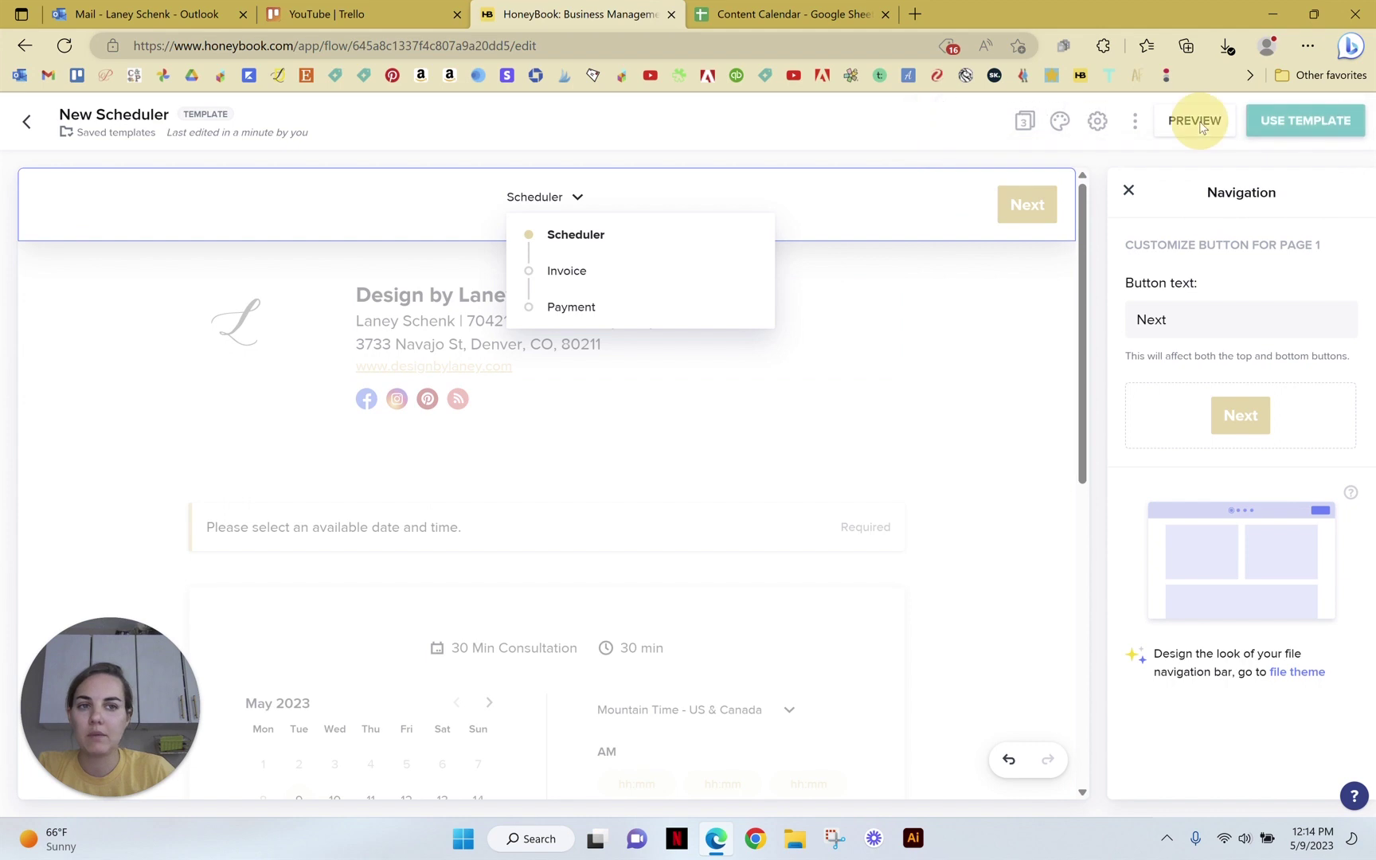
Step: Preview the file as a client through its Scheduler, Invoice and Payment pages
left_click(1194, 126)
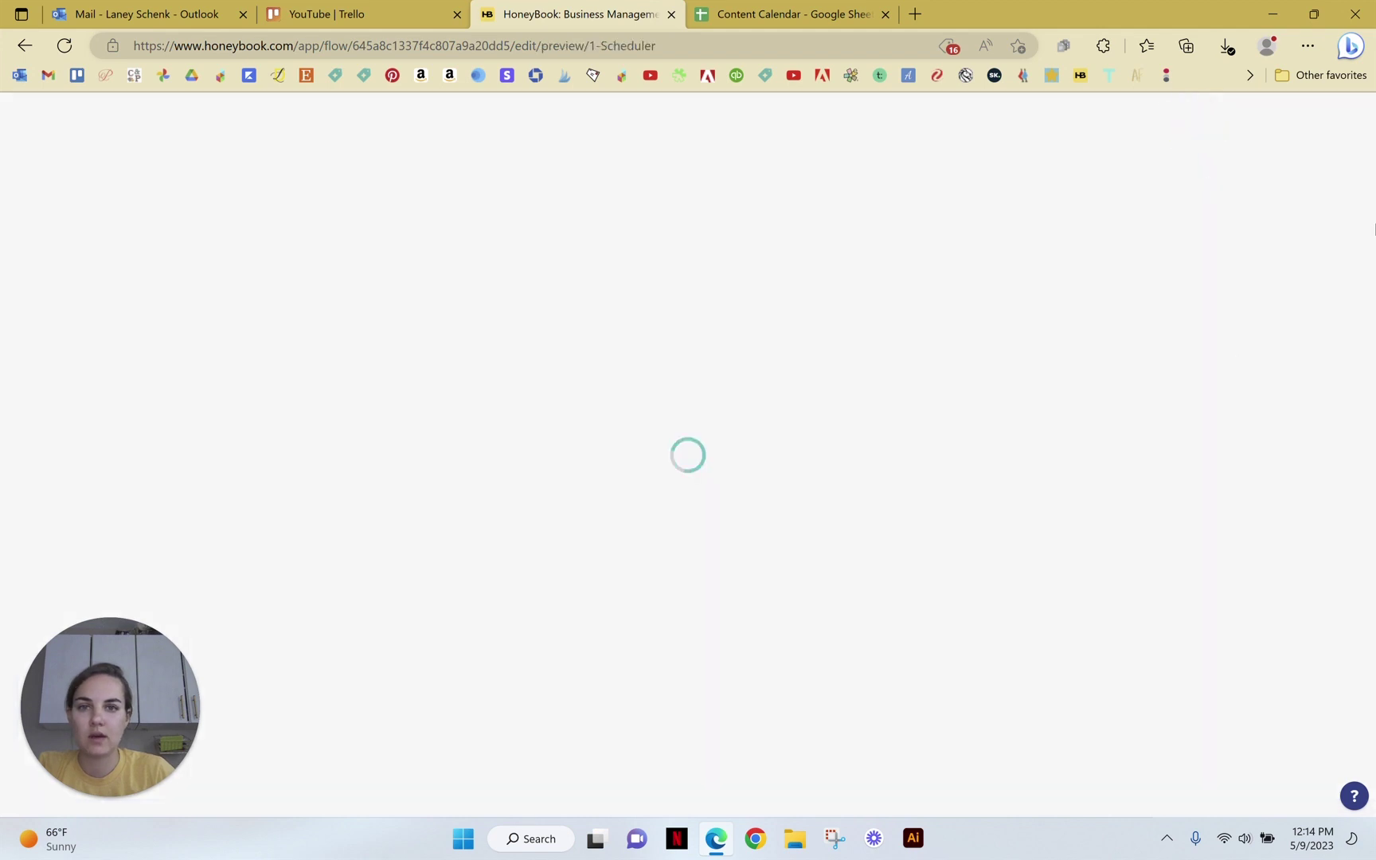
scroll(832, 494, "down", 6)
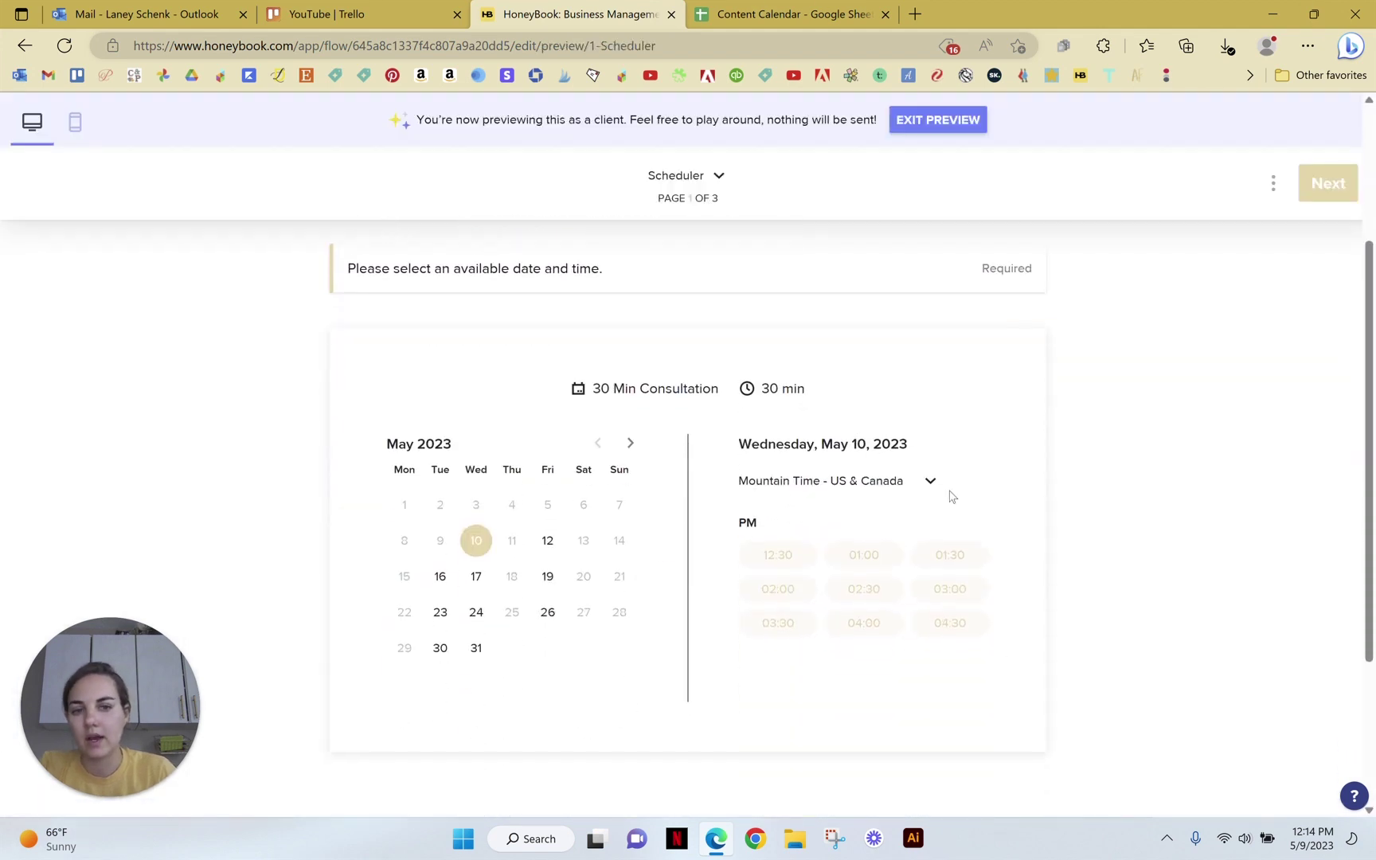
left_click(1168, 782)
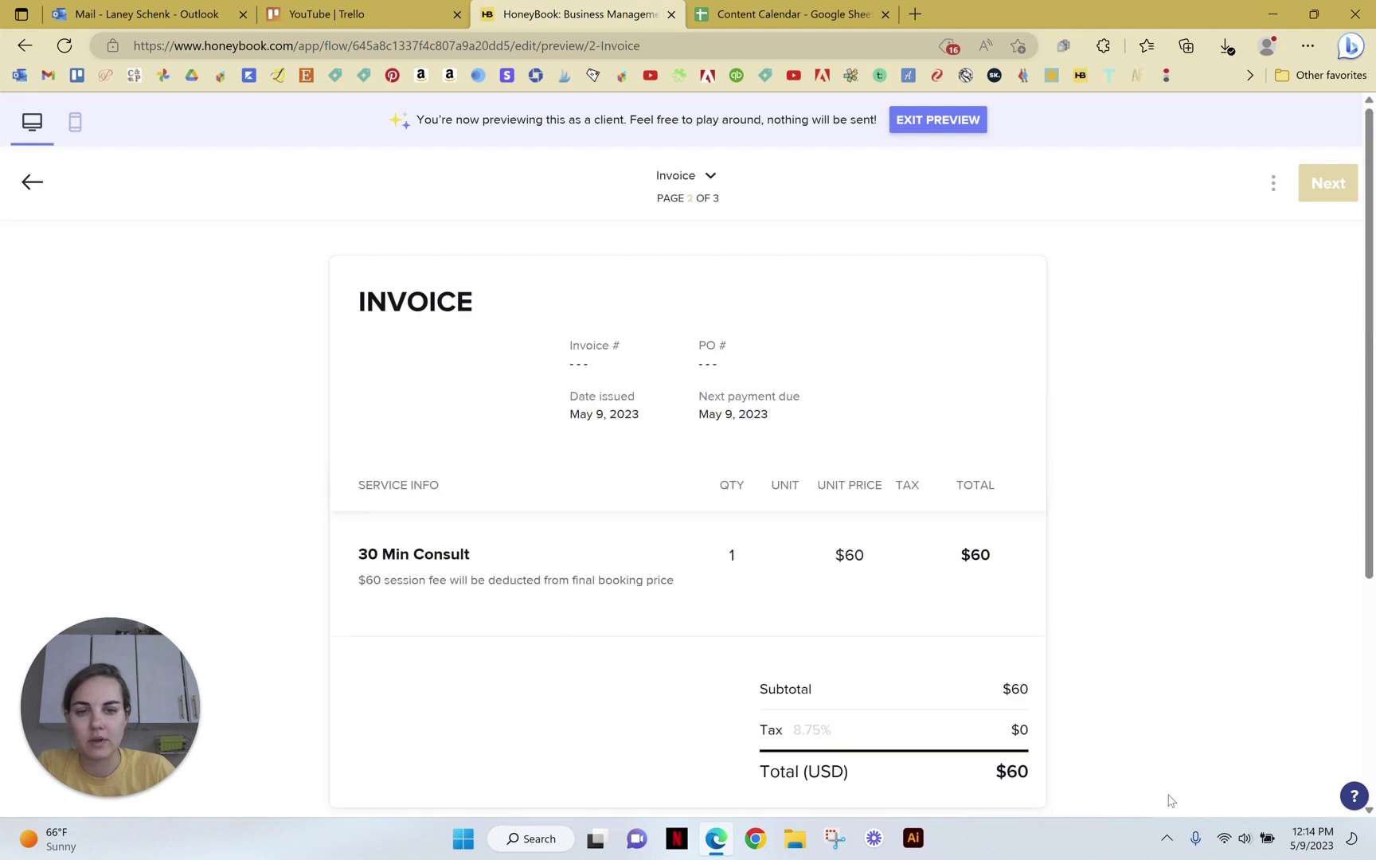
scroll(1107, 410, "down", 4)
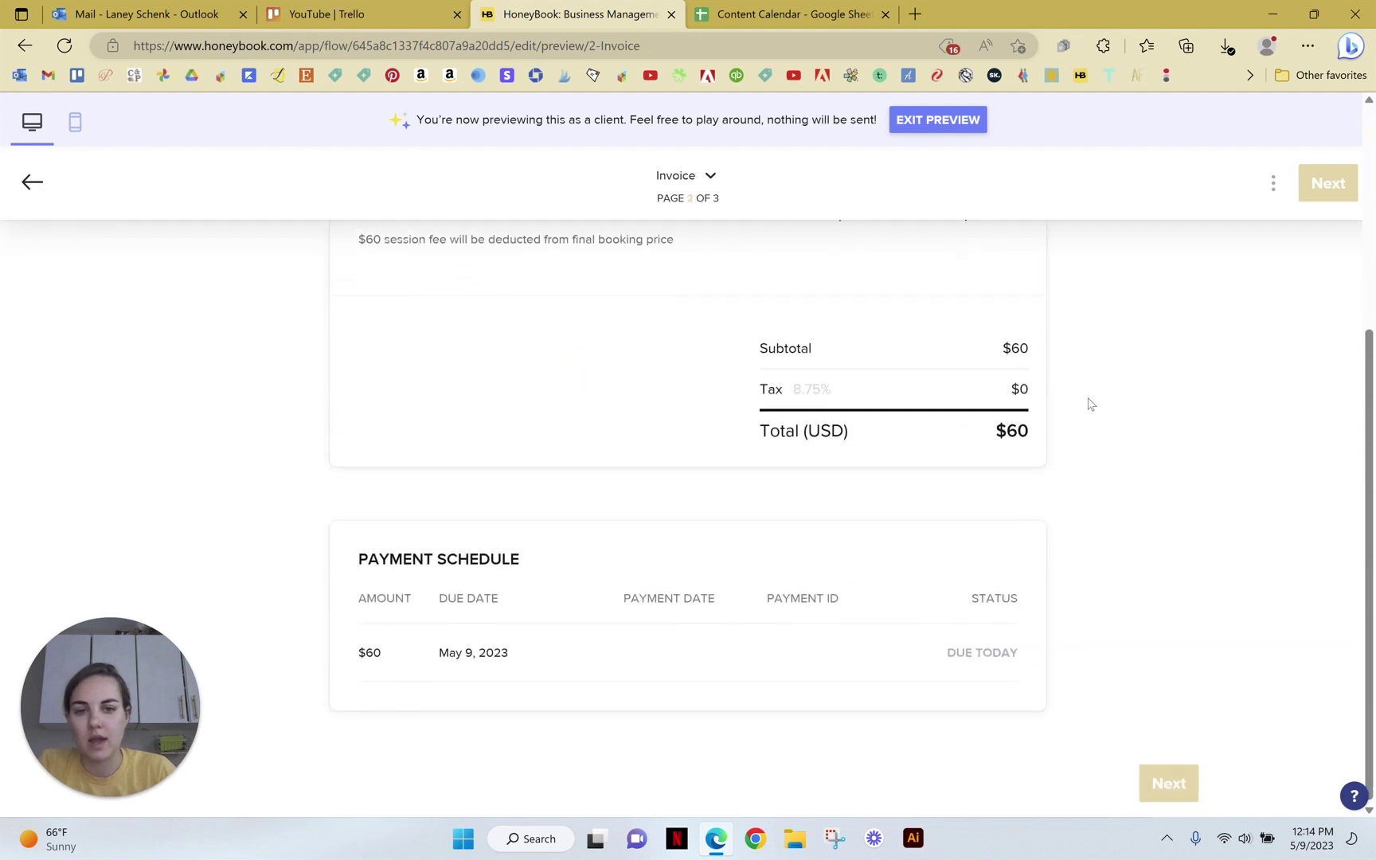
left_click(1155, 770)
scroll(916, 595, "down", 12)
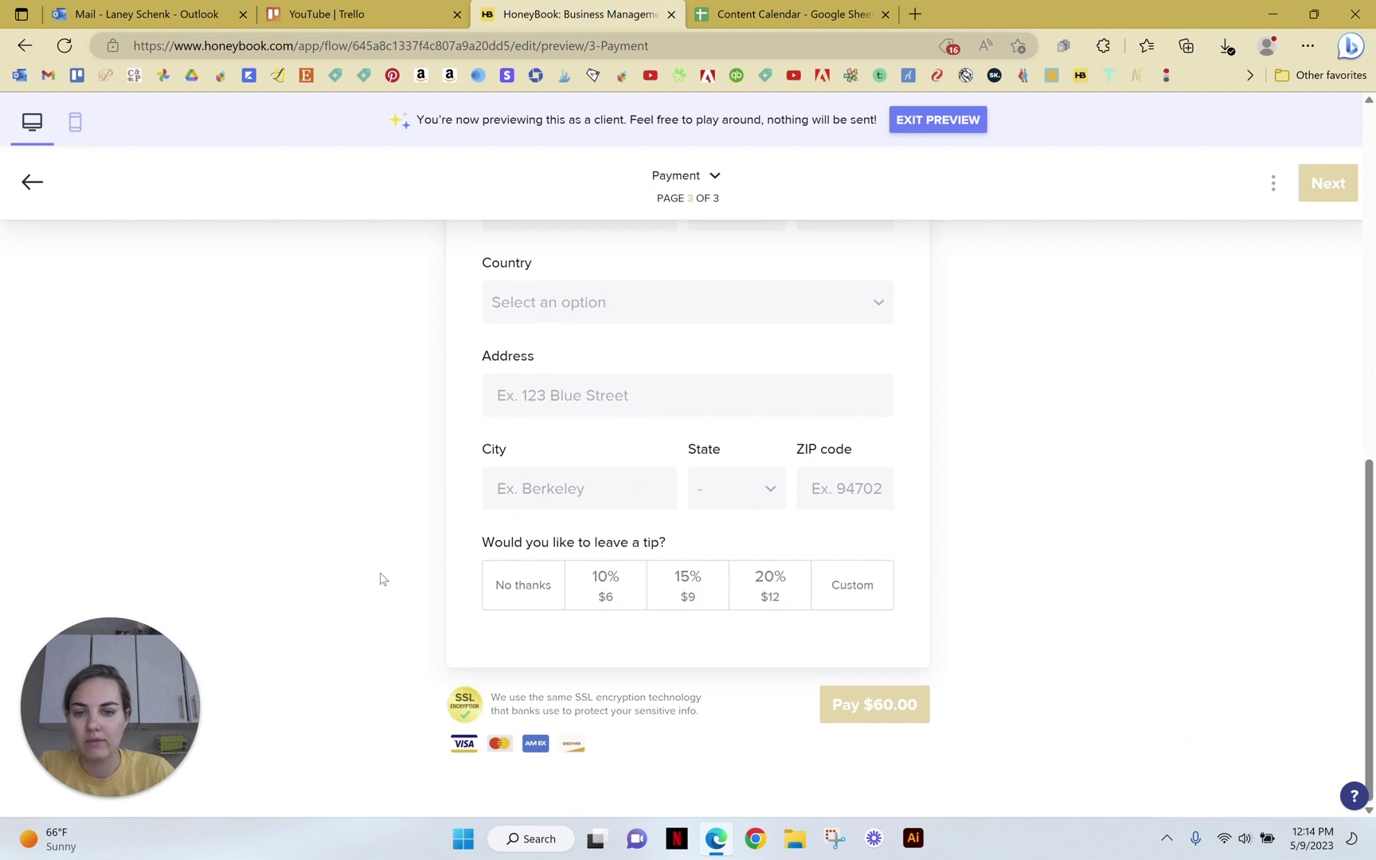
scroll(450, 552, "up", 3)
scroll(450, 553, "up", 6)
Step: Leave the preview and template editor for the projects pipeline
left_click(25, 46)
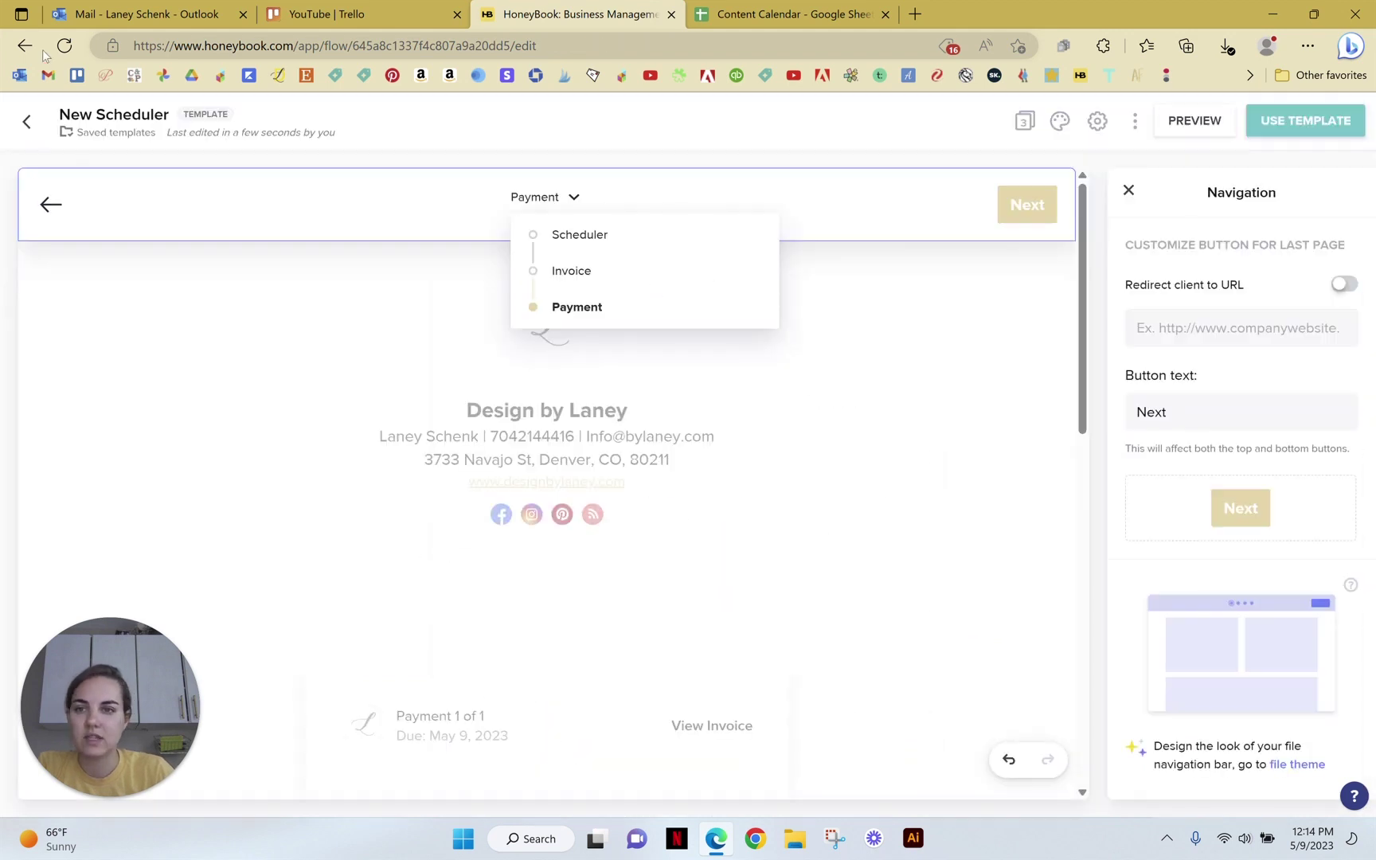
left_click(29, 120)
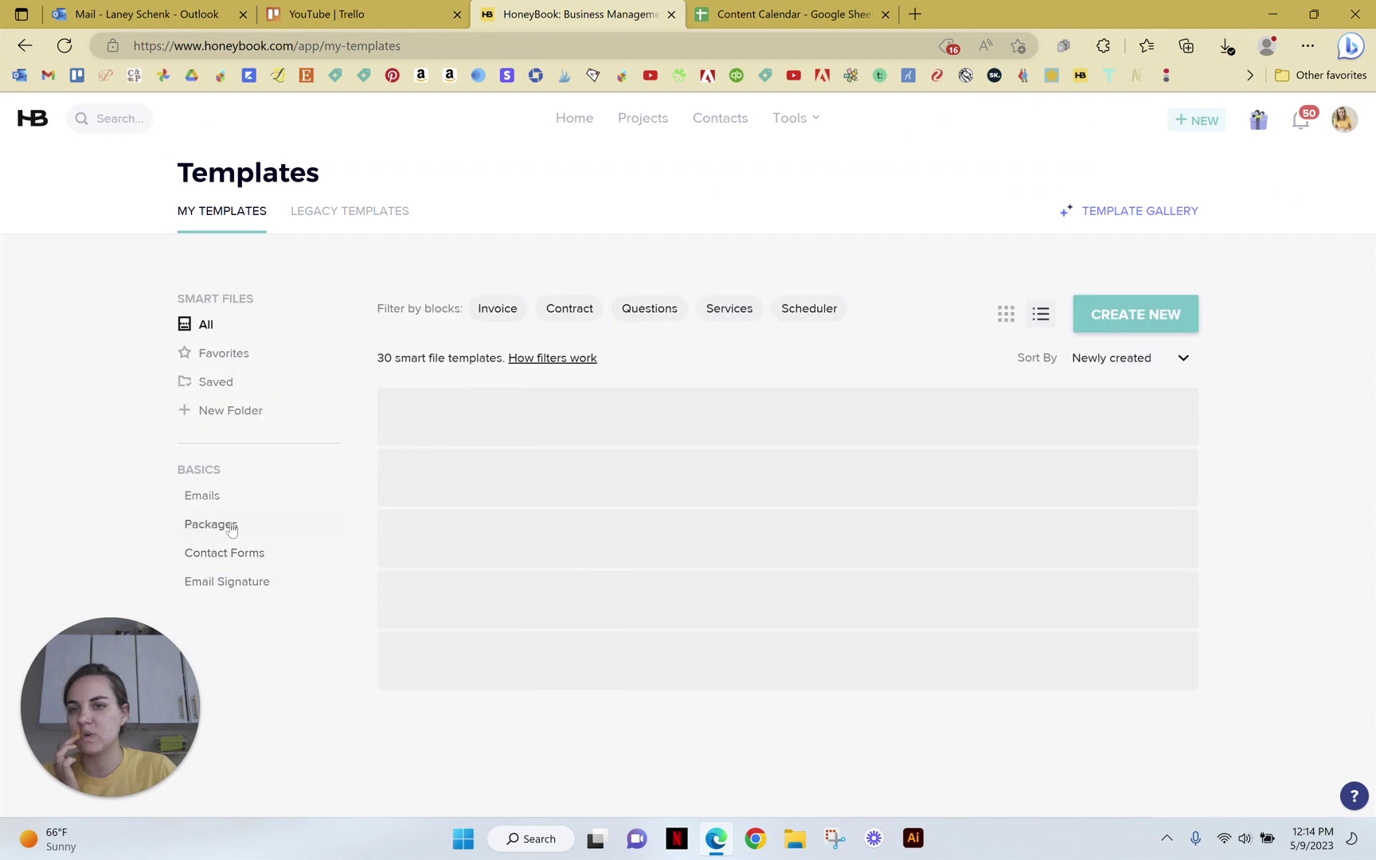
left_click(645, 123)
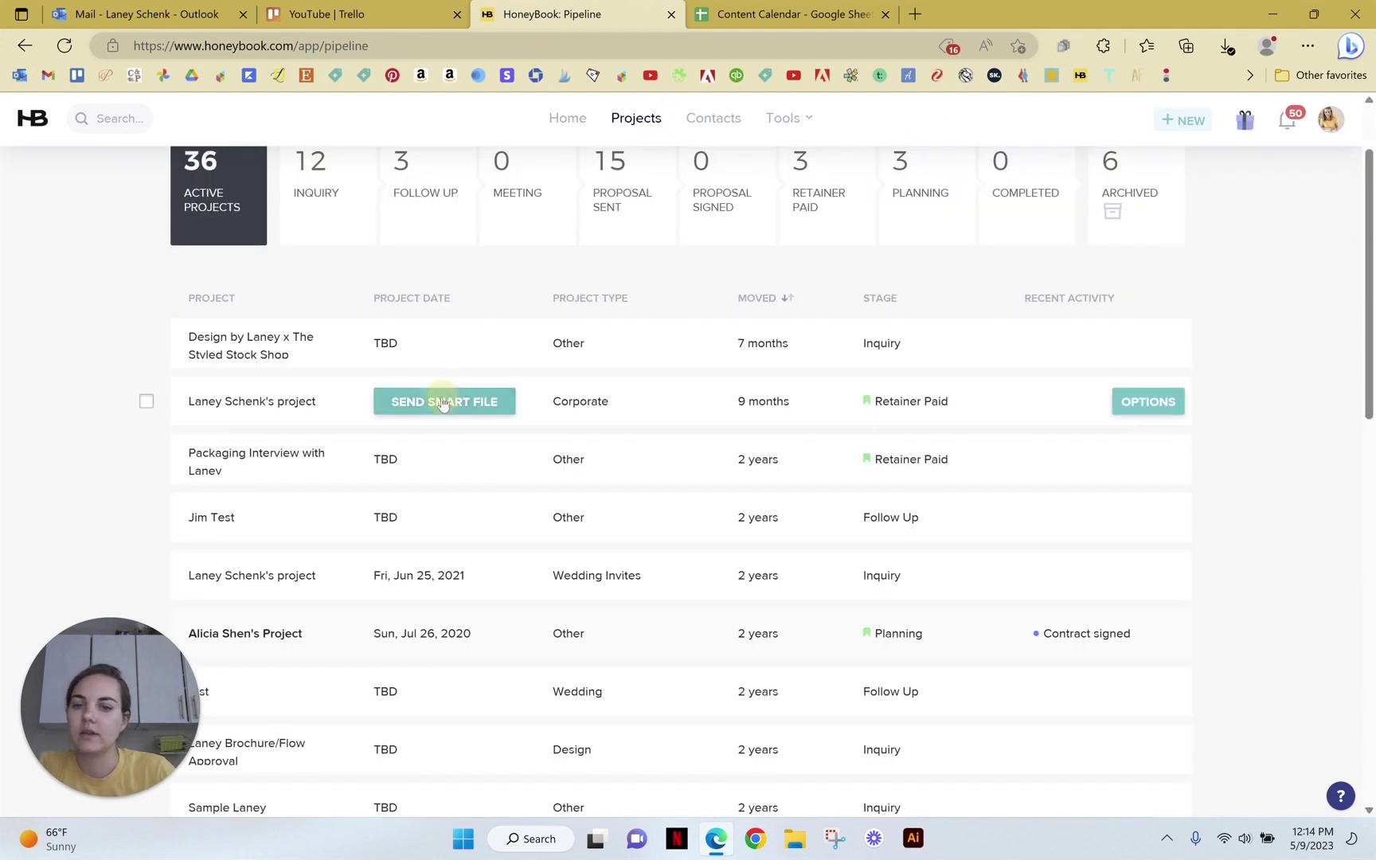
Step: Start a smart file for the second project from the New Scheduler template
left_click(445, 400)
left_click(741, 244)
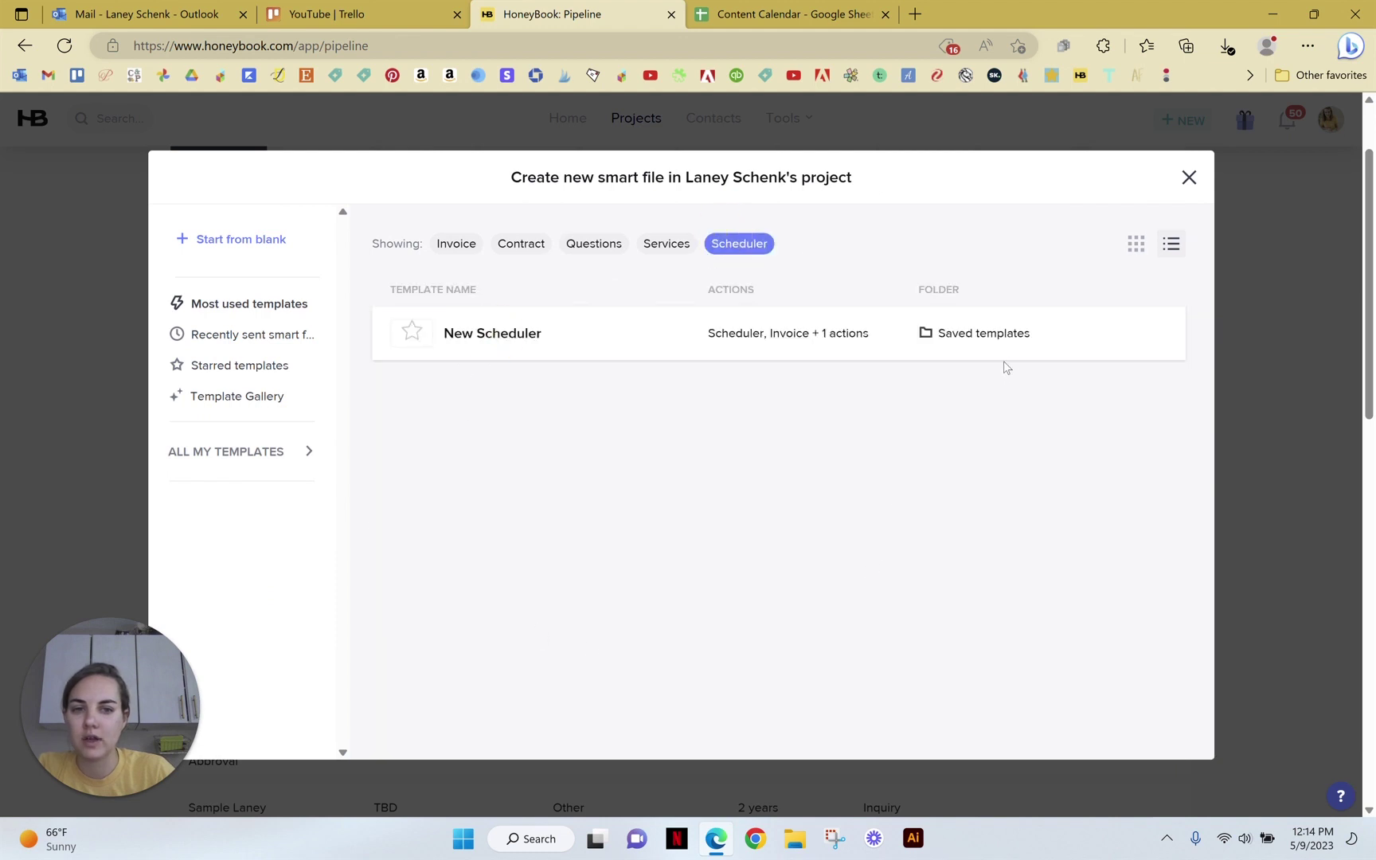
left_click(992, 335)
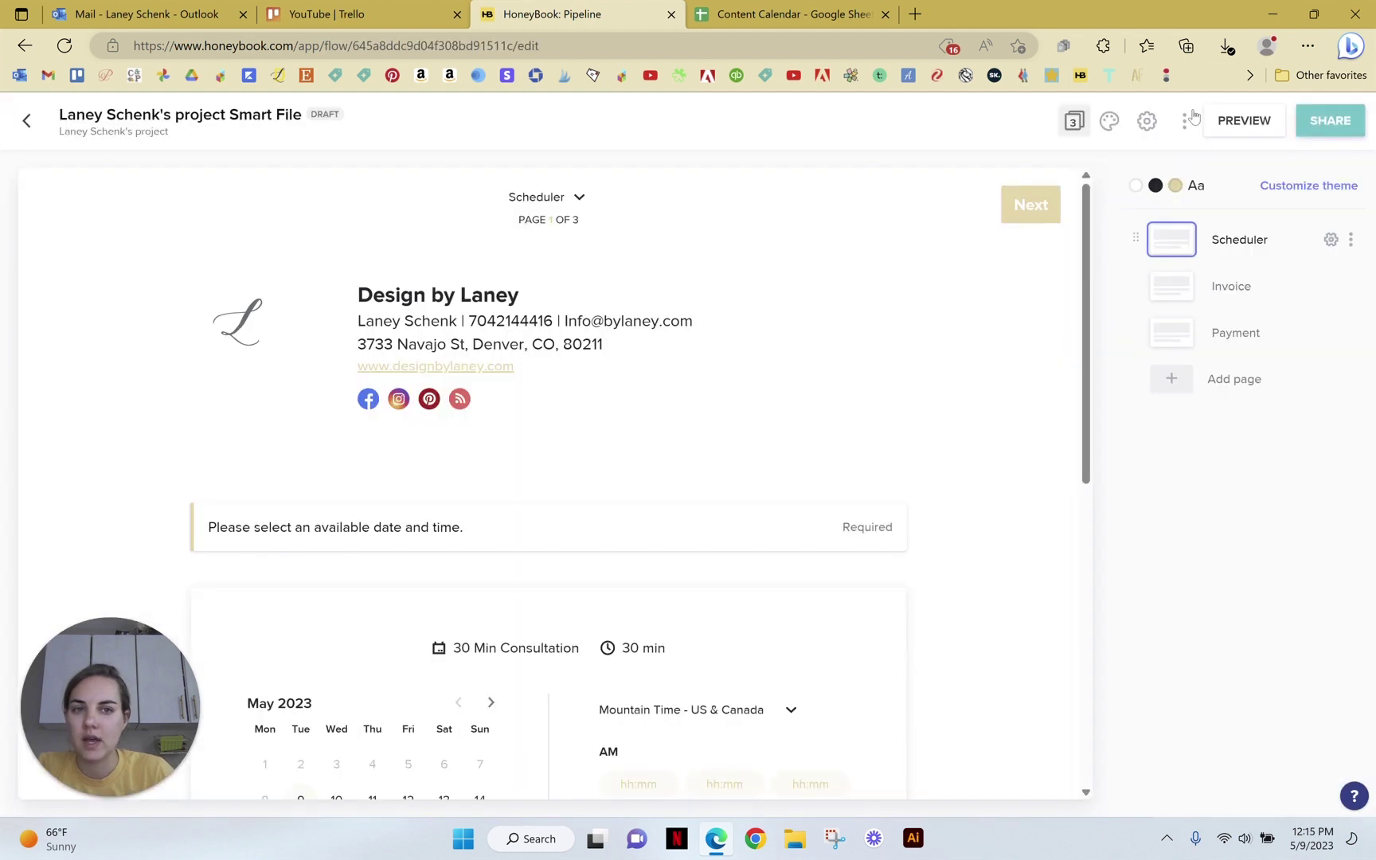
scroll(1017, 360, "down", 5)
scroll(806, 502, "up", 3)
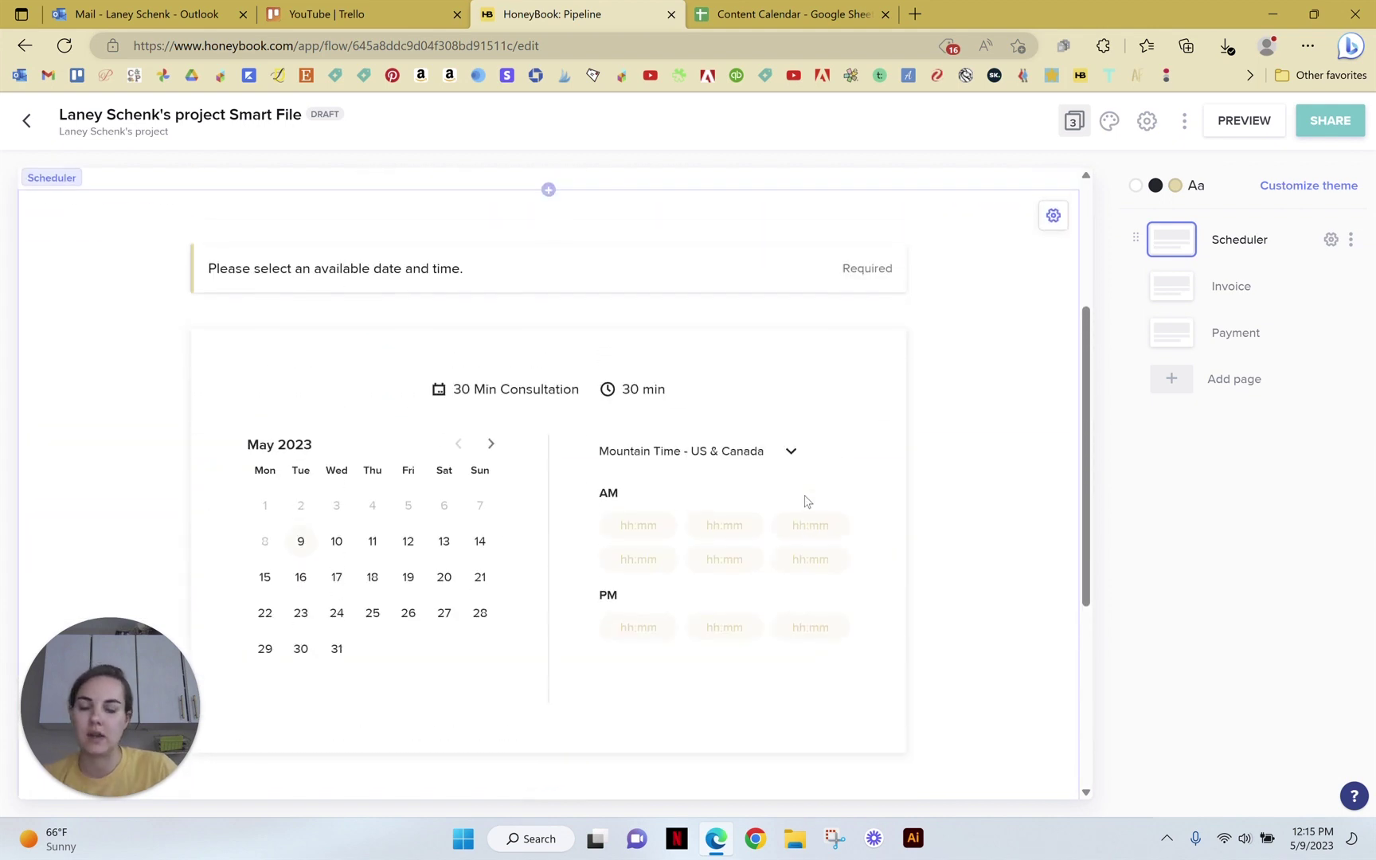
scroll(806, 502, "up", 2)
scroll(814, 481, "down", 3)
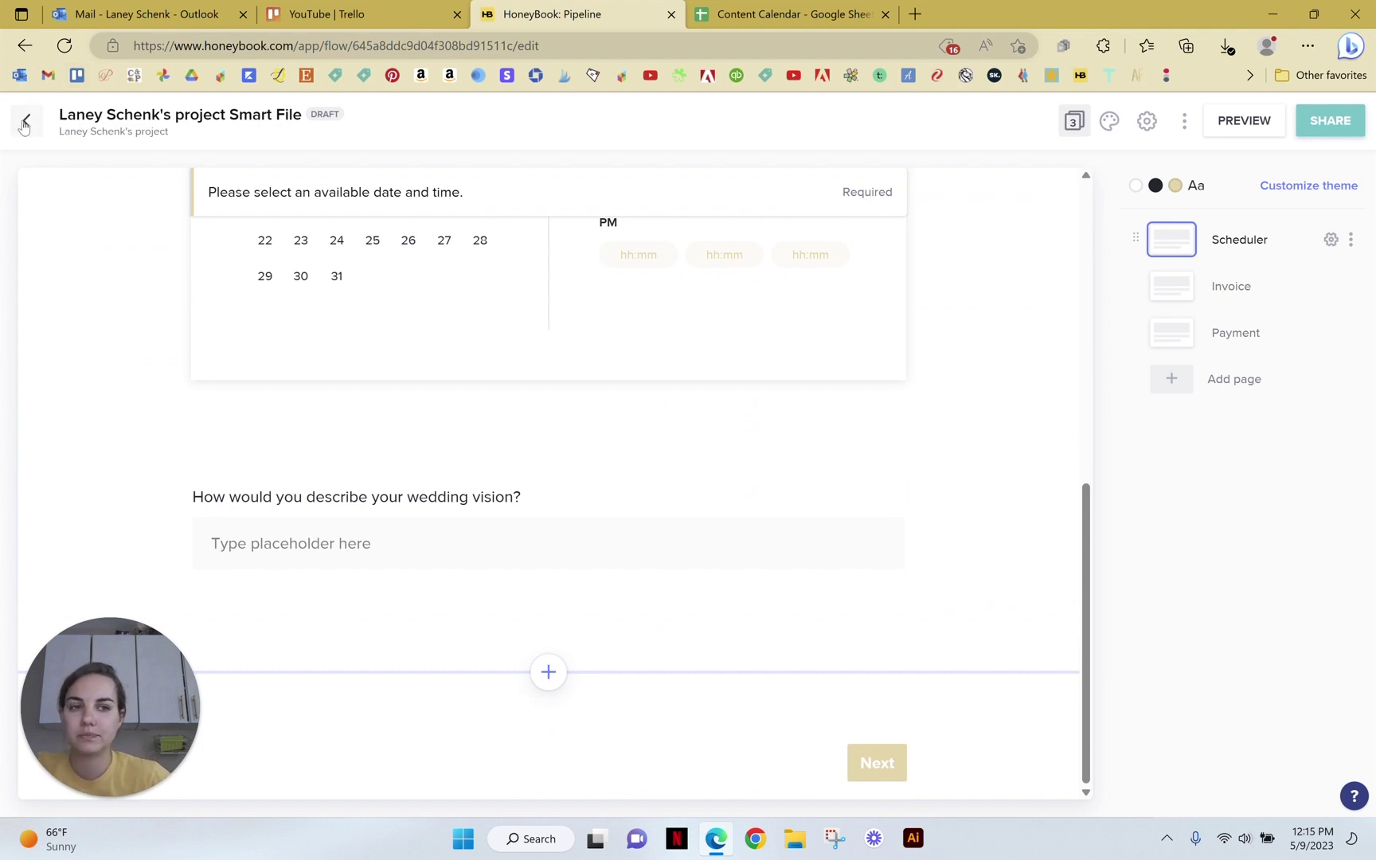
Step: Leave the smart file editor and start a new automation
left_click(24, 122)
left_click(401, 304)
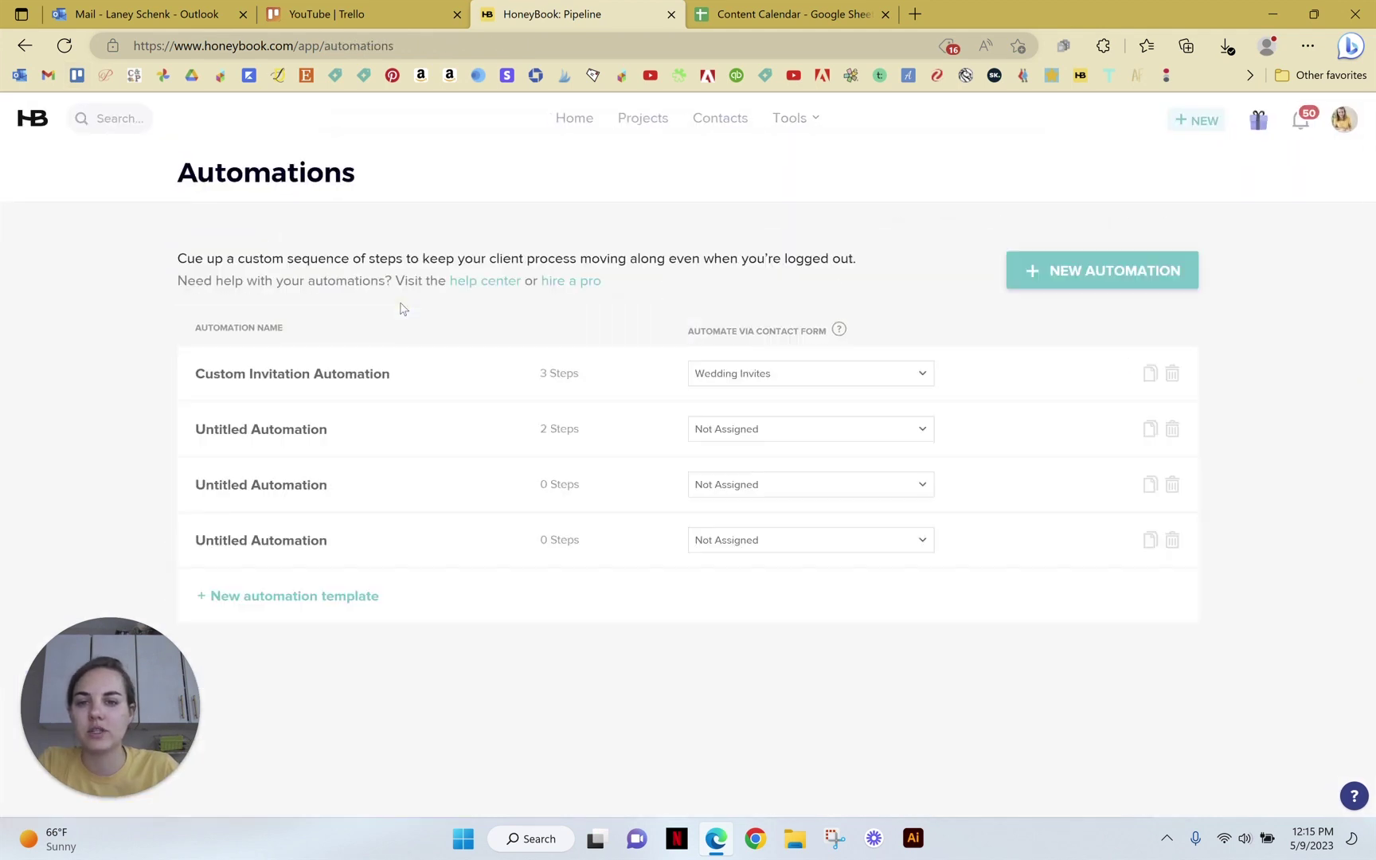
left_click(1106, 266)
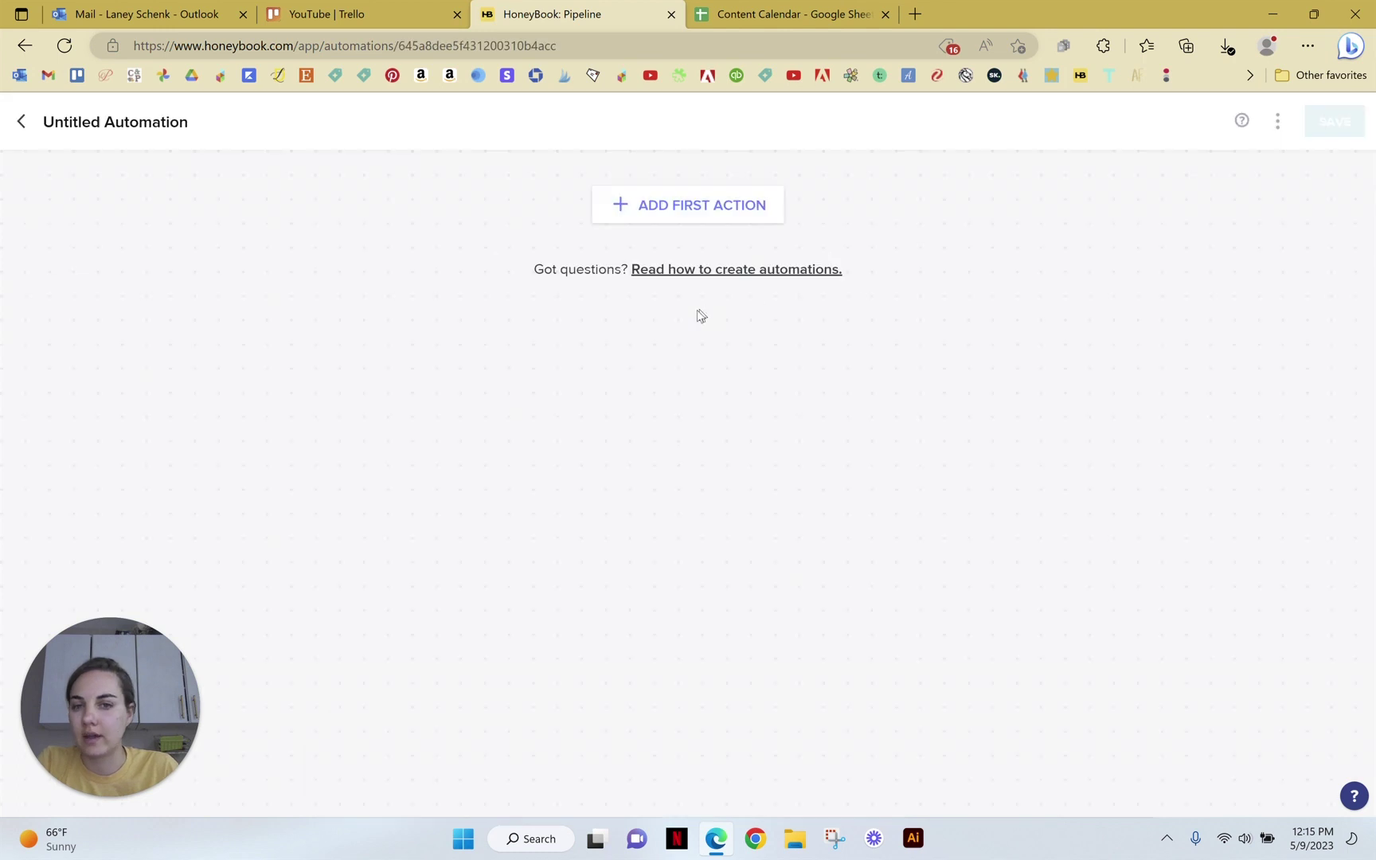
Step: Add a Send Smart File via email action using the New Scheduler template as is
left_click(662, 209)
left_click(652, 558)
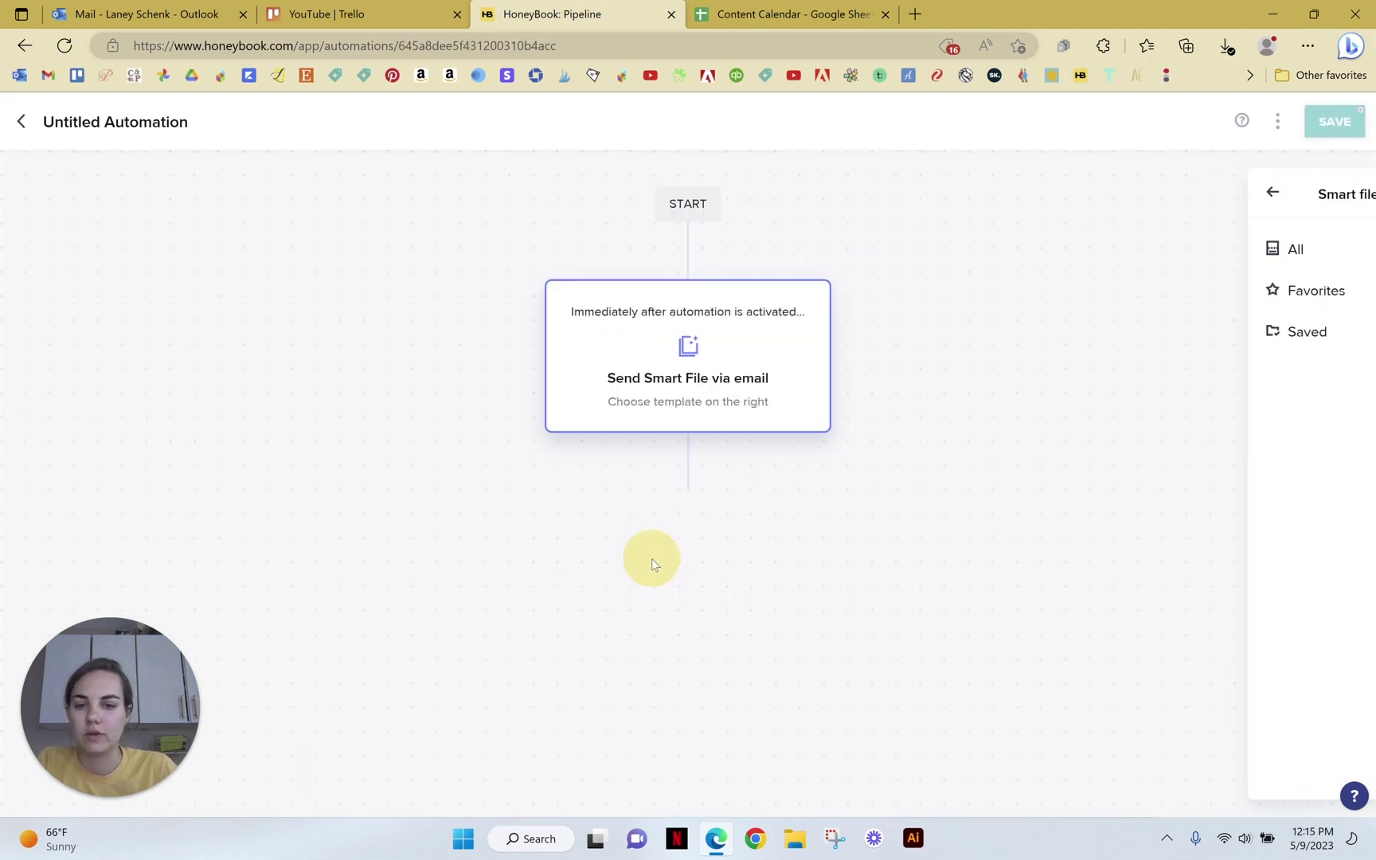
left_click(1186, 246)
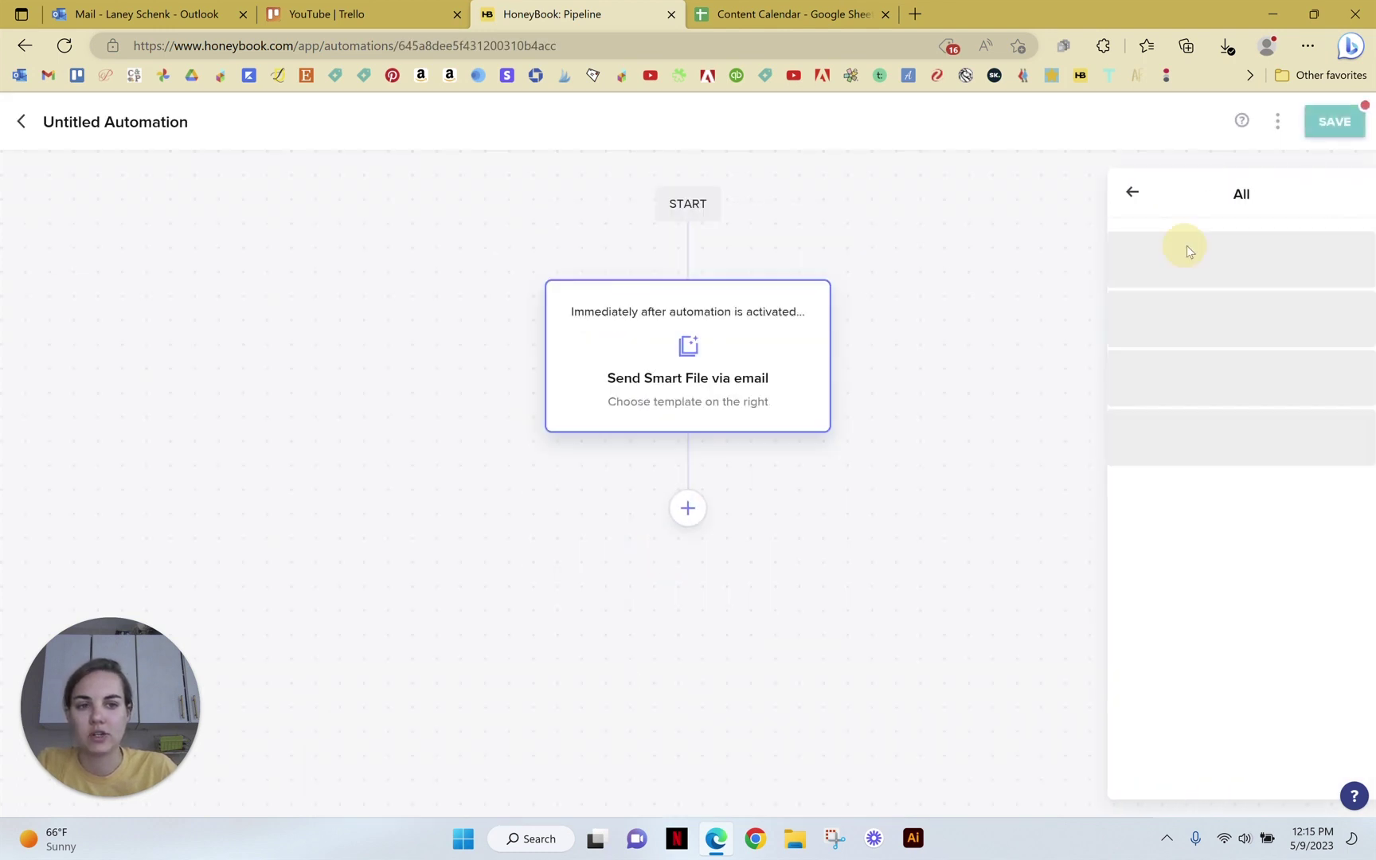
scroll(1247, 414, "down", 2)
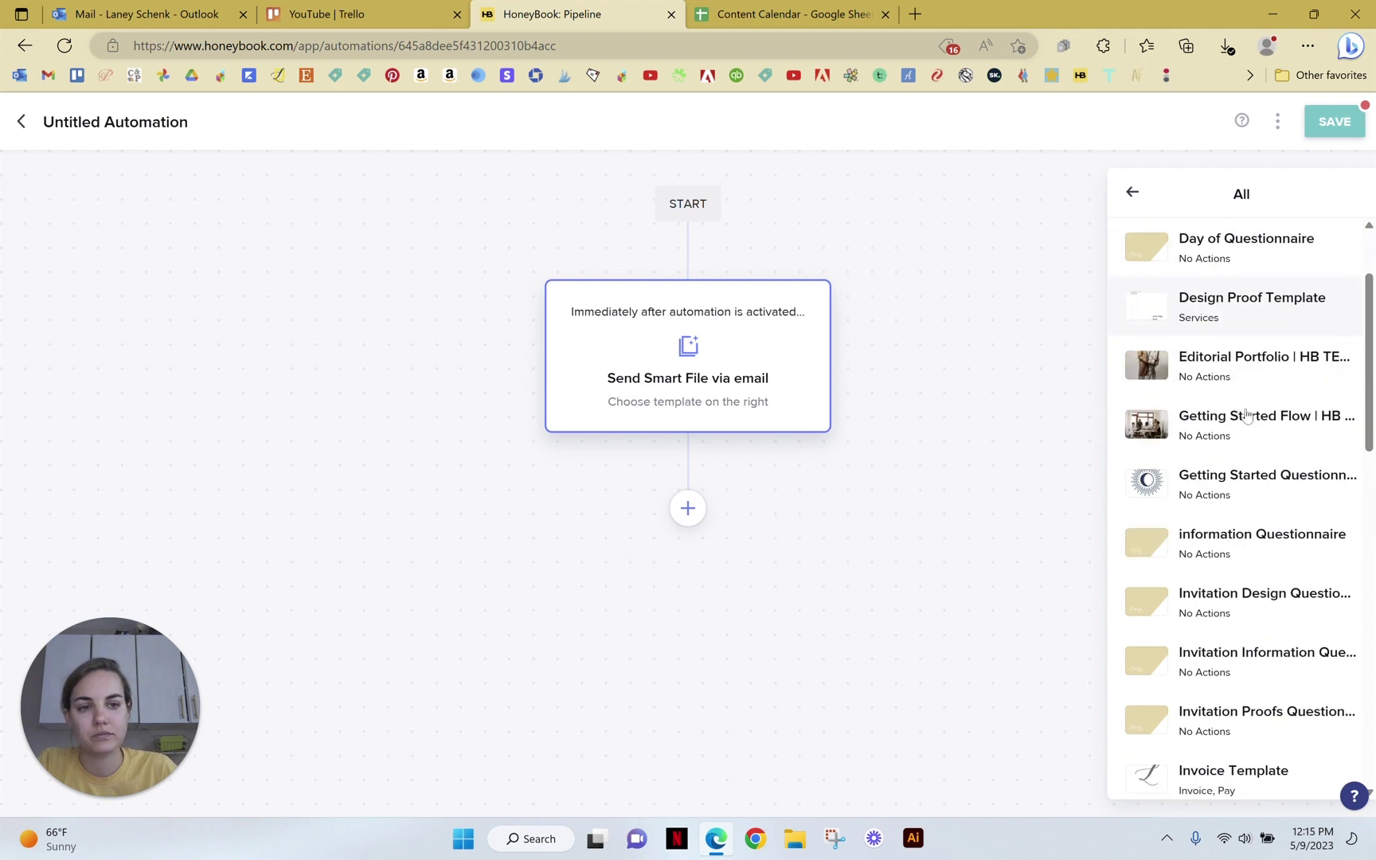
scroll(1247, 414, "down", 10)
left_click(1222, 318)
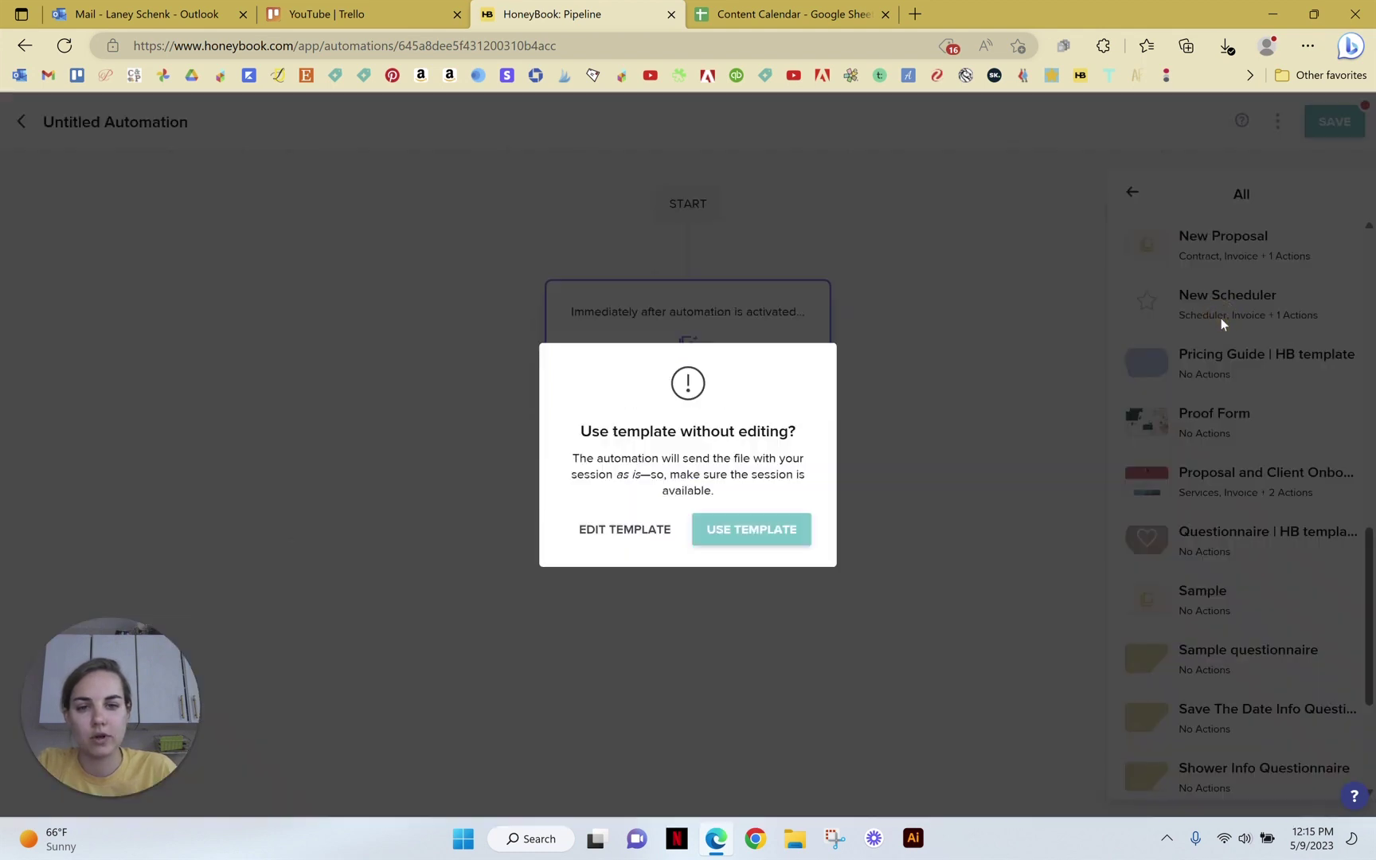
left_click(778, 528)
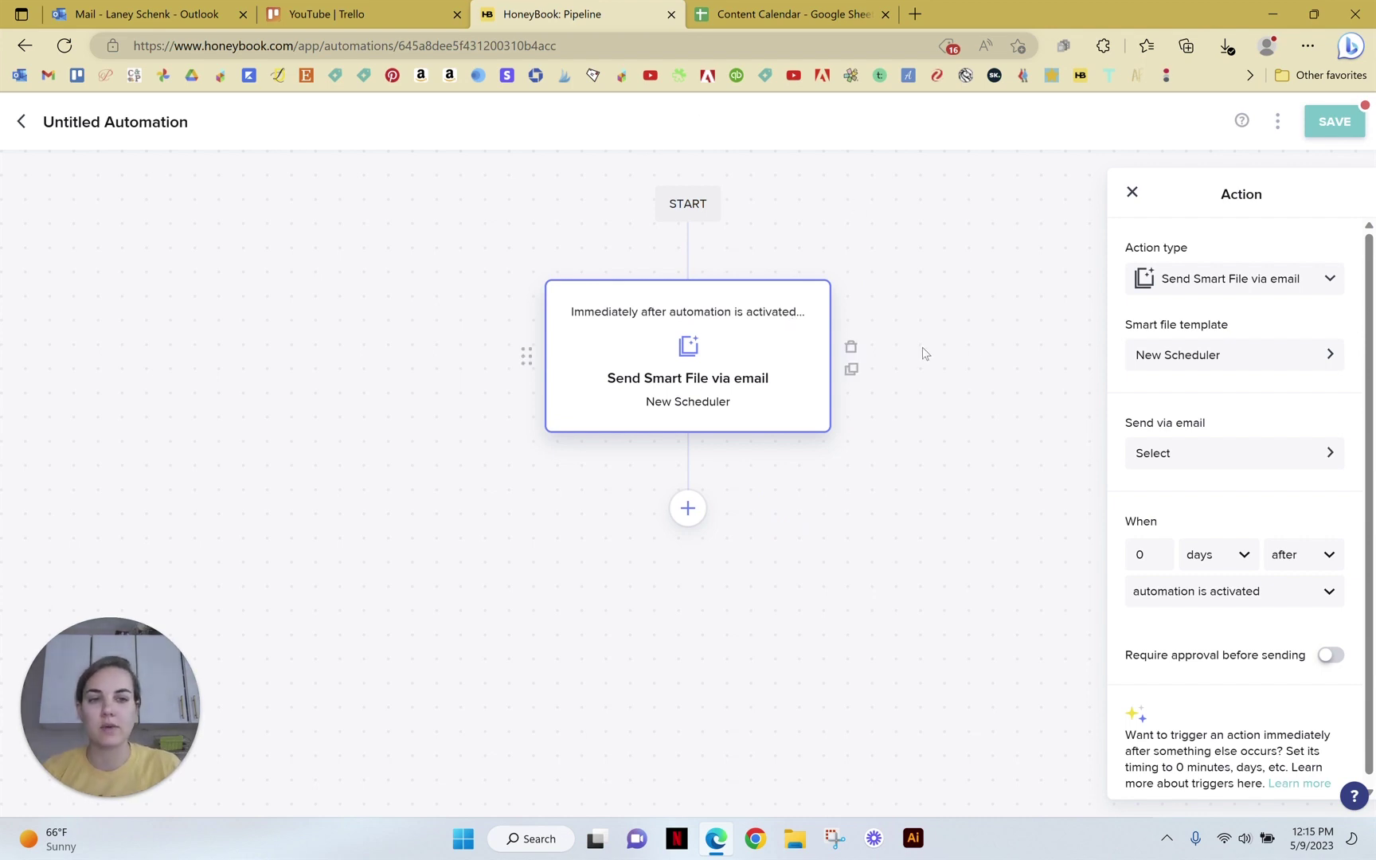
Step: Review the trigger options, keeping the email sent on activation
scroll(1274, 398, "down", 1)
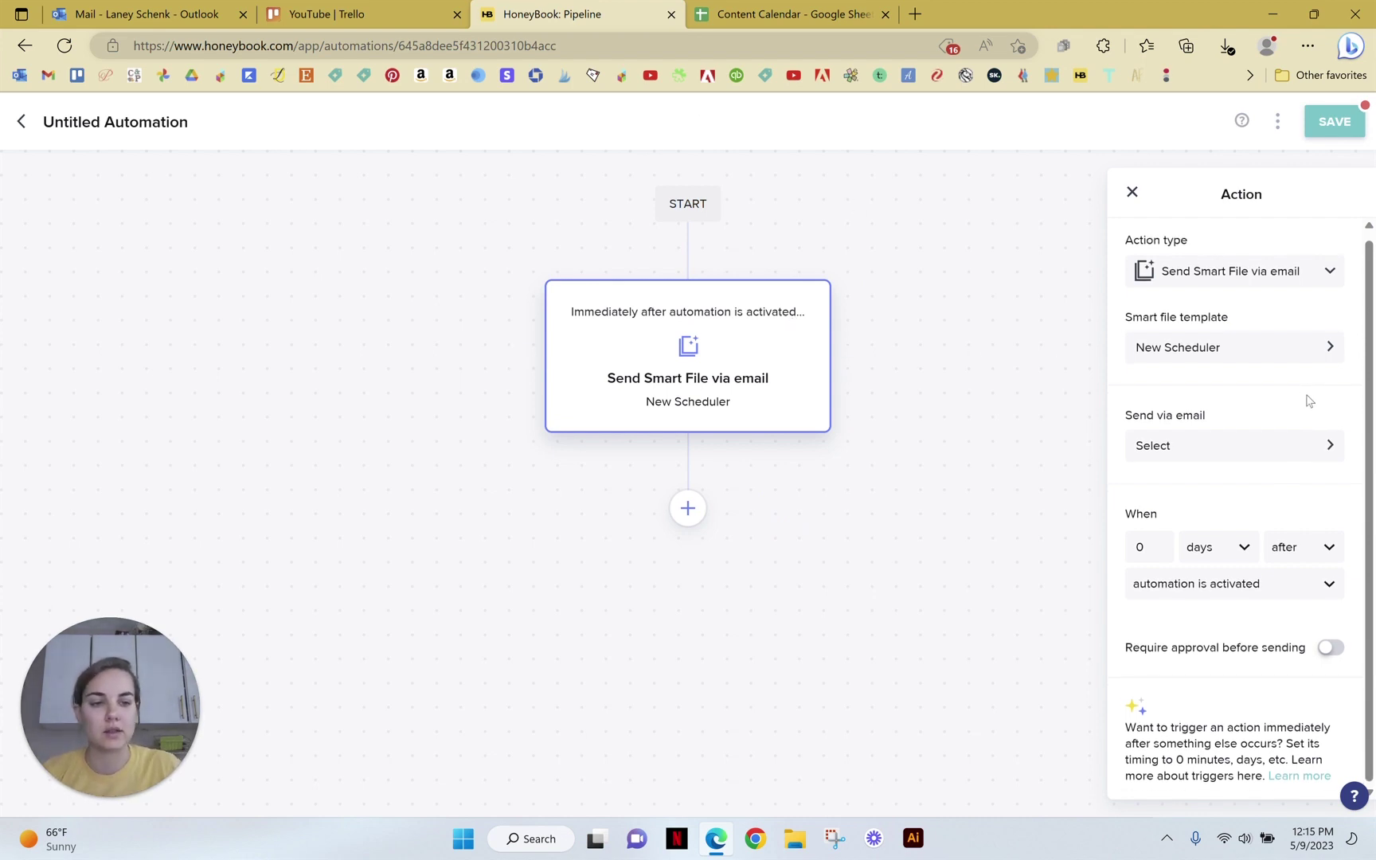
left_click(1243, 582)
scroll(1269, 710, "down", 5)
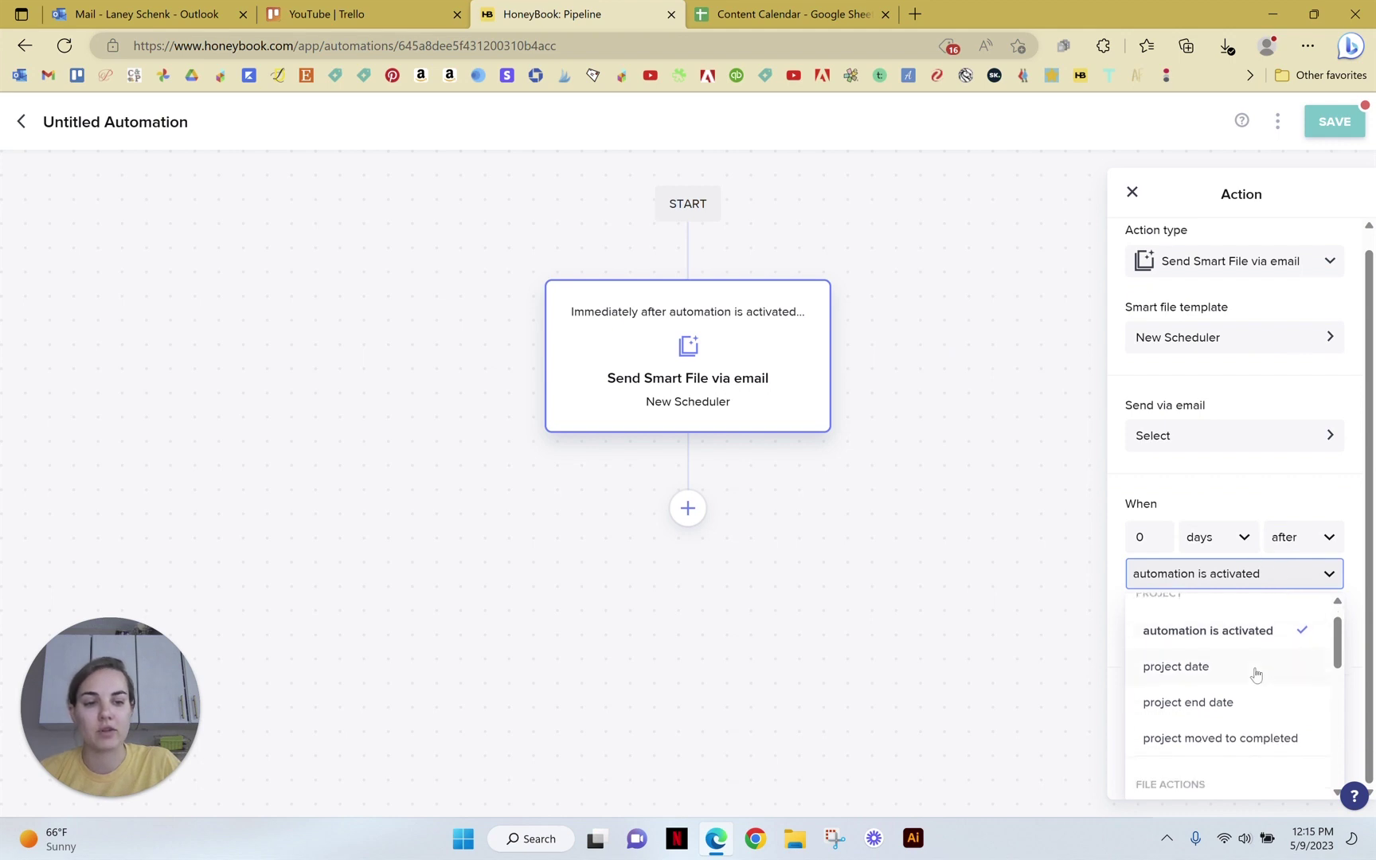
scroll(1213, 690, "down", 3)
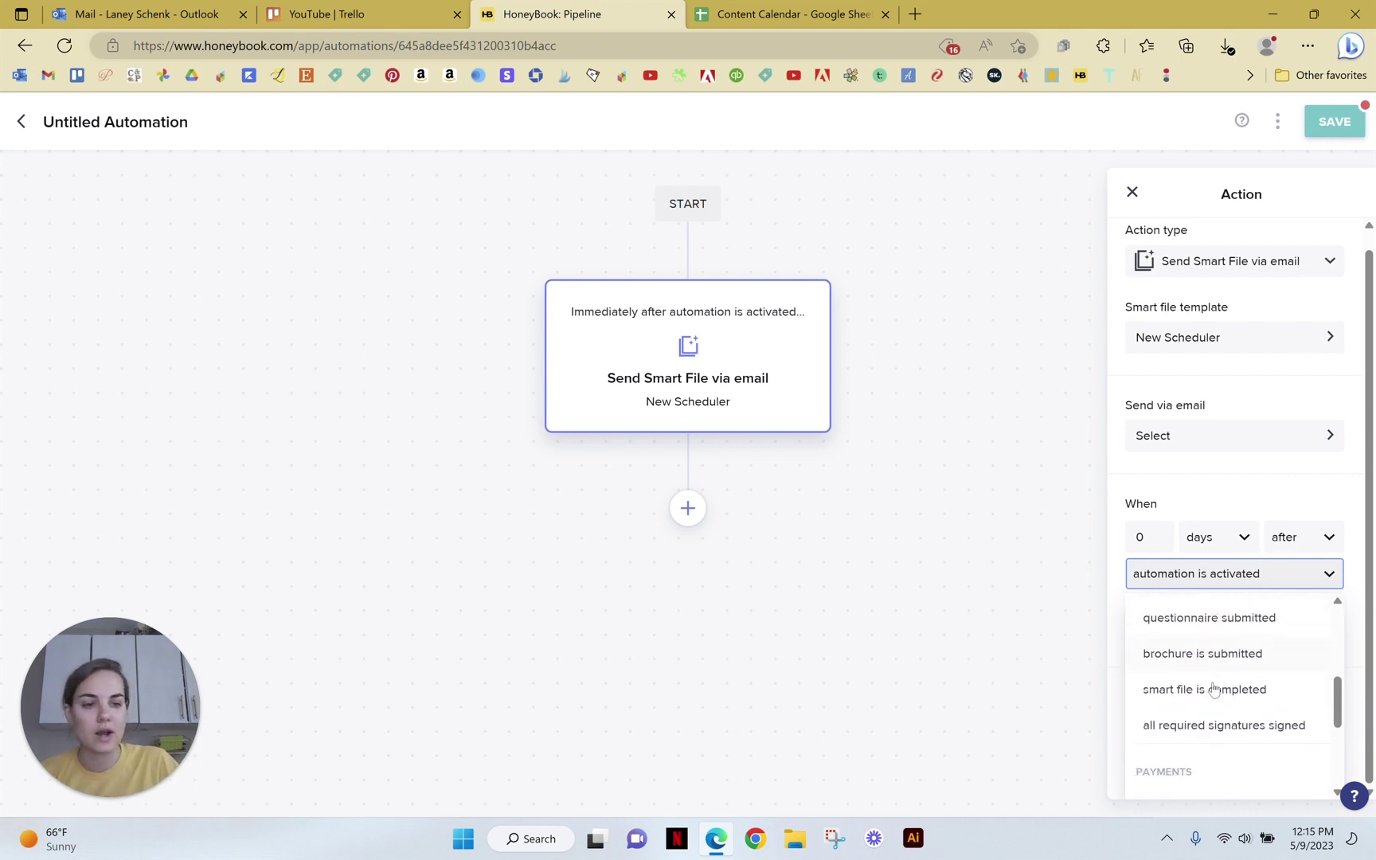
scroll(1213, 701, "up", 10)
scroll(1245, 637, "down", 8)
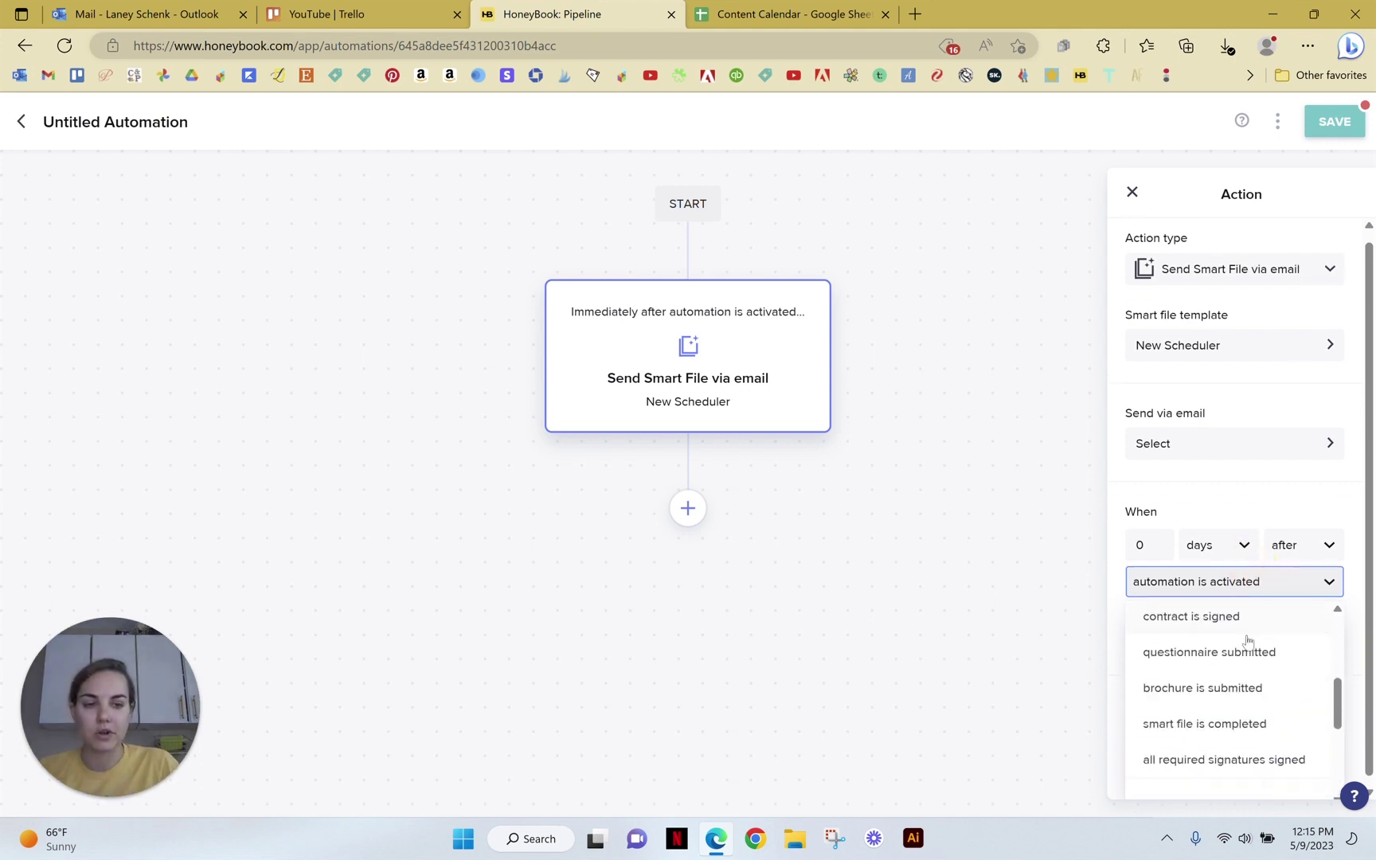
scroll(1244, 637, "up", 3)
left_click(1240, 482)
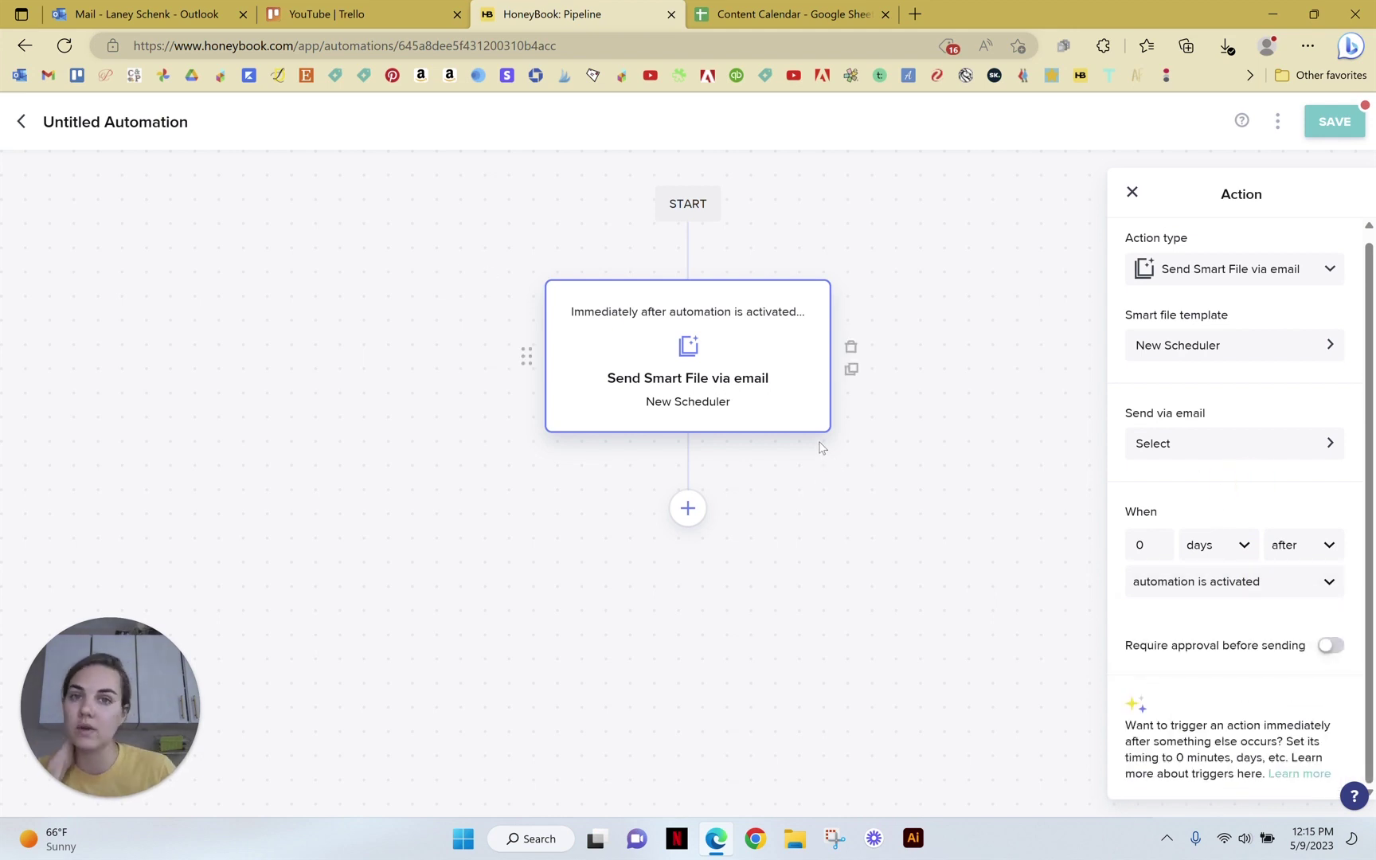
Step: Go from the automation editor to the Scheduler tool page
left_click(21, 122)
left_click(815, 121)
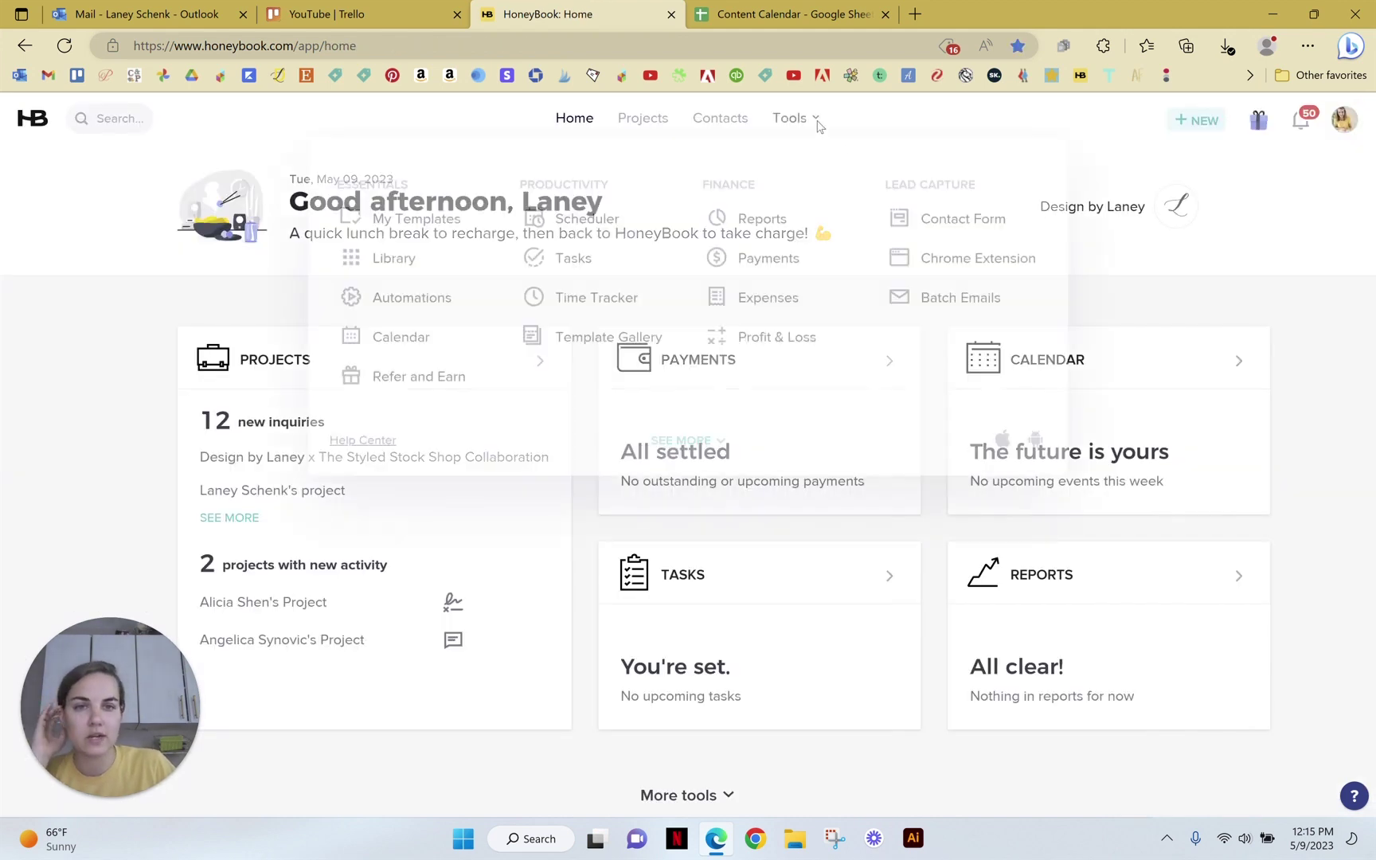
left_click(577, 226)
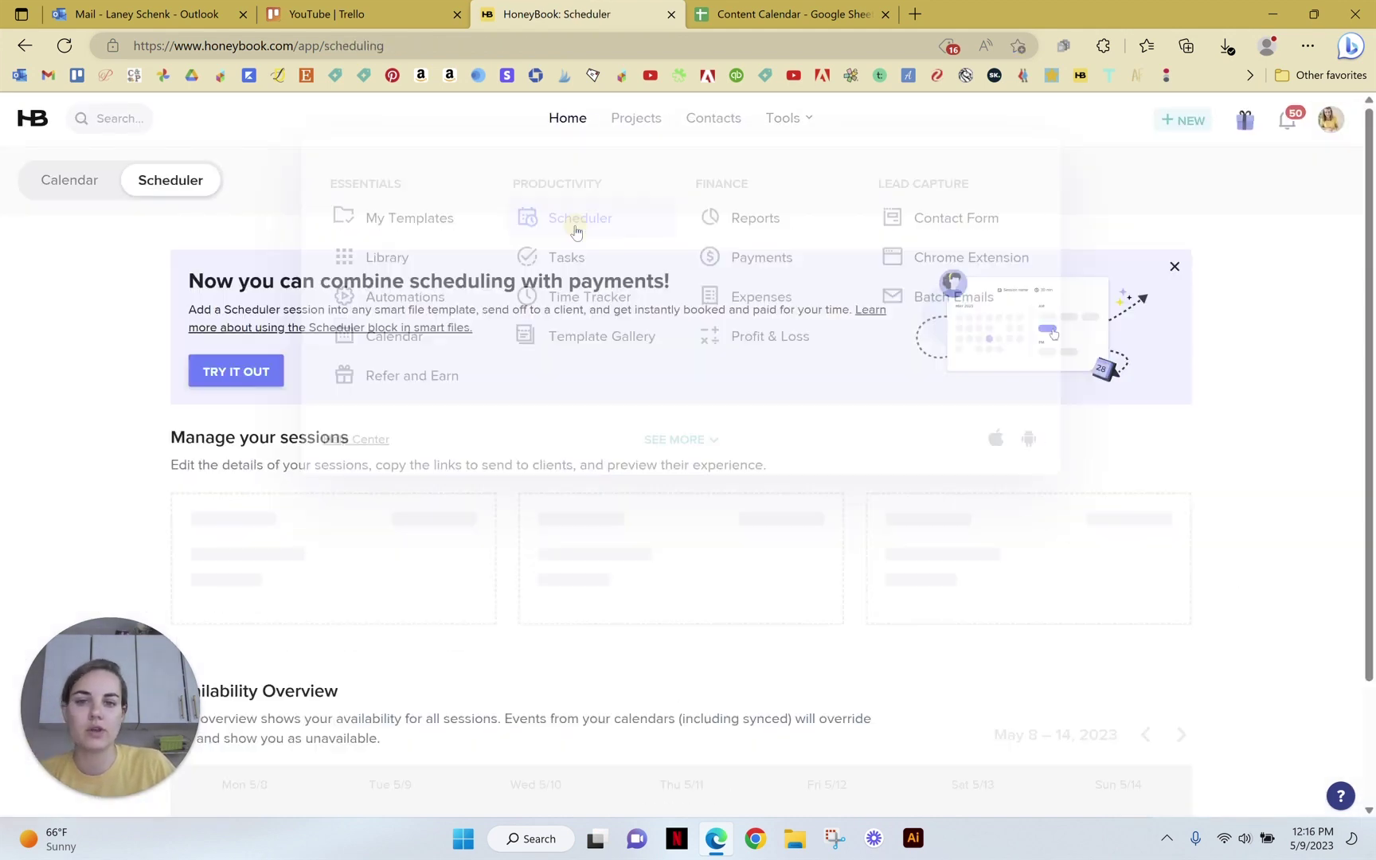
scroll(890, 558, "down", 2)
scroll(890, 549, "up", 2)
Step: View the month Calendar from the Tools menu
left_click(788, 118)
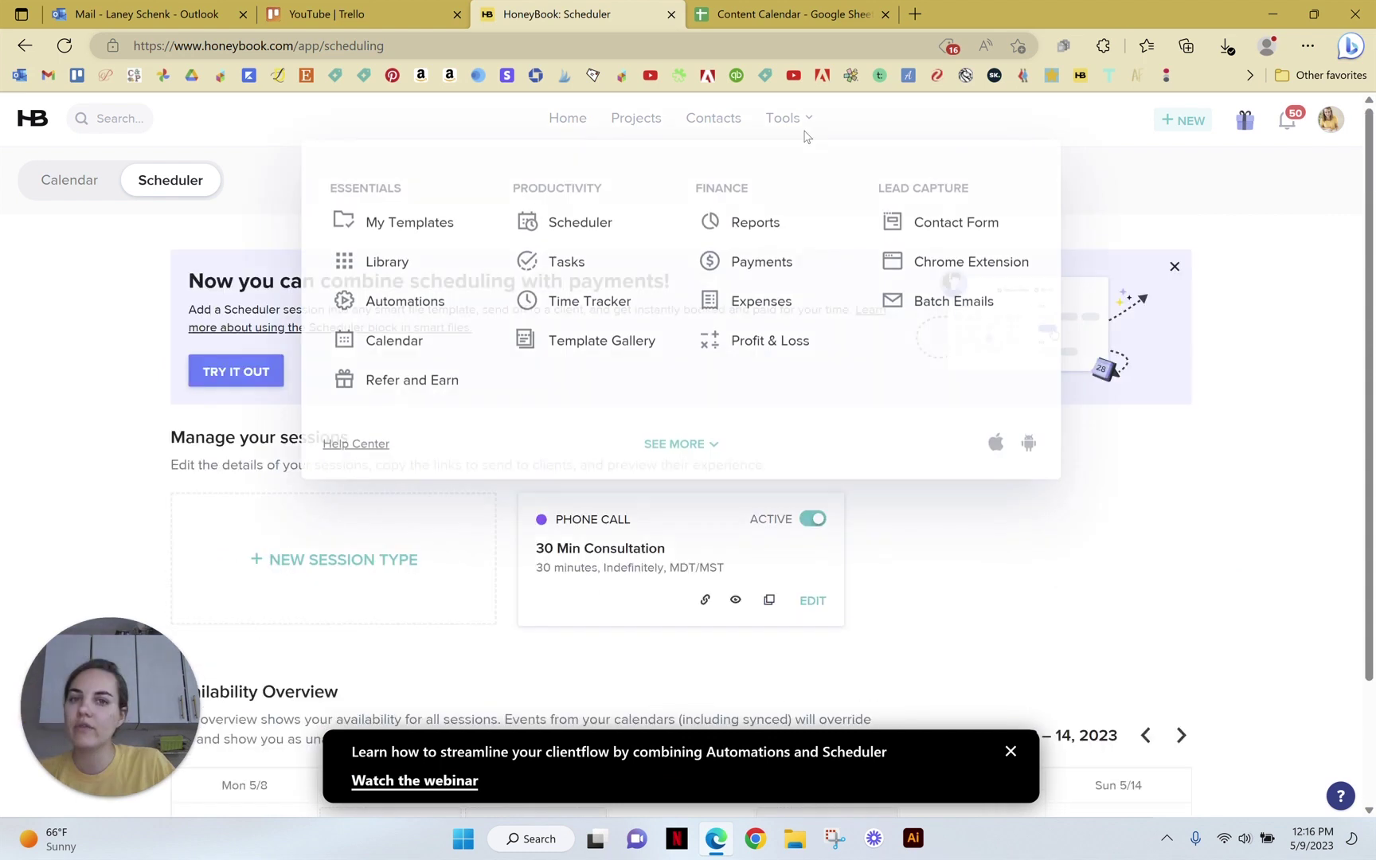
left_click(434, 338)
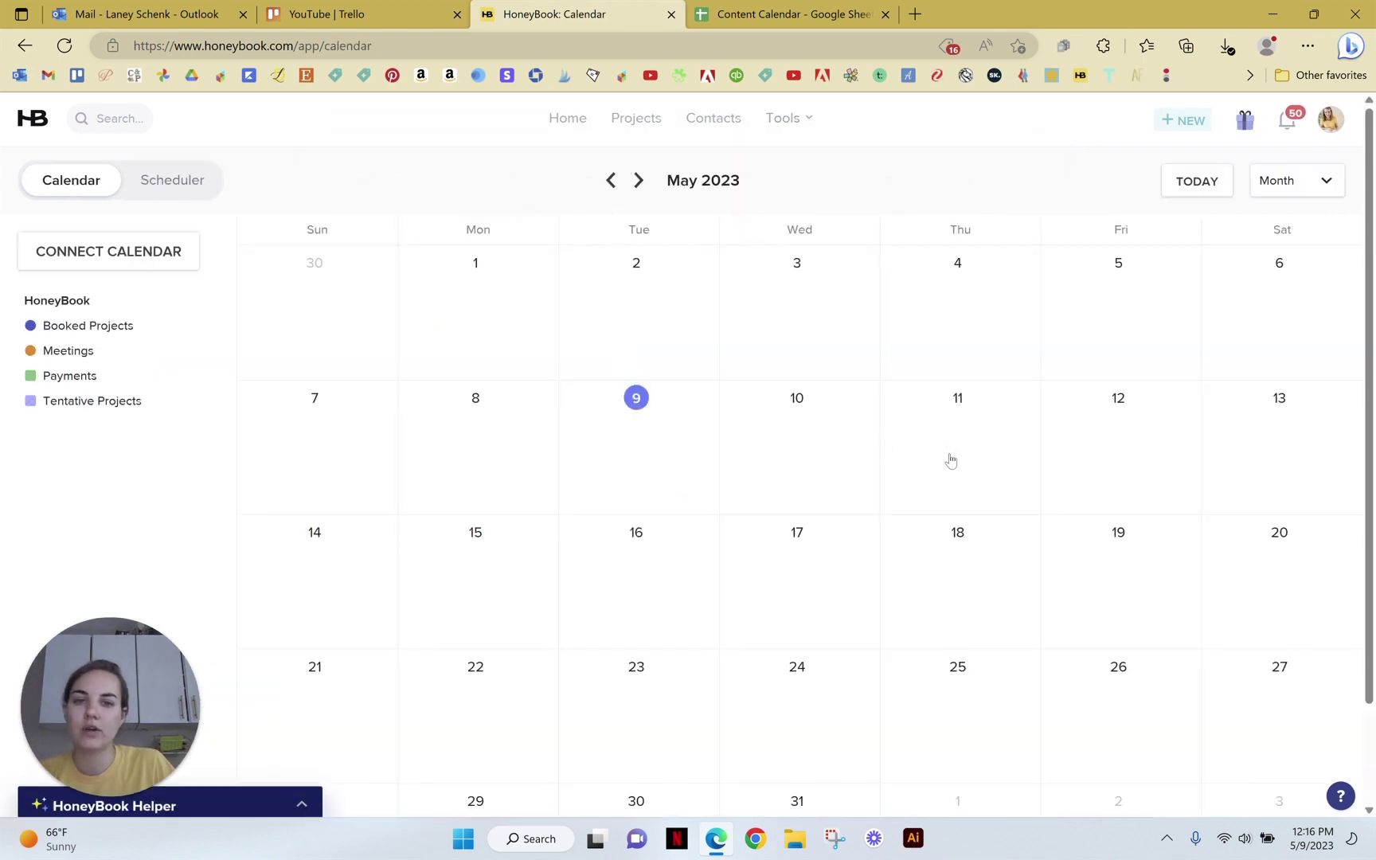
scroll(1117, 523, "down", 2)
scroll(1047, 507, "up", 2)
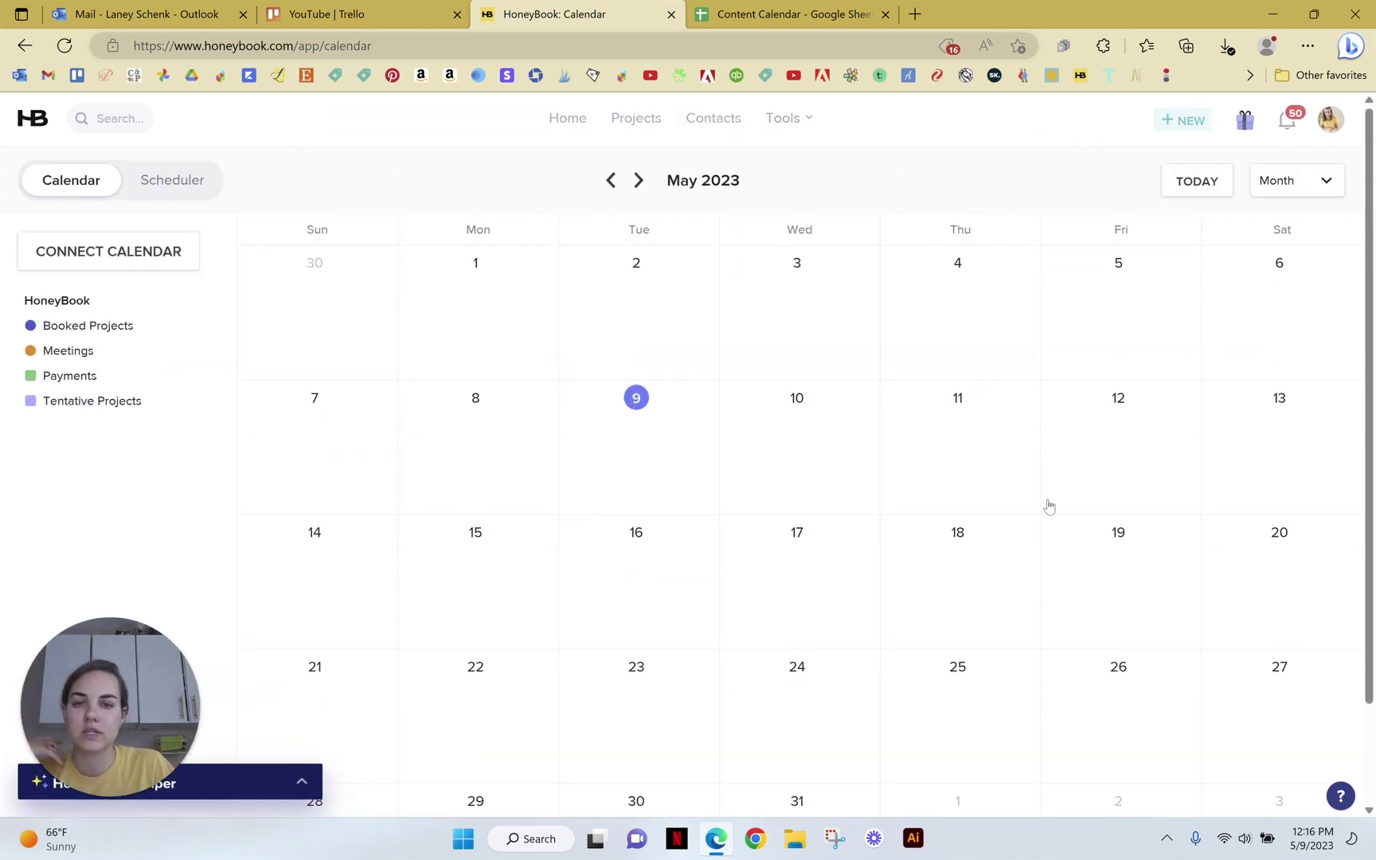
Step: Return to the Scheduler to review the 30 Min Consultation and May 8–14 availability
left_click(799, 117)
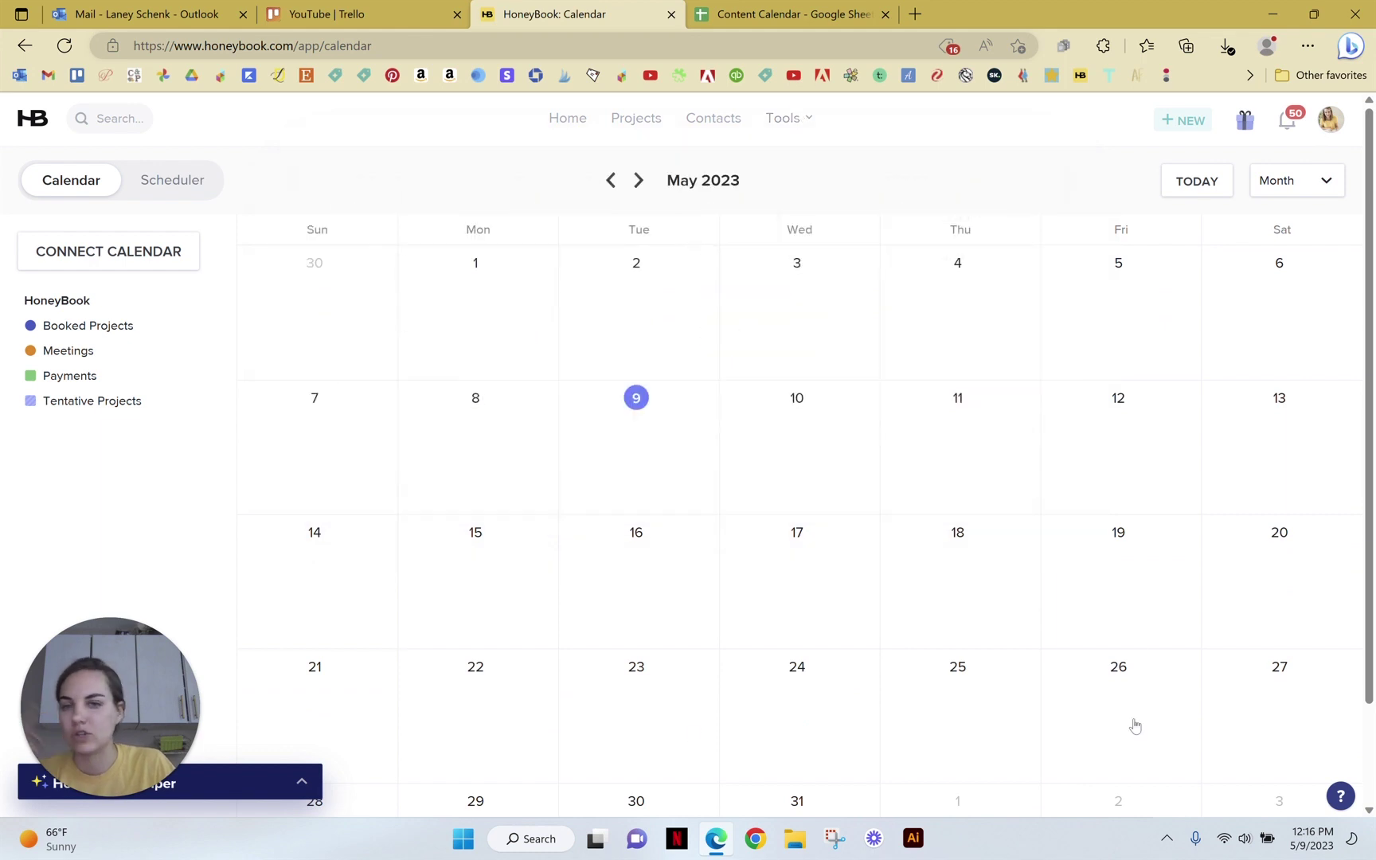
mouse_move(796, 129)
left_click(549, 226)
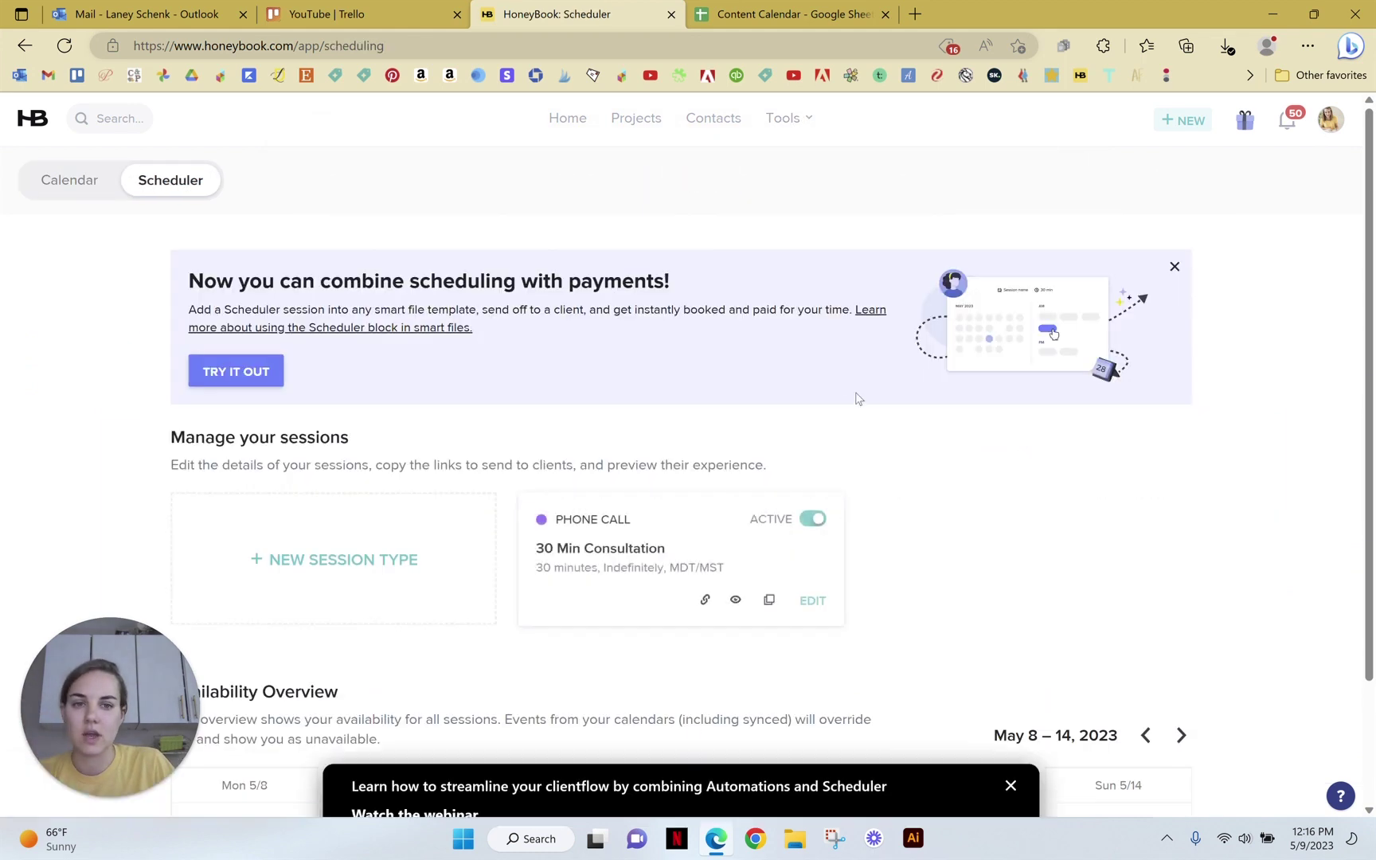
scroll(1288, 398, "down", 2)
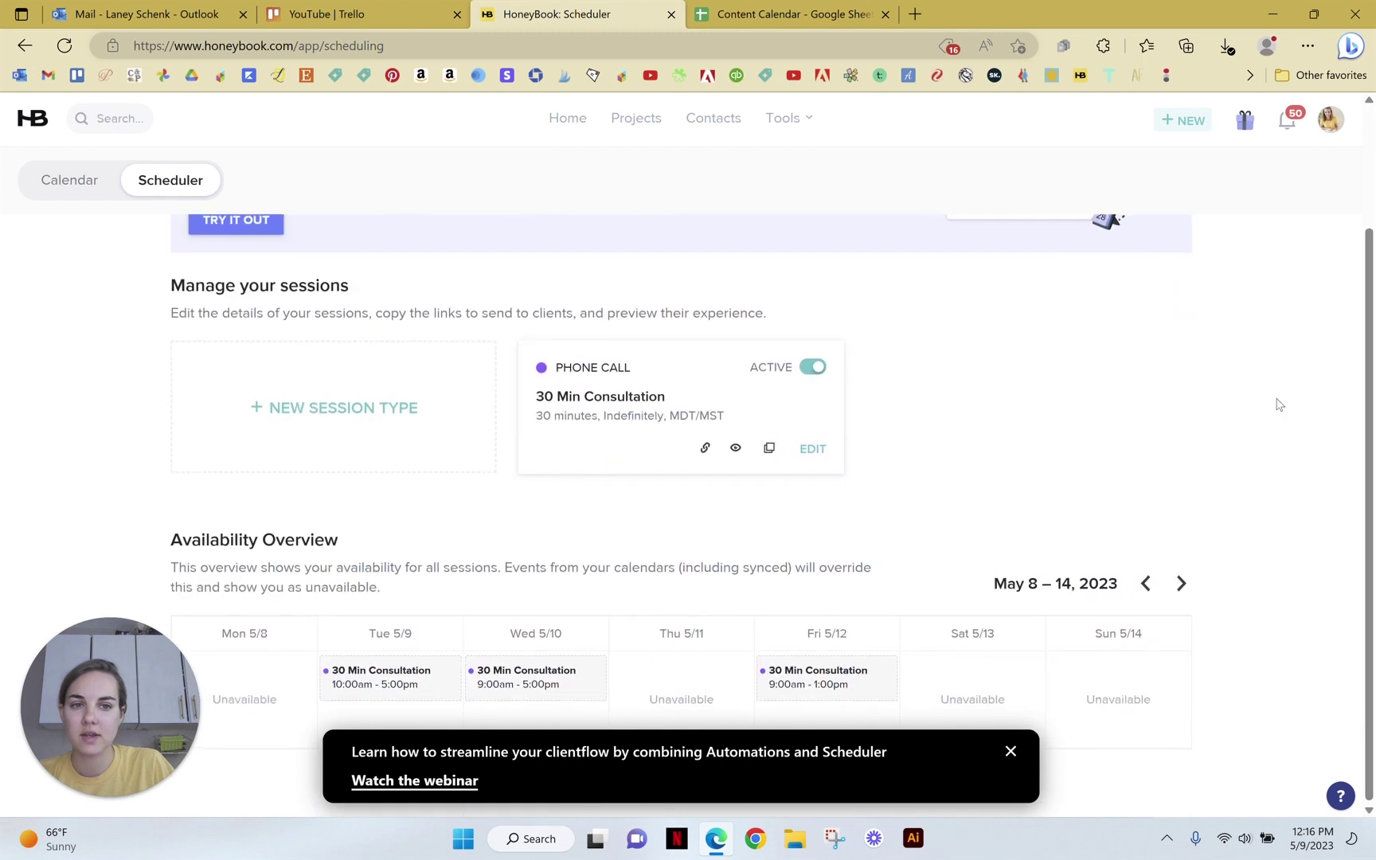
scroll(1288, 398, "up", 2)
Step: Dismiss the scheduling-with-payments banner and open My Templates from Tools
left_click(1174, 268)
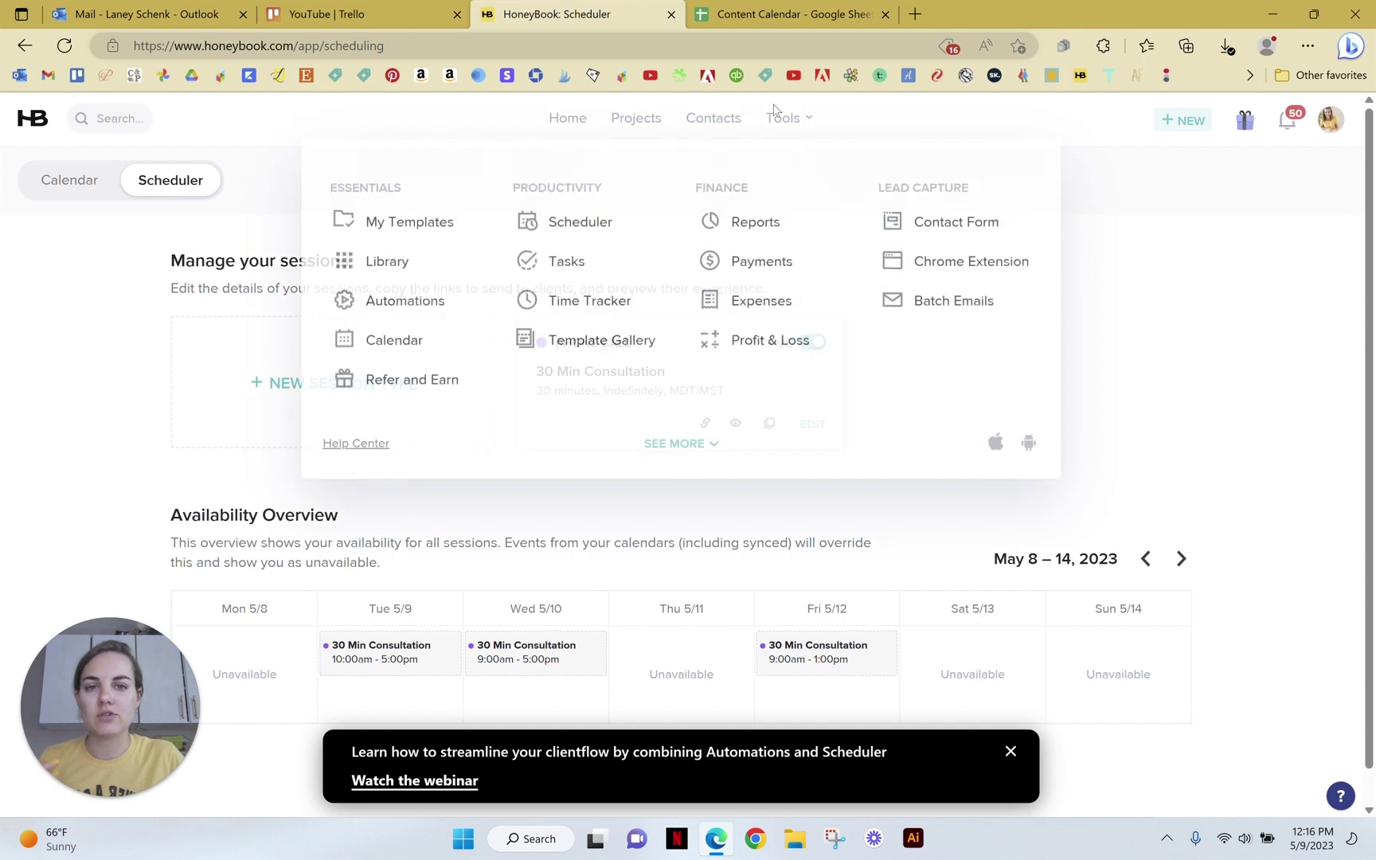
mouse_move(789, 120)
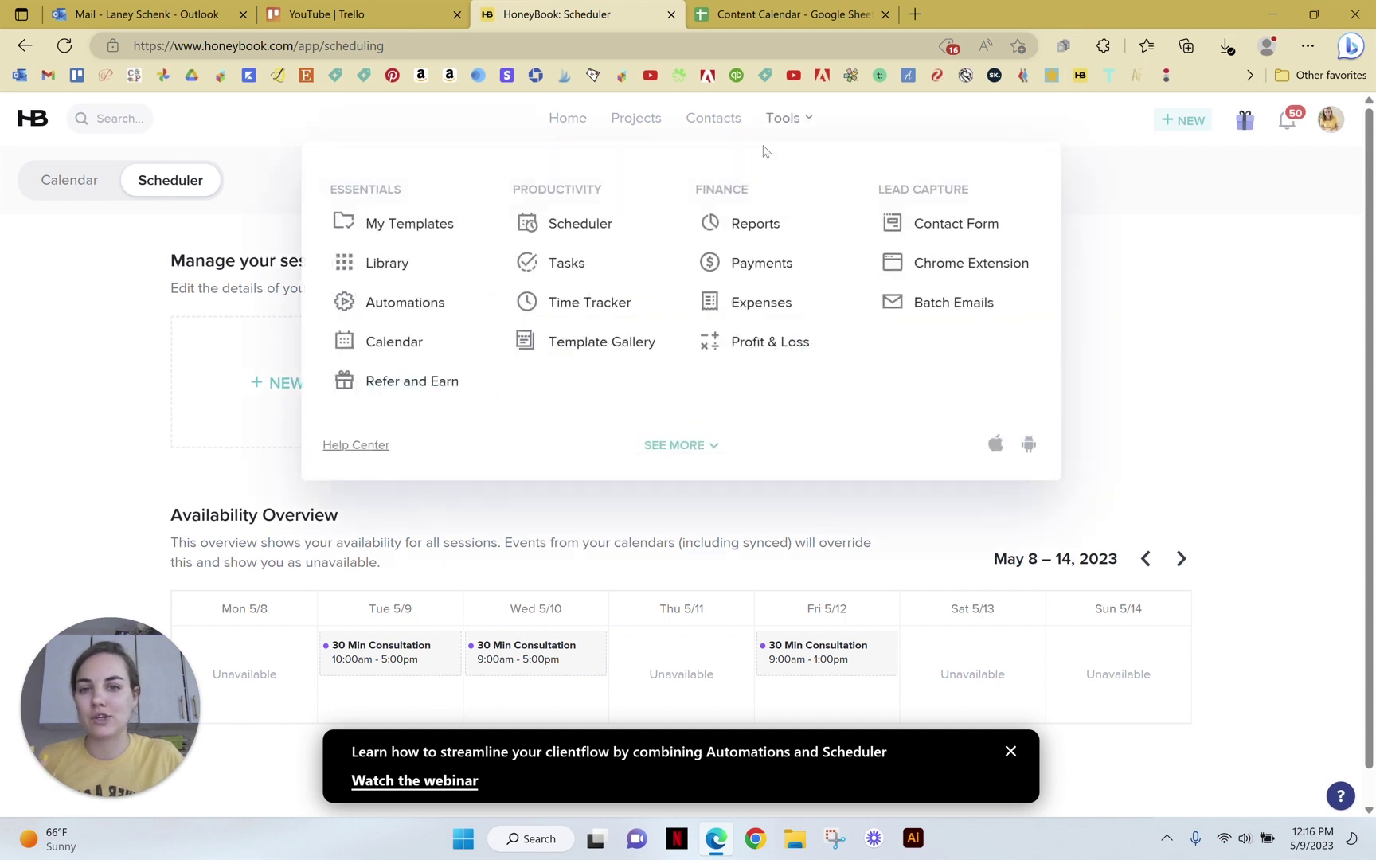
left_click(417, 220)
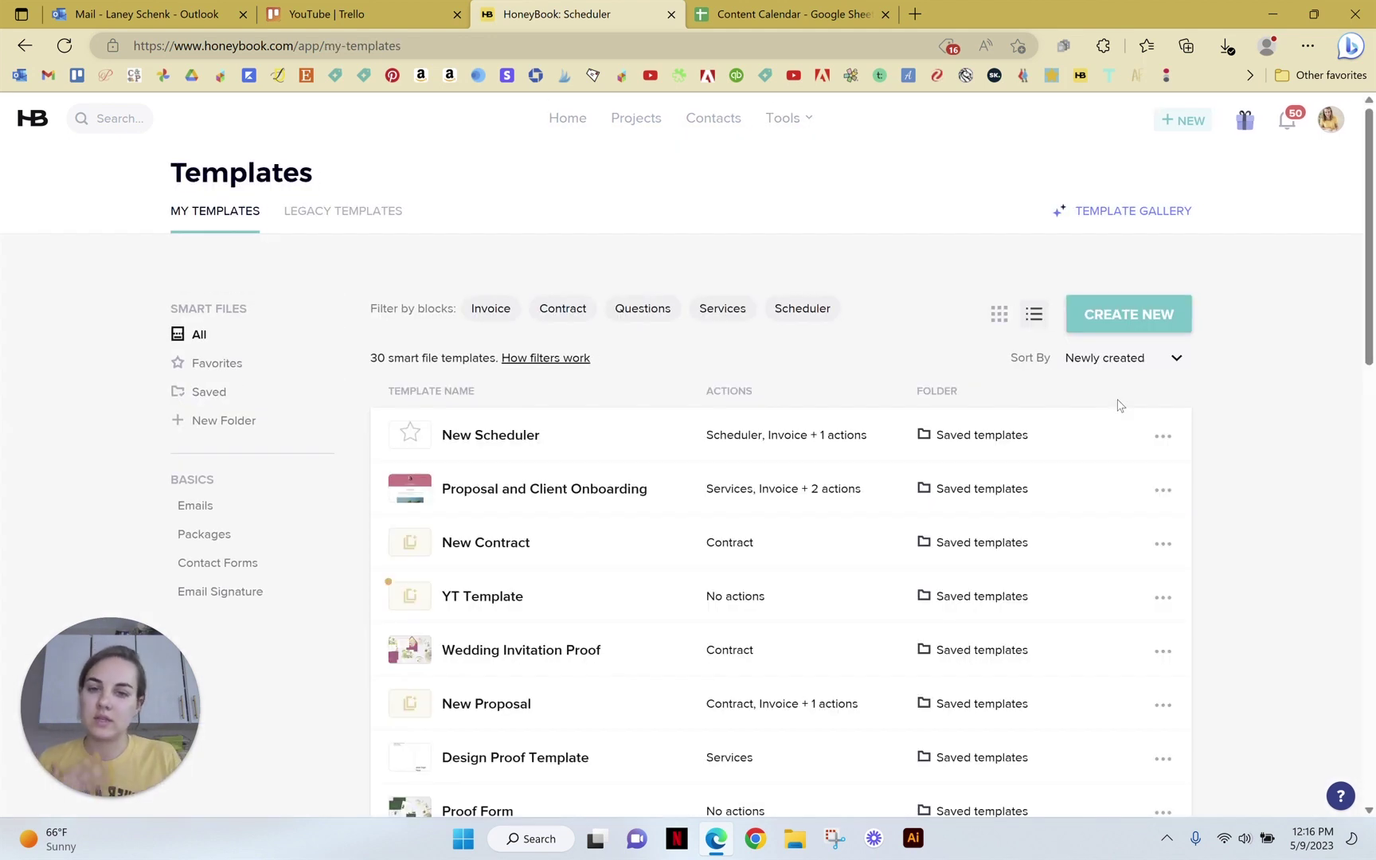